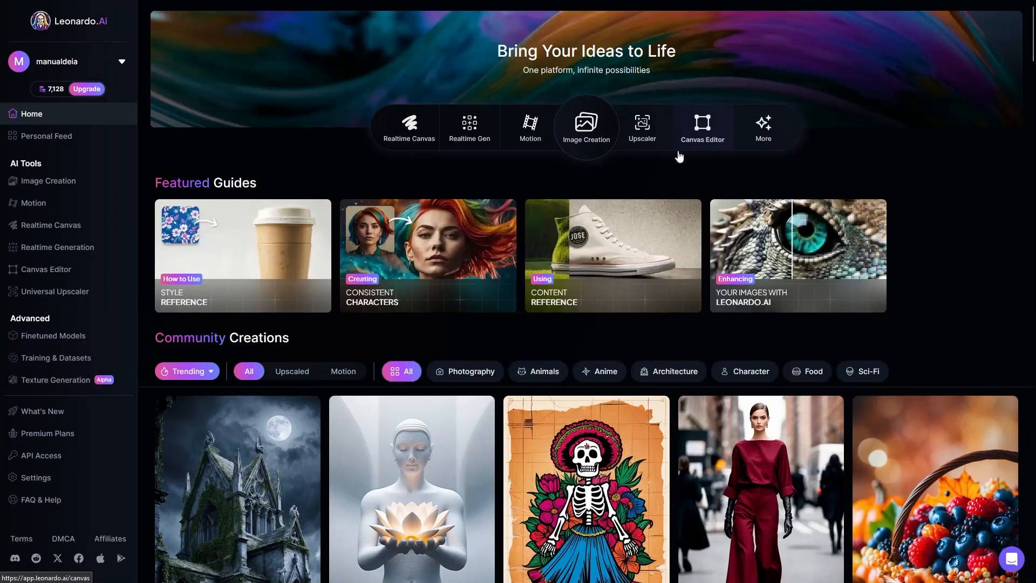
# Open the Canvas Editor and view the empty generation frame at 25% zoom
pyautogui.click(61, 272)
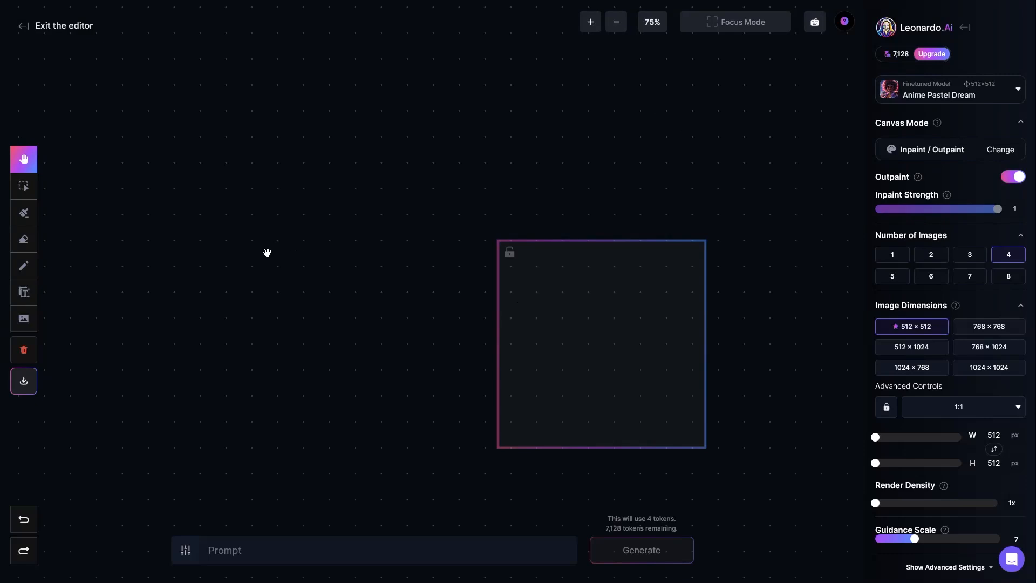
pyautogui.moveTo(592, 333); pyautogui.dragTo(442, 269)
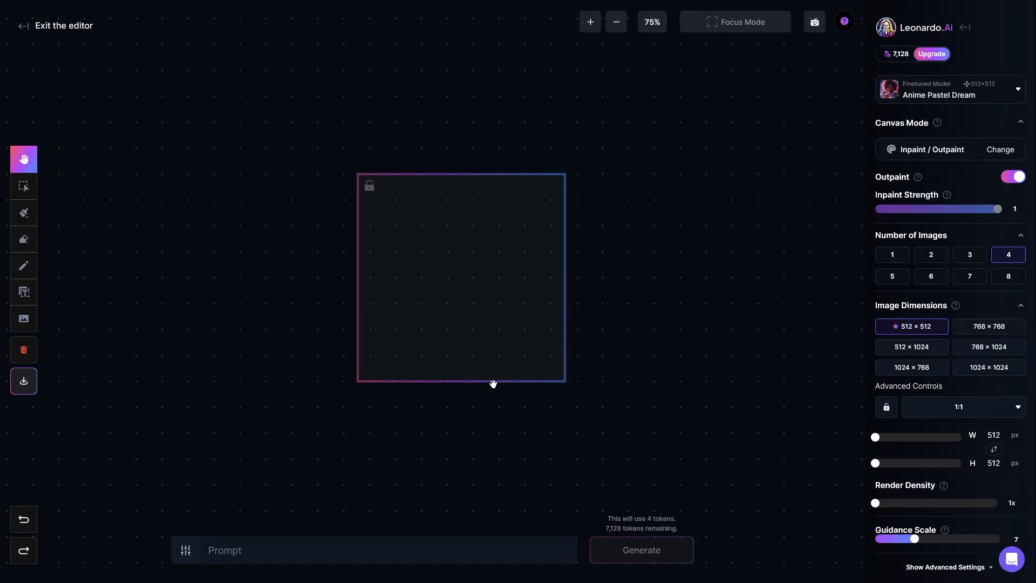
pyautogui.click(652, 23)
pyautogui.click(652, 48)
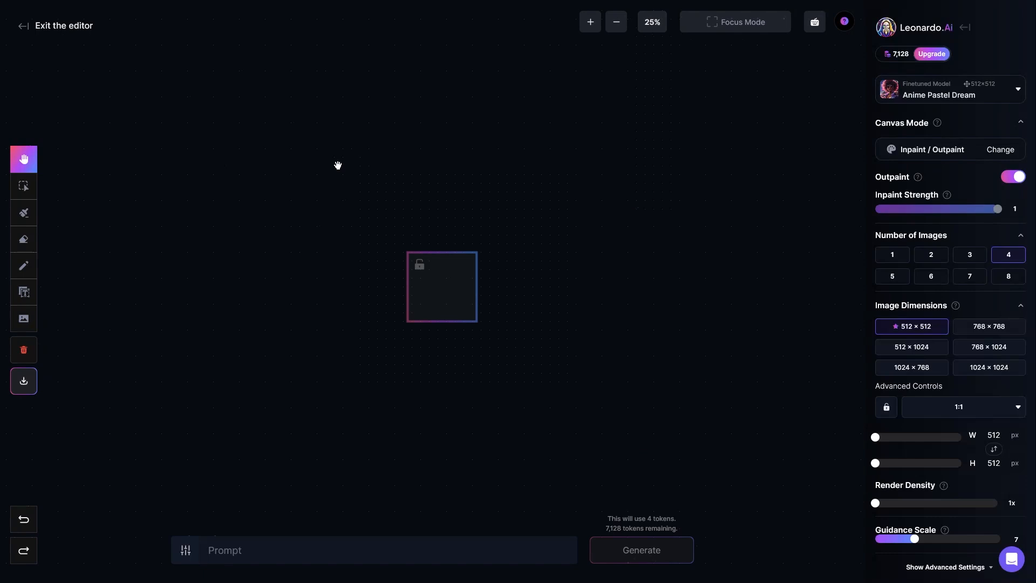
pyautogui.moveTo(234, 178); pyautogui.dragTo(344, 232)
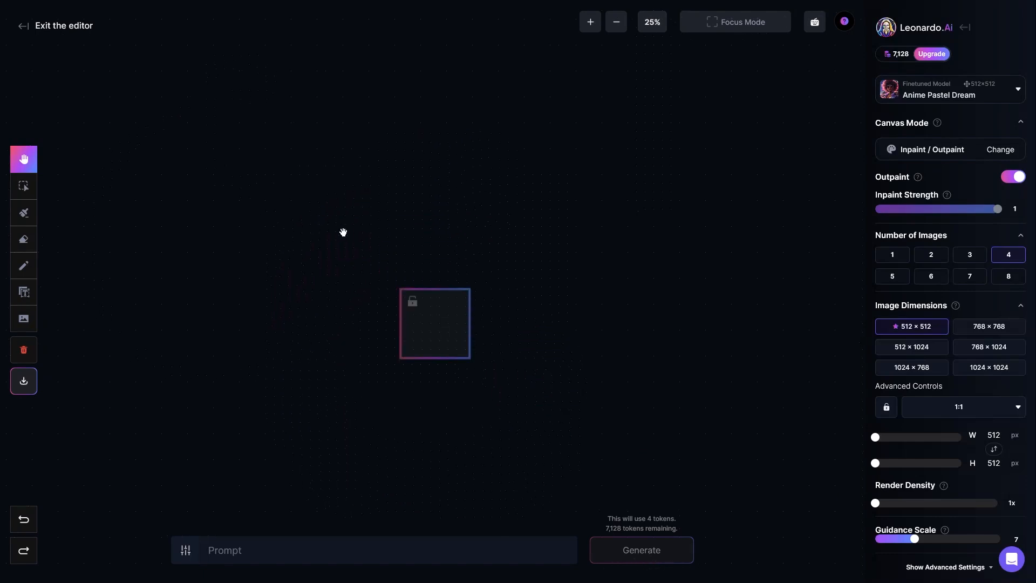
# Compare the canvas at 75% and 100% zoom, bringing the generation frame to the middle of the view at 100%
pyautogui.click(652, 23)
pyautogui.click(652, 135)
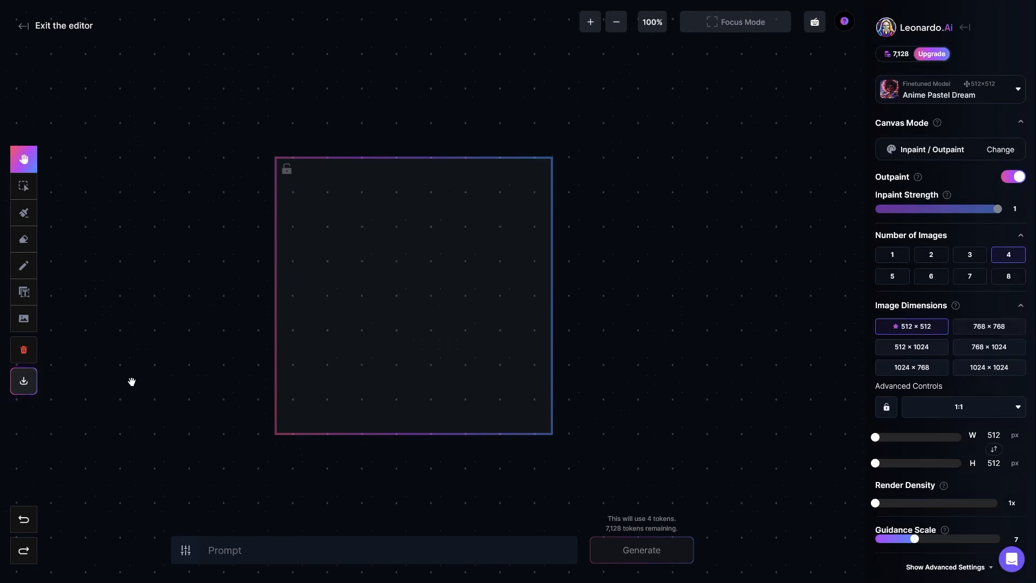
pyautogui.moveTo(386, 279); pyautogui.dragTo(523, 282)
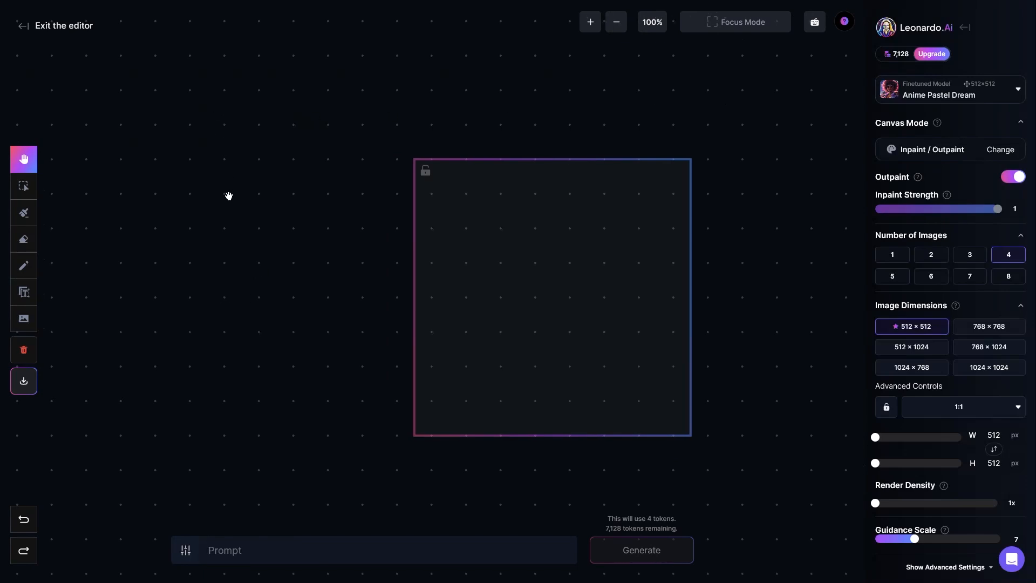
pyautogui.moveTo(263, 203); pyautogui.dragTo(258, 173)
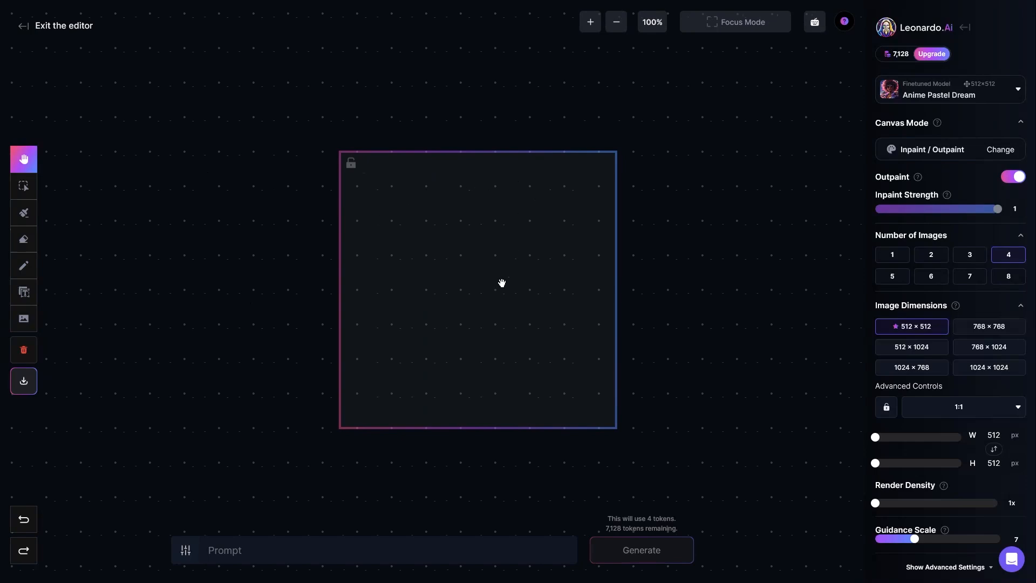
pyautogui.click(652, 24)
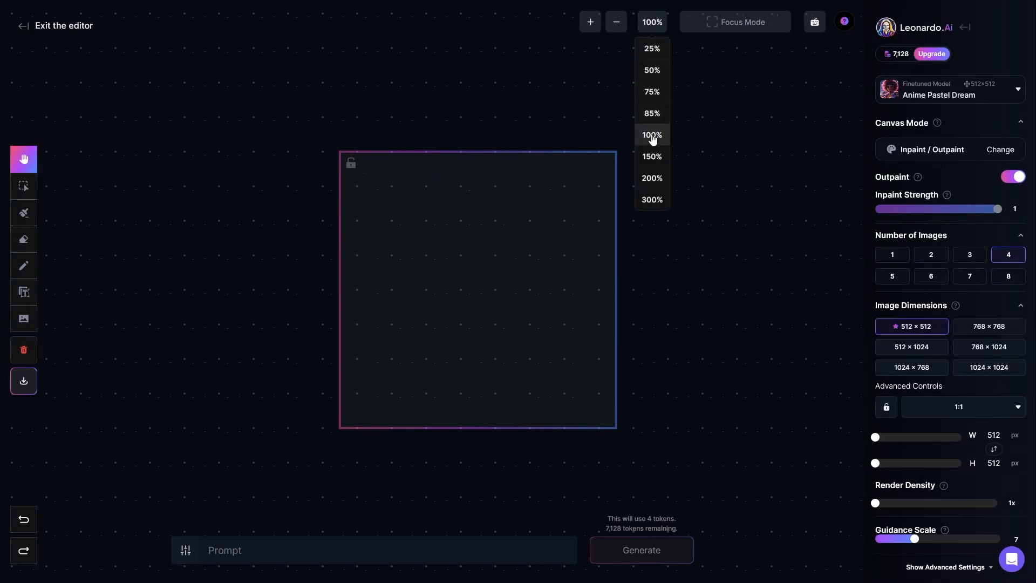
pyautogui.click(655, 95)
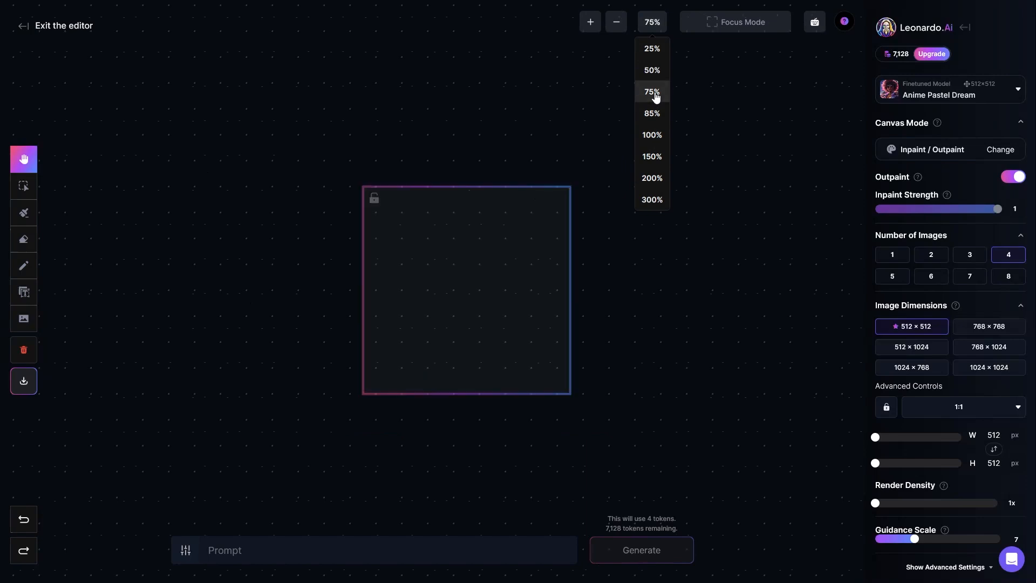
pyautogui.click(652, 138)
pyautogui.moveTo(495, 266); pyautogui.dragTo(516, 246)
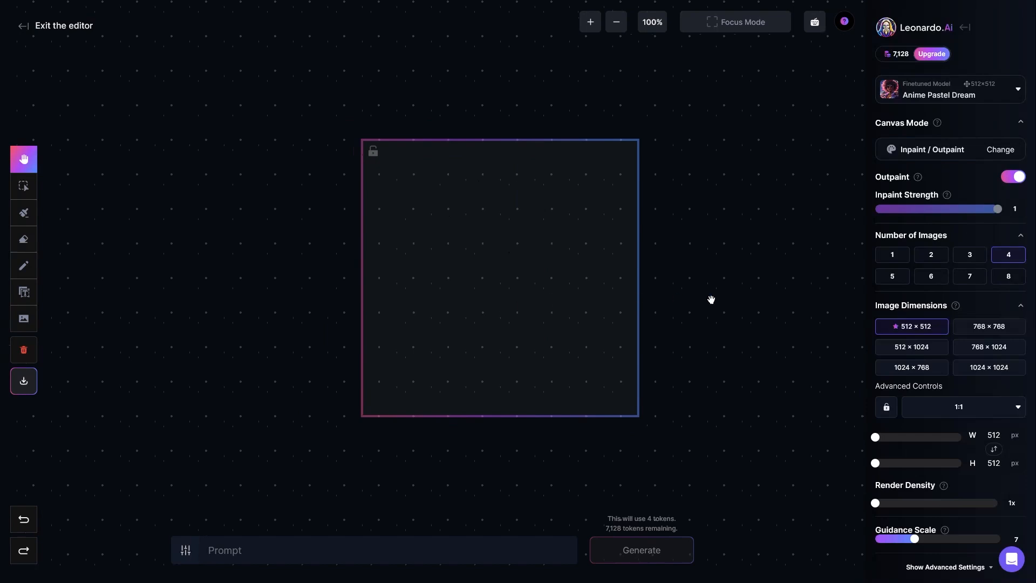
# Set the image dimensions to 1024 × 1024 and fit the enlarged frame in view at 75% zoom
pyautogui.moveTo(957, 308)
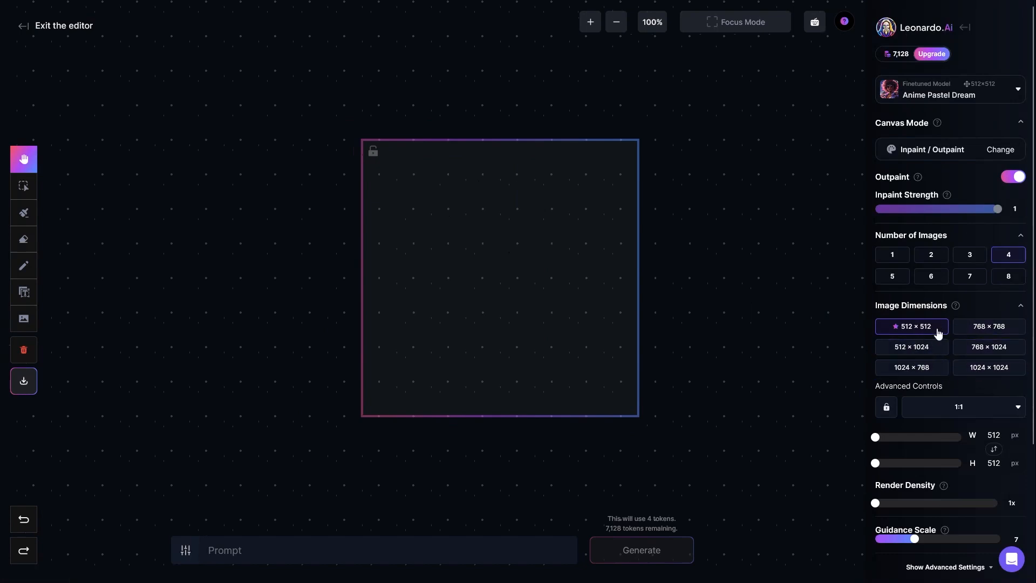
pyautogui.click(974, 372)
pyautogui.moveTo(708, 359); pyautogui.dragTo(575, 241)
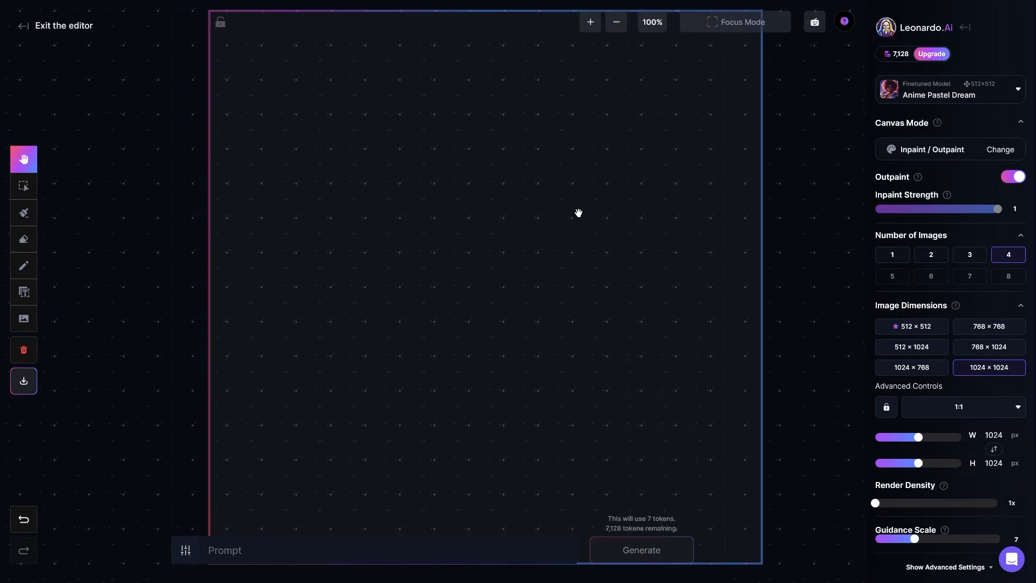
pyautogui.click(652, 22)
pyautogui.click(652, 114)
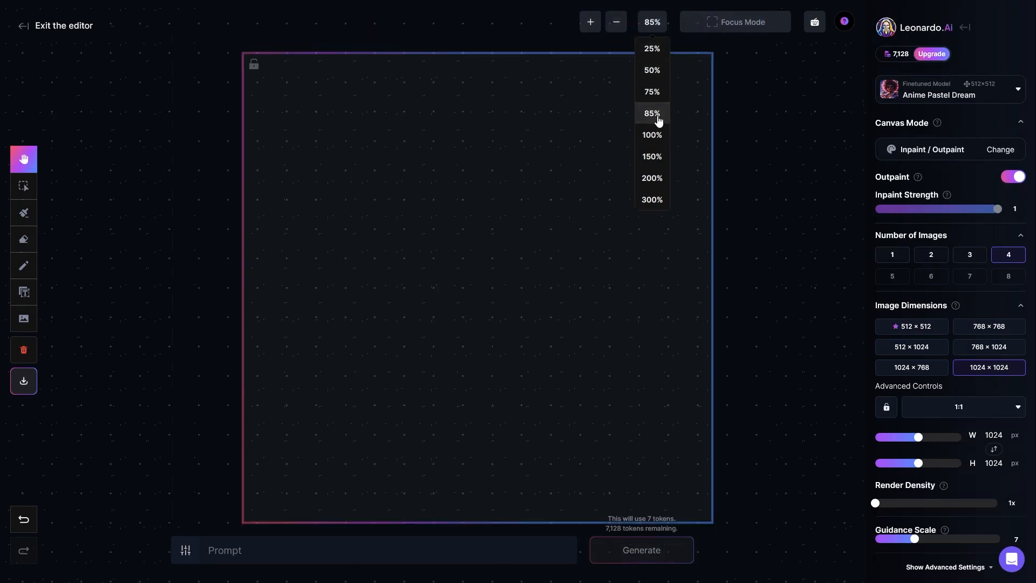
pyautogui.click(652, 135)
pyautogui.moveTo(469, 197); pyautogui.dragTo(518, 211)
pyautogui.click(652, 22)
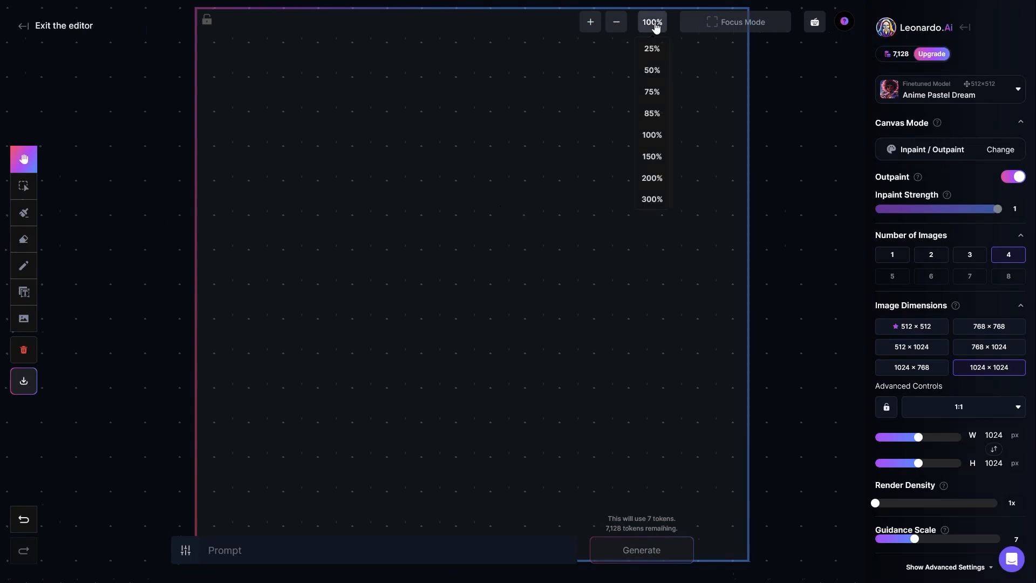
pyautogui.click(653, 91)
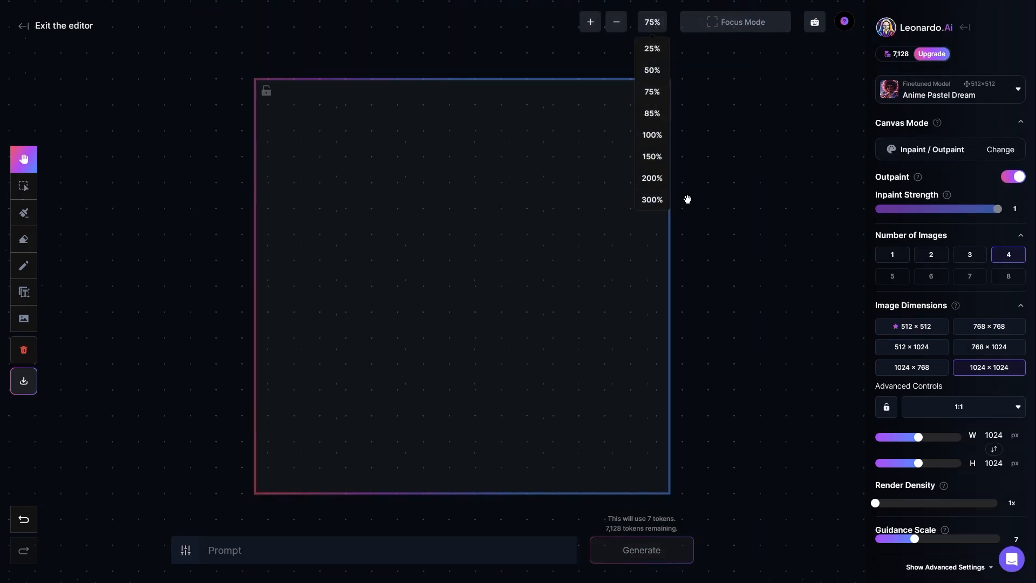
pyautogui.moveTo(536, 264); pyautogui.dragTo(550, 262)
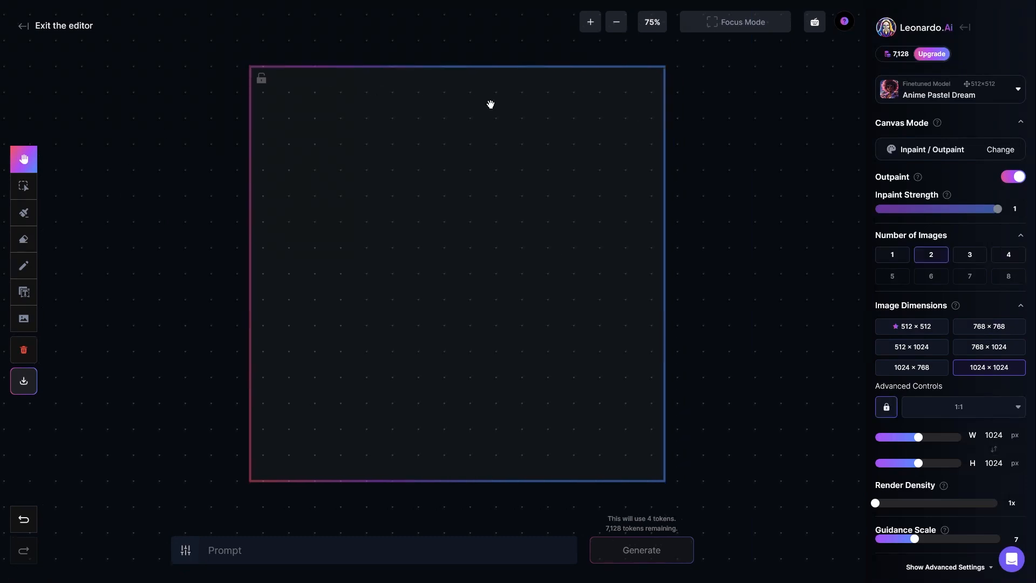
pyautogui.moveTo(183, 129)
pyautogui.mouseDown()
pyautogui.moveTo(186, 189)
pyautogui.moveTo(201, 137)
pyautogui.moveTo(191, 128)
pyautogui.mouseUp()
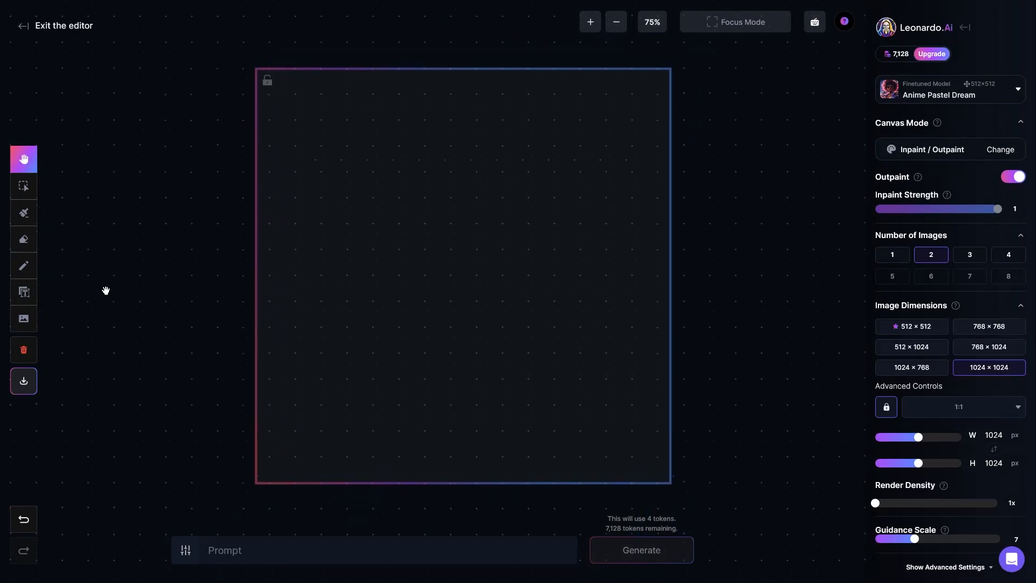
# Browse the available image input sources: own uploads, own generations, collections, community feed and follower feed
pyautogui.click(24, 321)
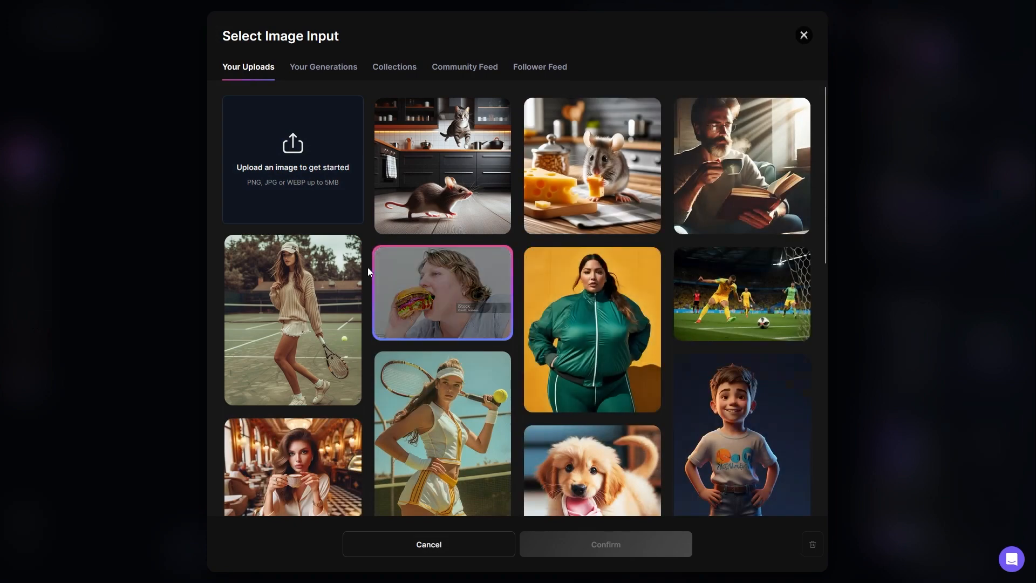
pyautogui.scroll(-3, 442, 324)
pyautogui.scroll(3, 441, 345)
pyautogui.click(316, 72)
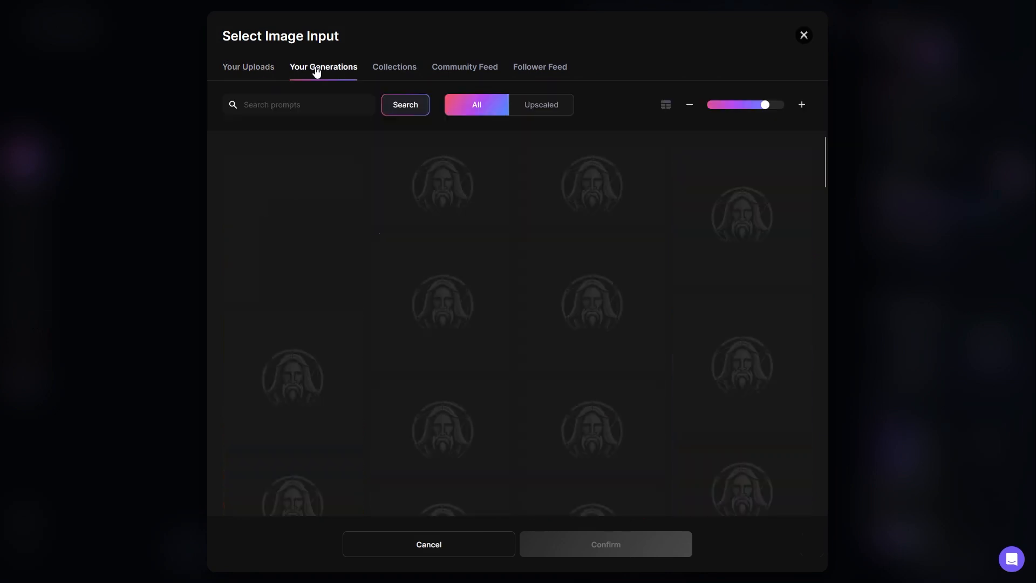
pyautogui.click(390, 72)
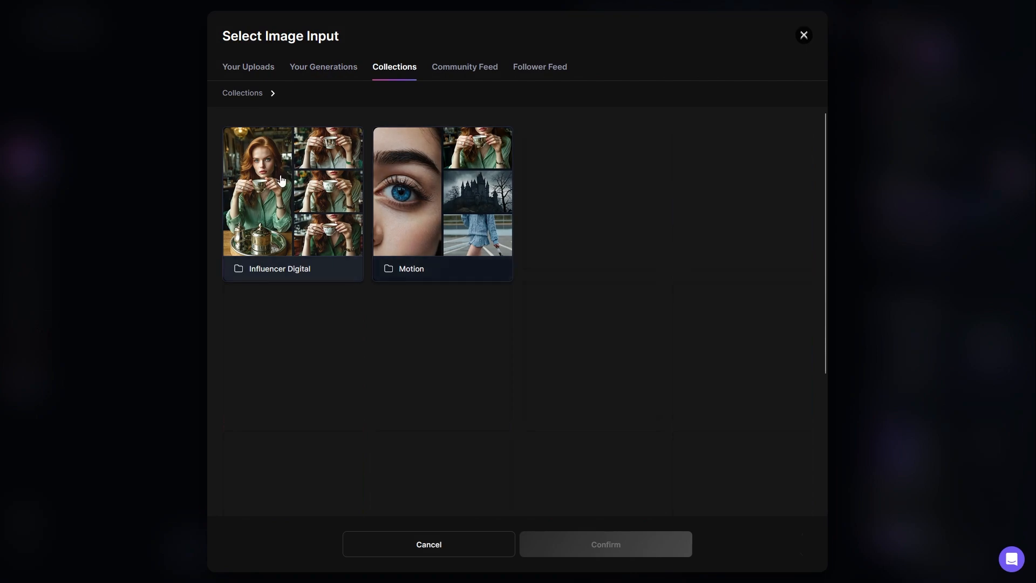
pyautogui.click(465, 67)
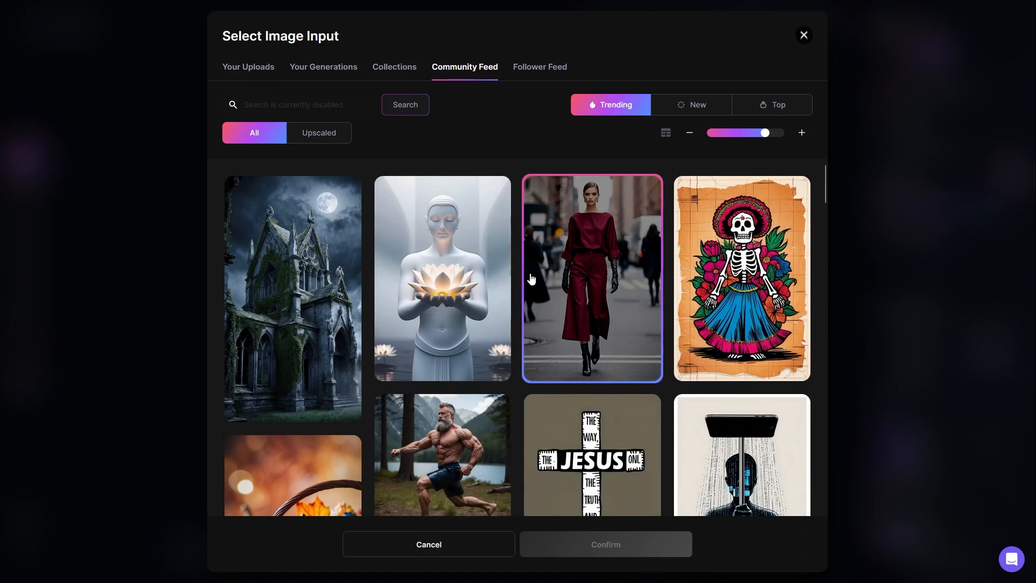
pyautogui.click(542, 73)
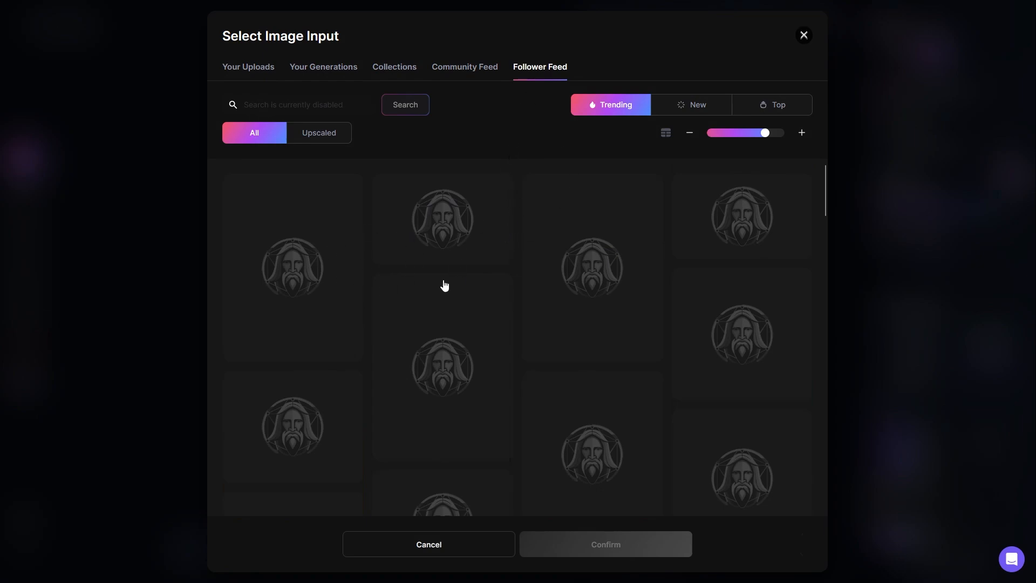
pyautogui.click(470, 68)
pyautogui.click(532, 75)
pyautogui.click(466, 70)
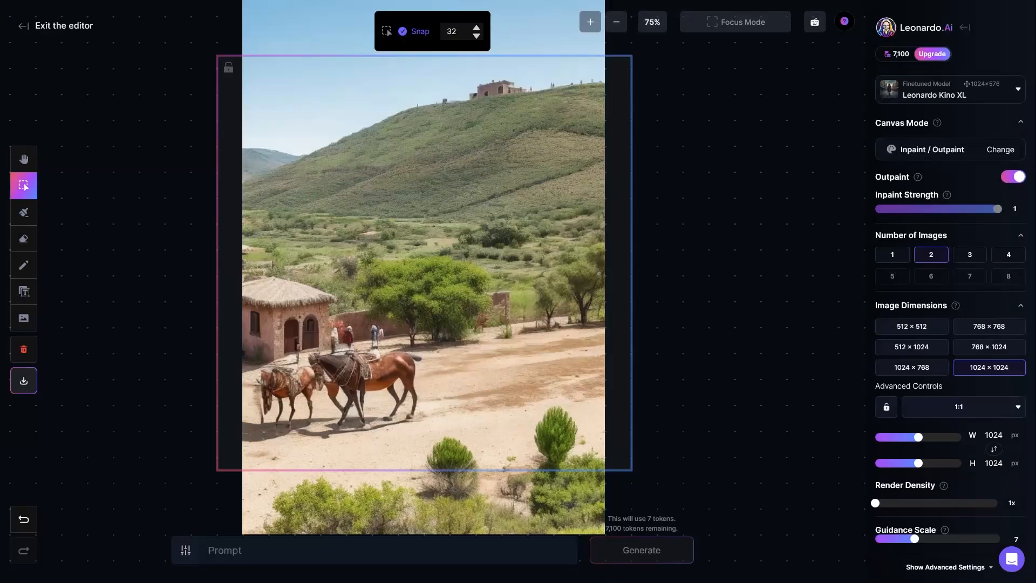
# Scale the landscape image down to the full height of the generation frame and centre it horizontally, leaving empty strips on both sides
pyautogui.moveTo(314, 23)
pyautogui.mouseDown()
pyautogui.moveTo(262, 39)
pyautogui.moveTo(312, 68)
pyautogui.moveTo(298, 4)
pyautogui.moveTo(308, 31)
pyautogui.mouseUp()
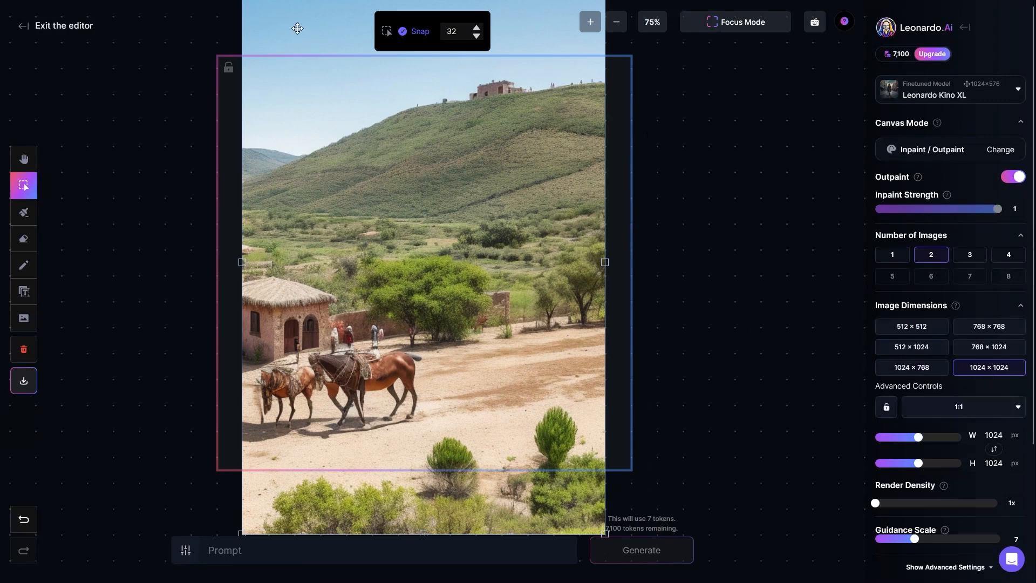
pyautogui.click(26, 192)
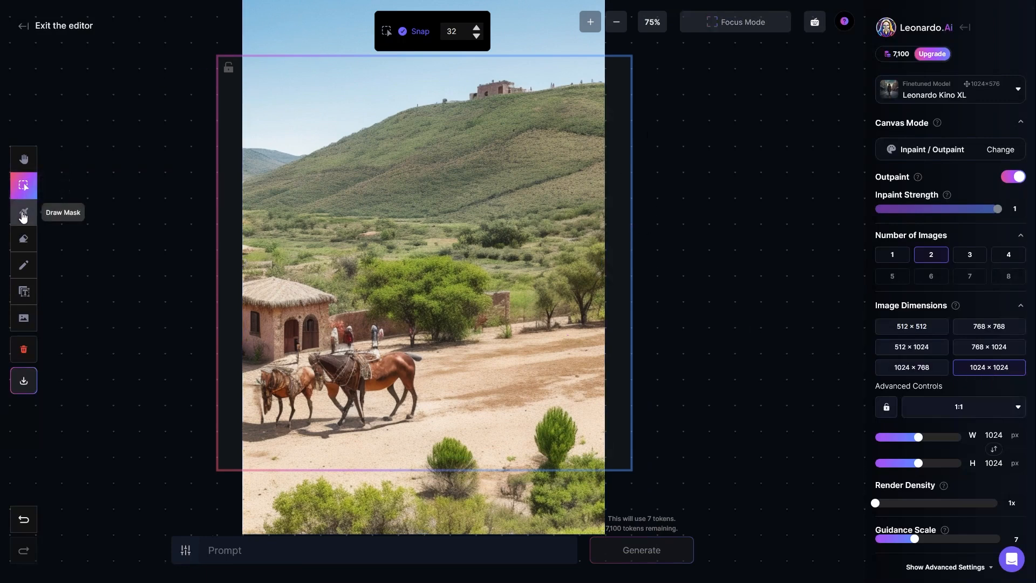
pyautogui.click(23, 215)
pyautogui.click(22, 185)
pyautogui.click(280, 28)
pyautogui.moveTo(280, 28); pyautogui.dragTo(238, 31)
pyautogui.moveTo(264, 67); pyautogui.dragTo(296, 93)
pyautogui.moveTo(372, 178); pyautogui.dragTo(370, 128)
pyautogui.moveTo(281, 522); pyautogui.dragTo(304, 463)
pyautogui.moveTo(477, 280); pyautogui.dragTo(454, 274)
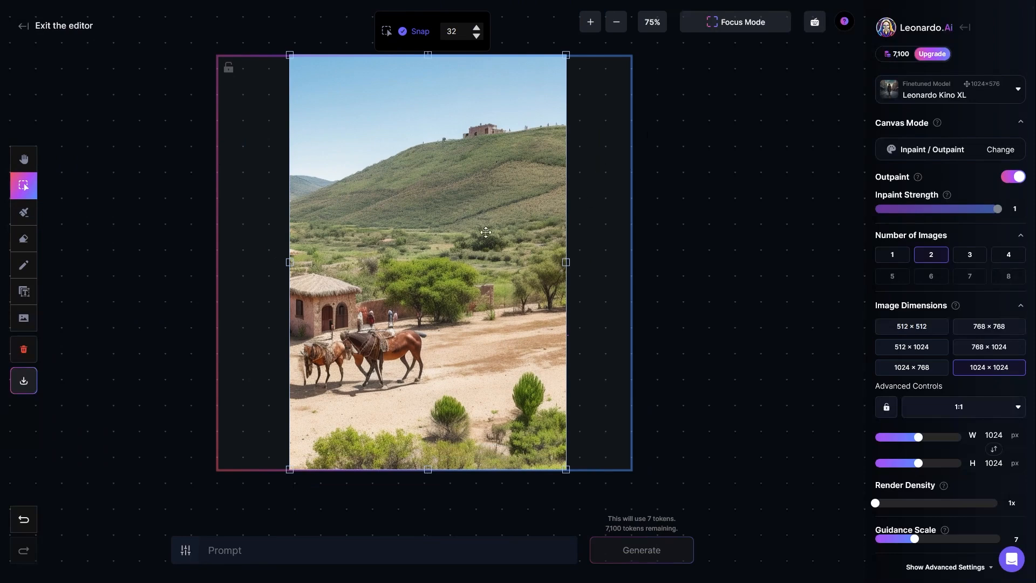
pyautogui.moveTo(433, 239); pyautogui.dragTo(432, 239)
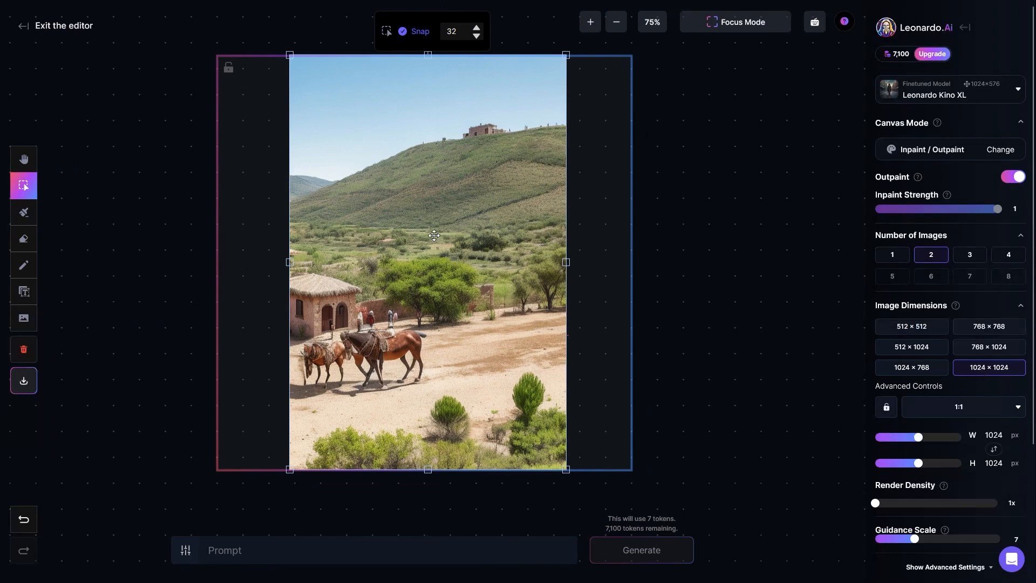
# Try other frame dimension presets, ending with 768 × 1024, and centre the image within the narrower frame
pyautogui.moveTo(458, 226); pyautogui.dragTo(394, 231)
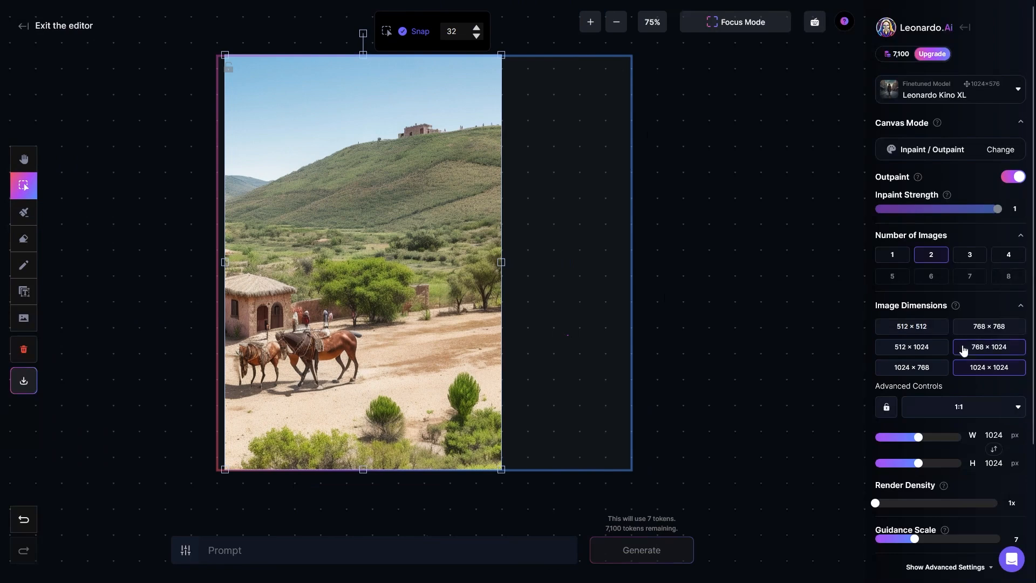
pyautogui.click(986, 350)
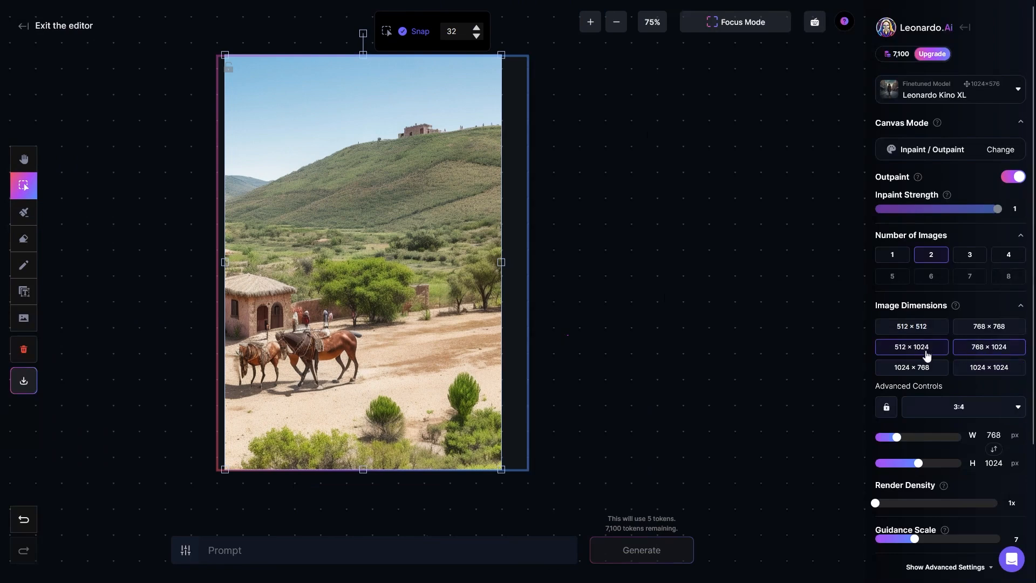
pyautogui.click(924, 369)
pyautogui.click(985, 346)
pyautogui.click(982, 329)
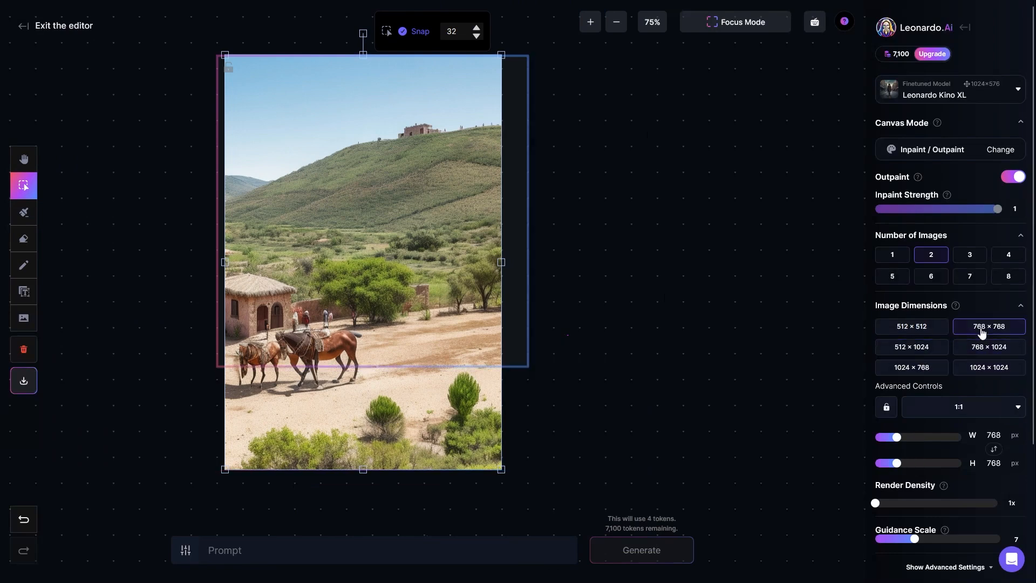
pyautogui.click(941, 362)
pyautogui.click(985, 330)
pyautogui.click(985, 346)
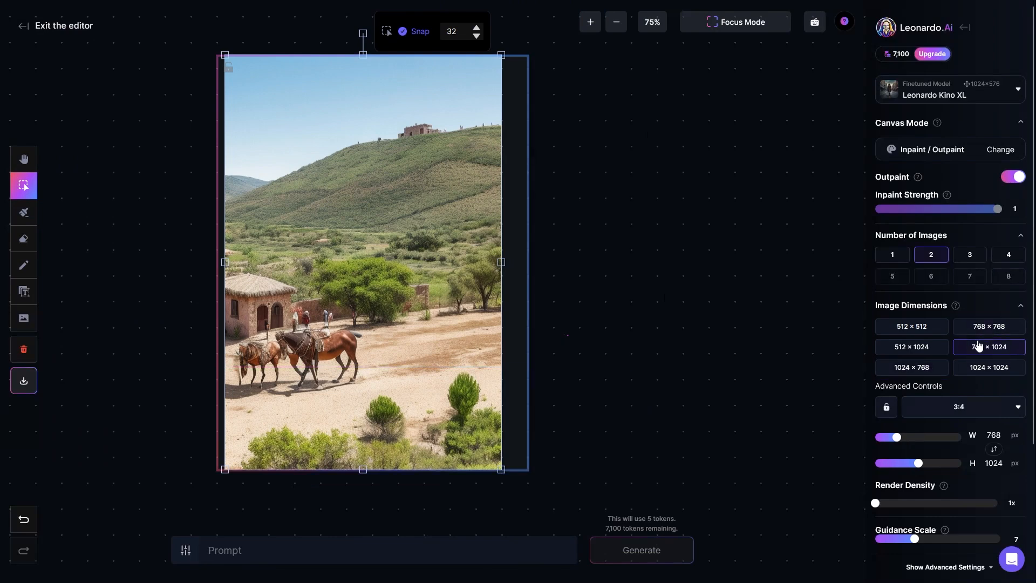
pyautogui.moveTo(363, 254); pyautogui.dragTo(370, 257)
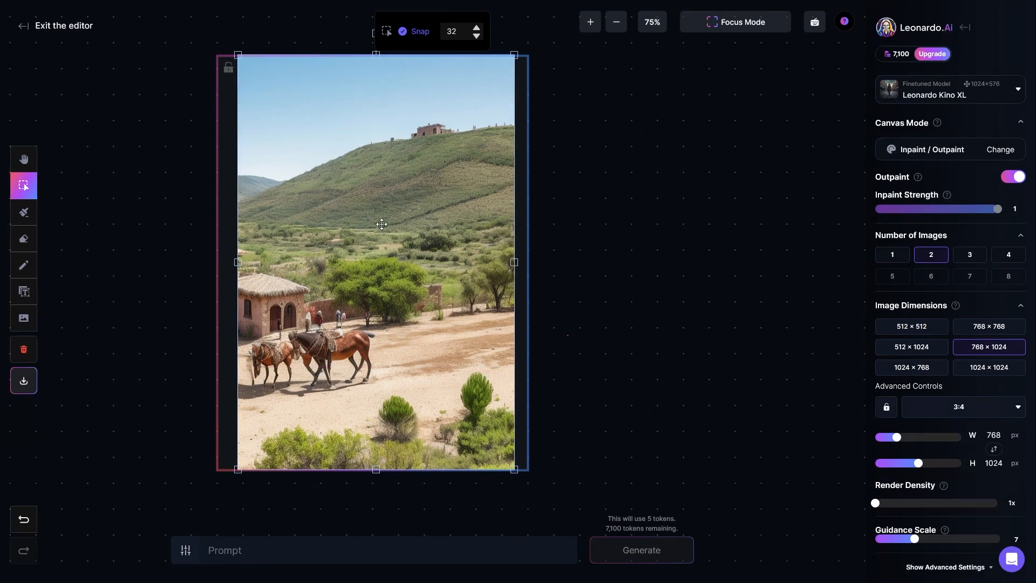
# Set the image dimensions to 1024 × 1024, centre the image horizontally in the frame and deselect it
pyautogui.click(985, 372)
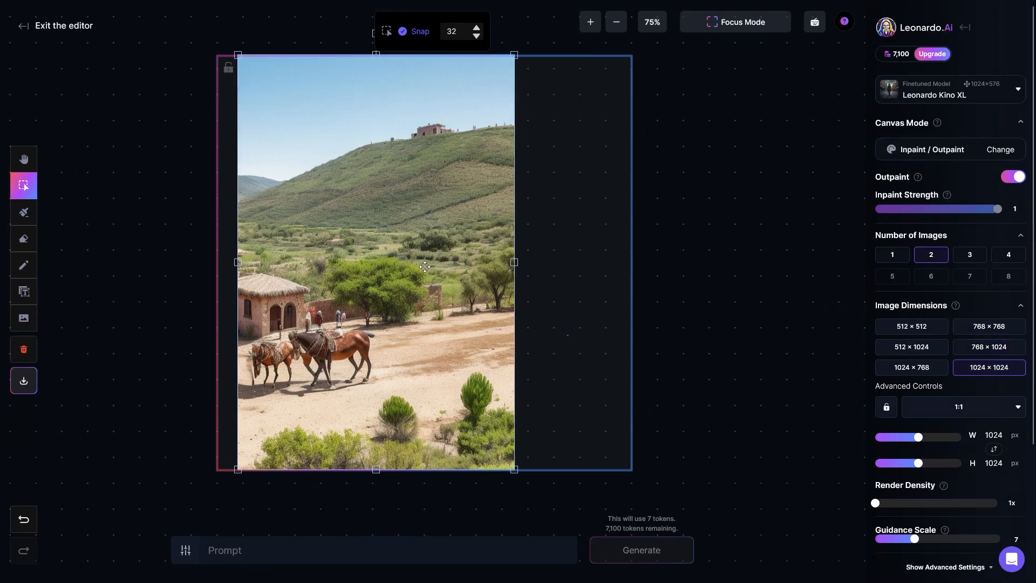
pyautogui.moveTo(335, 250); pyautogui.dragTo(385, 251)
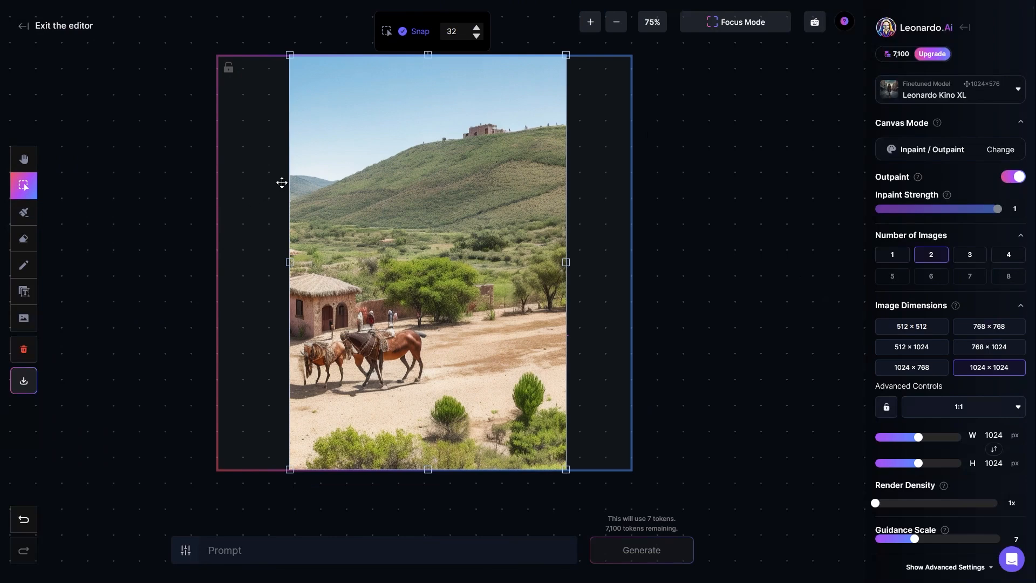
pyautogui.click(158, 324)
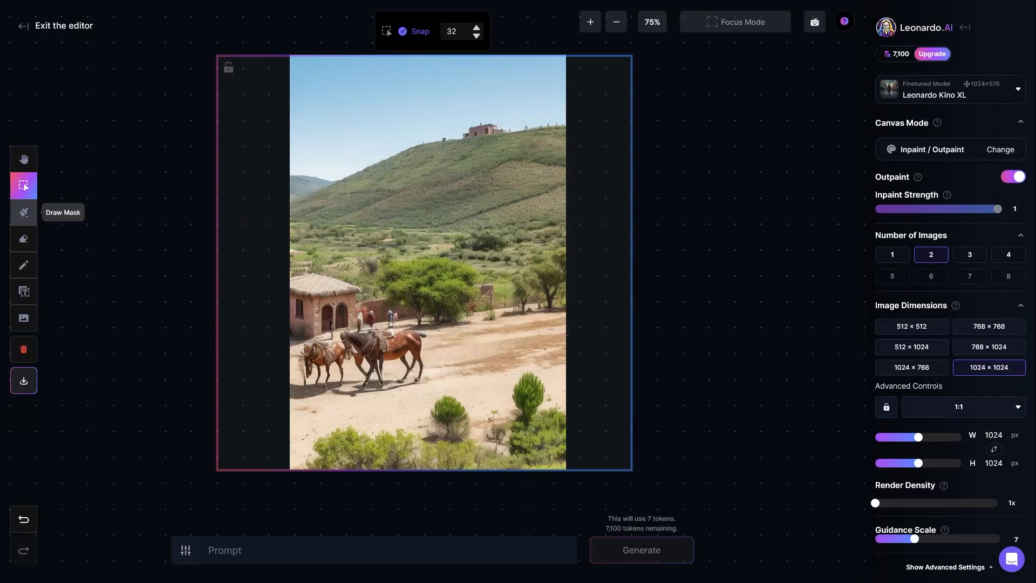
# Draw an inpaint mask over the distant hill at the image's left edge with brush size 40 and set the prompt to "mountain"
pyautogui.click(29, 216)
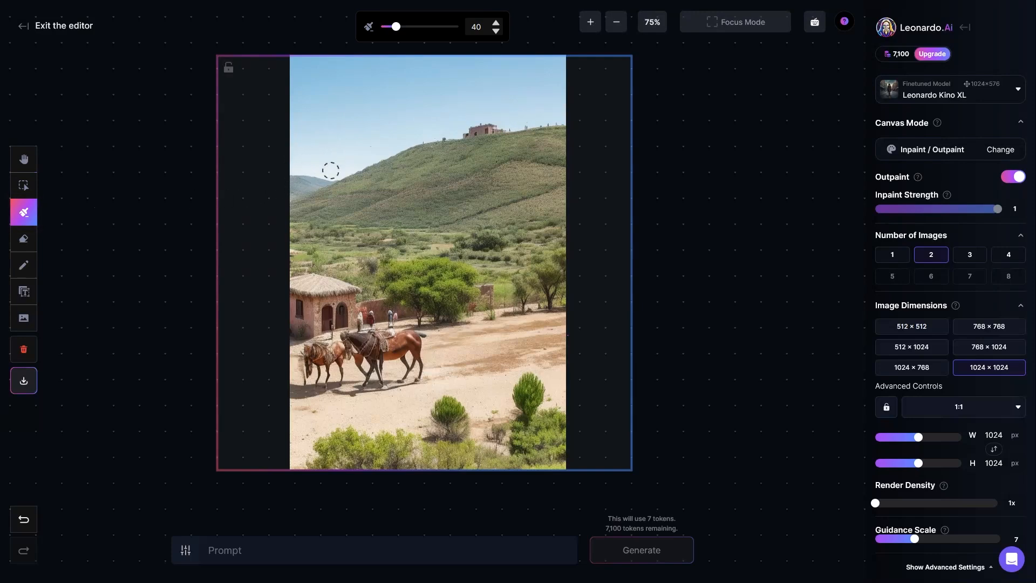
pyautogui.moveTo(303, 172)
pyautogui.mouseDown()
pyautogui.moveTo(361, 171)
pyautogui.moveTo(295, 173)
pyautogui.moveTo(349, 159)
pyautogui.moveTo(352, 174)
pyautogui.mouseUp()
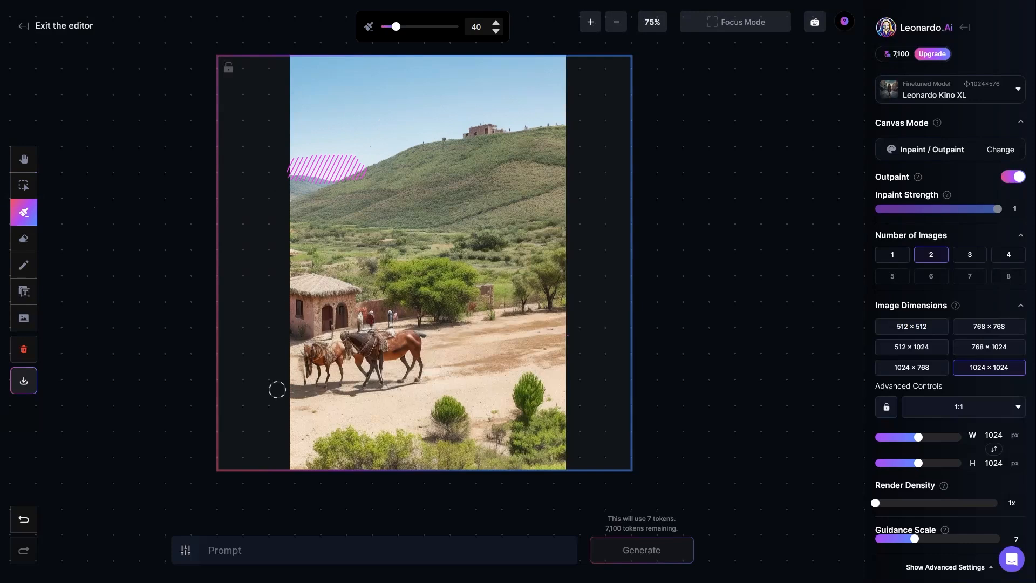
pyautogui.click(286, 553)
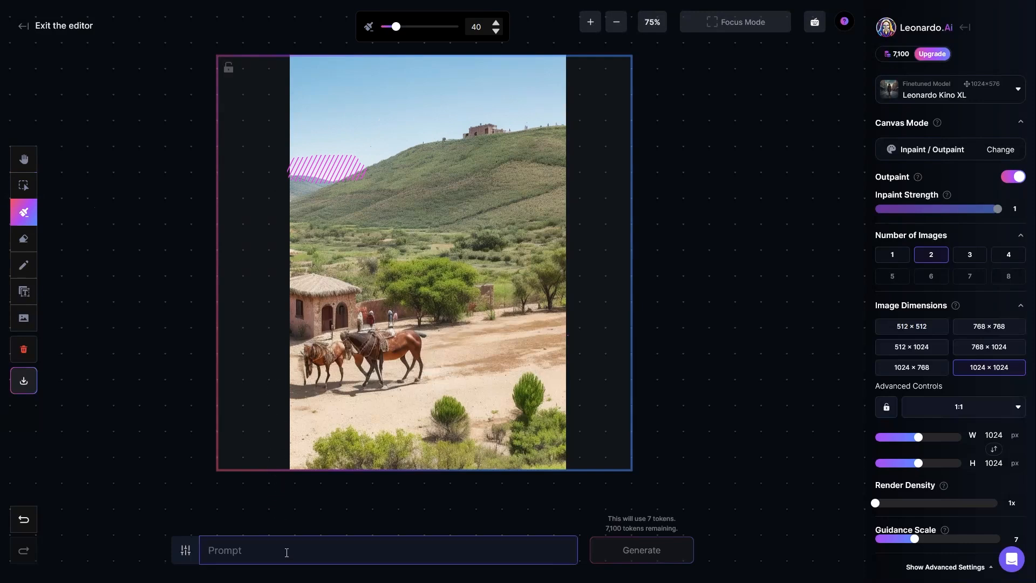
pyautogui.write('mountain')
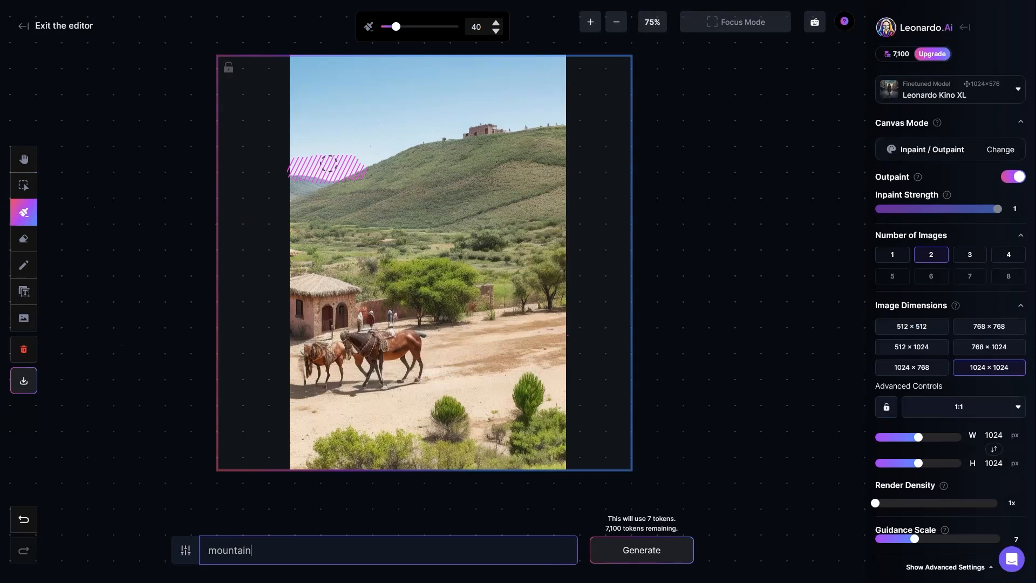
# Paint an extra mask stroke up into the sky and erase it with the eraser limited to the mask
pyautogui.moveTo(287, 162)
pyautogui.mouseDown()
pyautogui.moveTo(331, 162)
pyautogui.moveTo(378, 118)
pyautogui.moveTo(424, 103)
pyautogui.mouseUp()
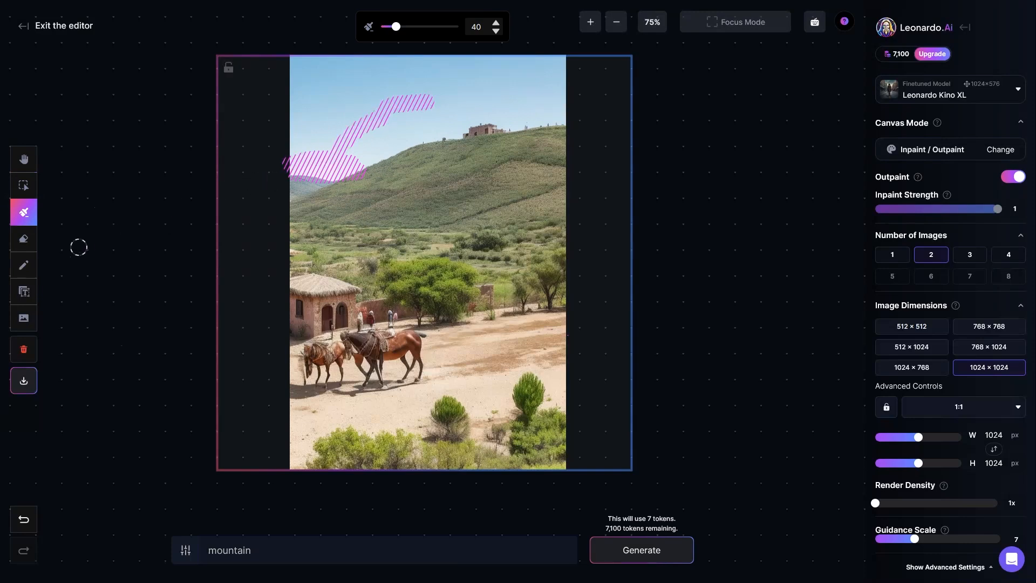
pyautogui.click(24, 240)
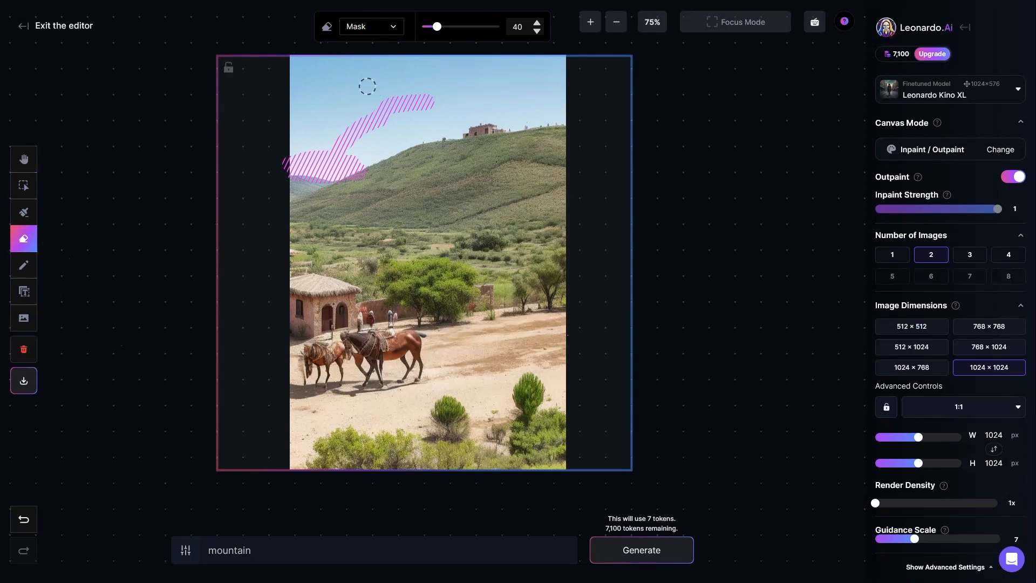
pyautogui.moveTo(416, 97); pyautogui.dragTo(331, 141)
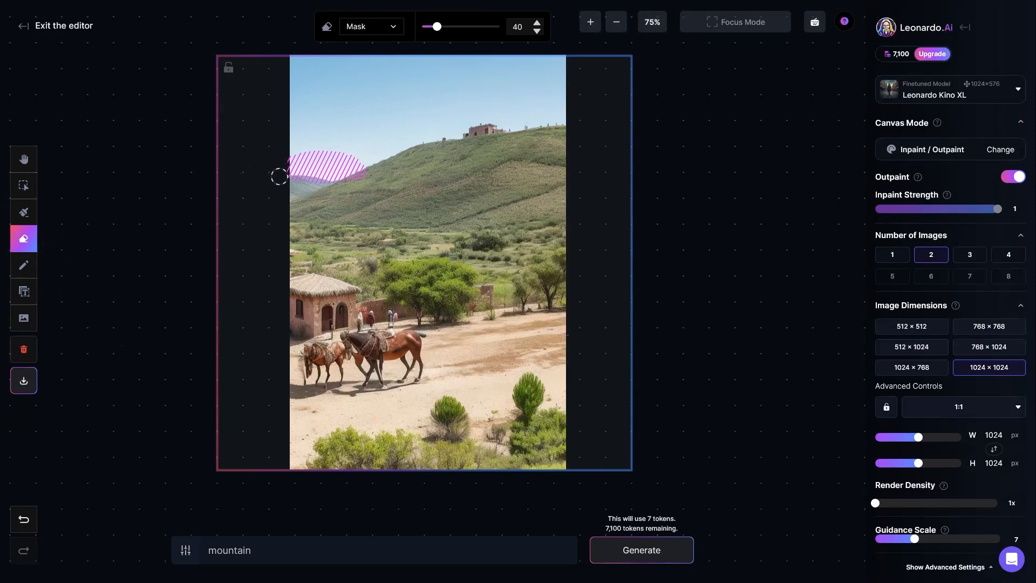
pyautogui.click(274, 557)
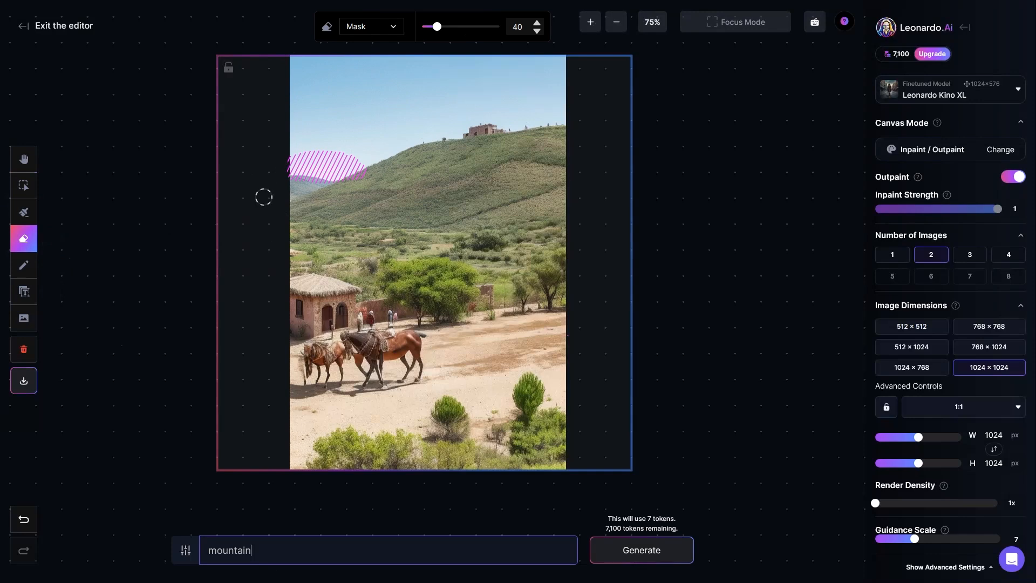
# Extend the mask down over the distant hills, trim its overspill past the image's left edge and generate the mountain outpainting
pyautogui.click(24, 213)
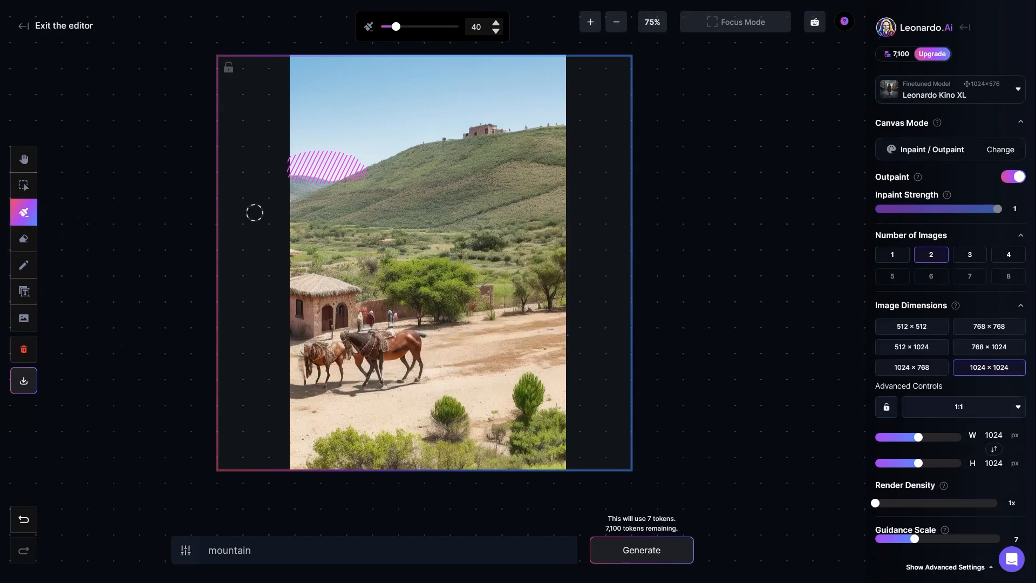
pyautogui.moveTo(326, 169); pyautogui.dragTo(286, 189)
pyautogui.click(25, 239)
pyautogui.moveTo(279, 155)
pyautogui.mouseDown()
pyautogui.moveTo(279, 201)
pyautogui.moveTo(294, 210)
pyautogui.mouseUp()
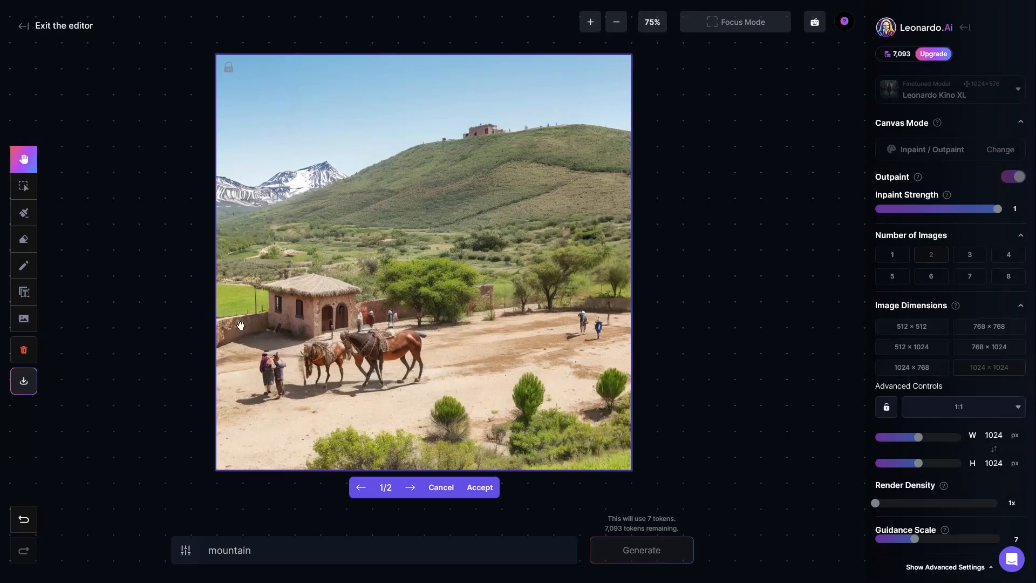
# Compare the two generated mountain variations and accept the first one
pyautogui.click(411, 490)
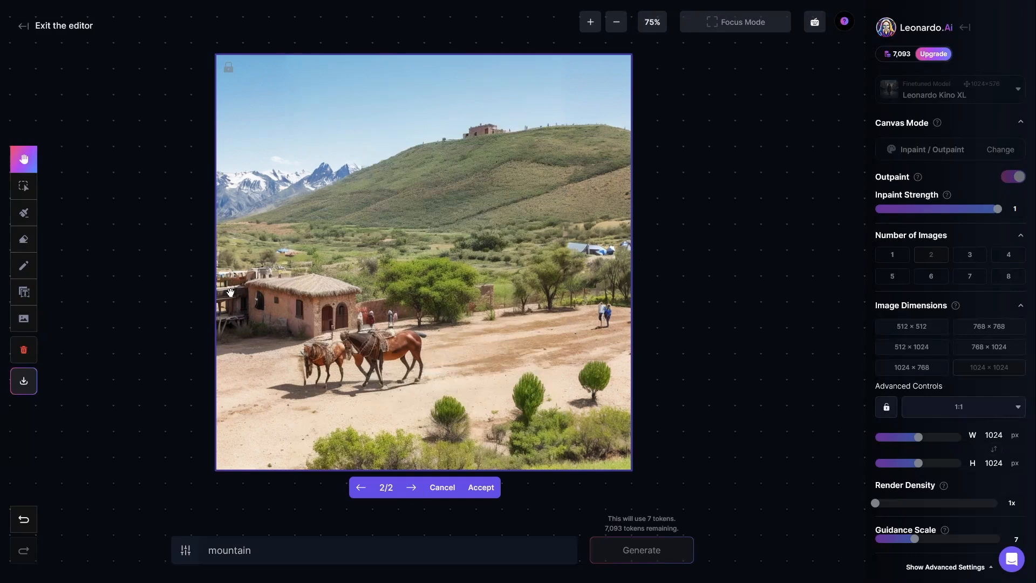
pyautogui.click(361, 487)
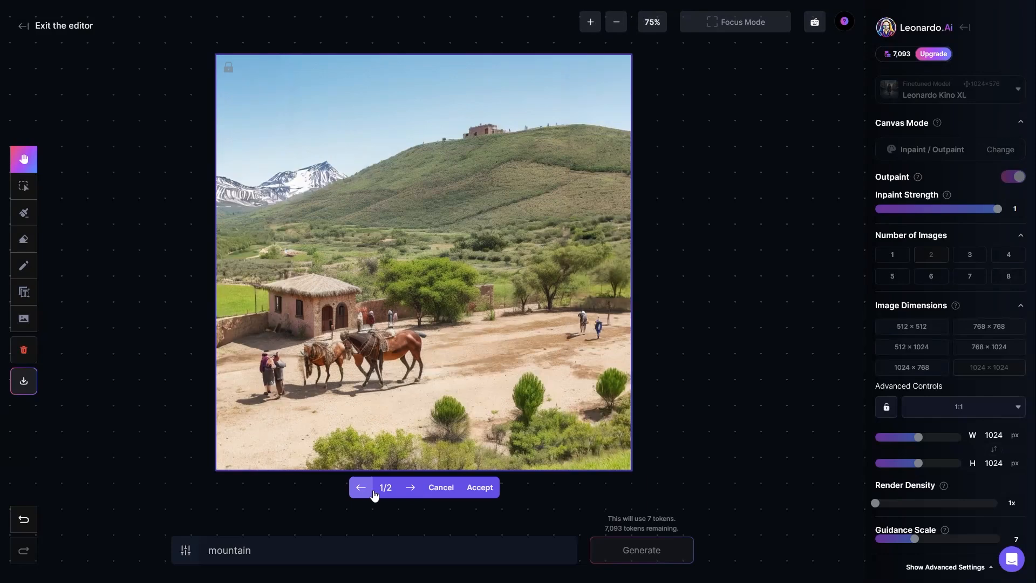
pyautogui.click(411, 489)
pyautogui.click(412, 491)
pyautogui.click(413, 492)
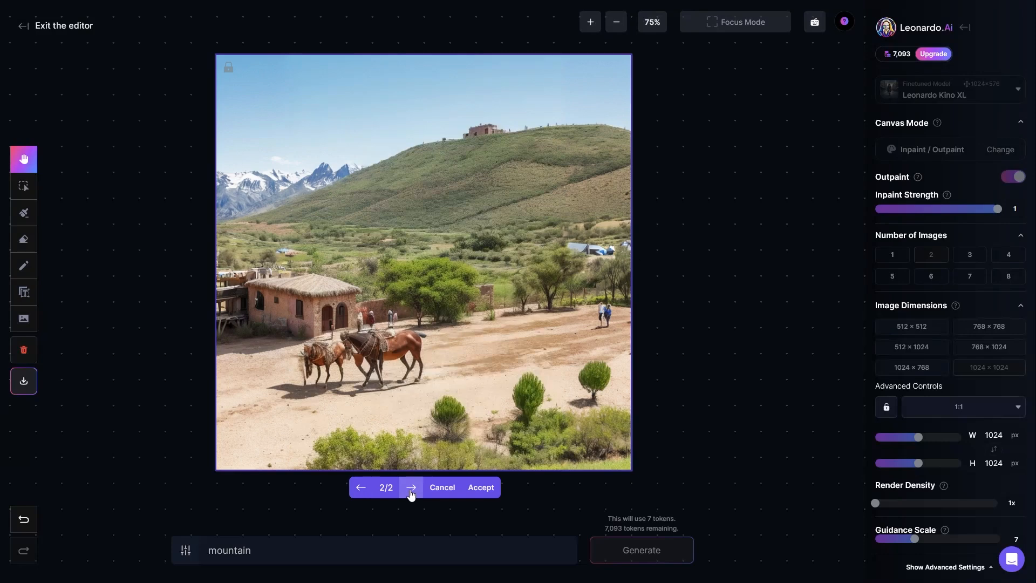
pyautogui.click(412, 492)
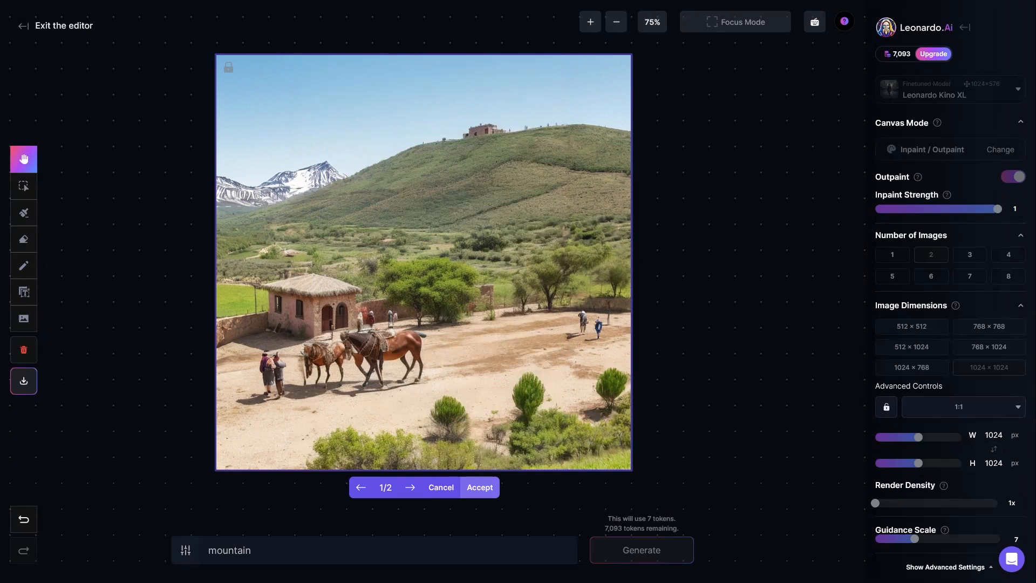
pyautogui.click(480, 488)
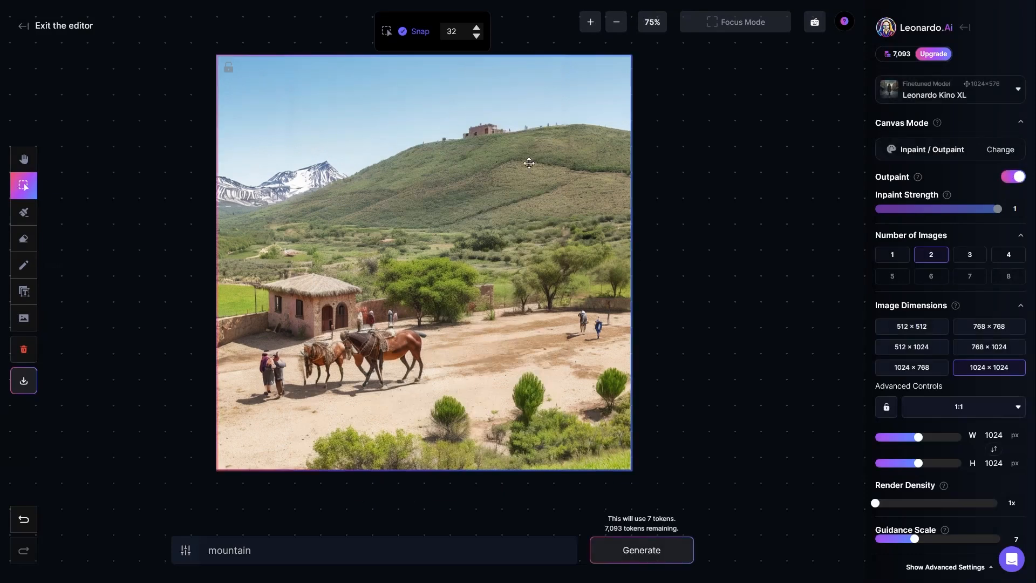
# Erase the tall upright bush in the image's lower right foreground with the eraser set to All, size 40
pyautogui.moveTo(409, 251)
pyautogui.mouseDown()
pyautogui.moveTo(398, 238)
pyautogui.moveTo(413, 252)
pyautogui.mouseUp()
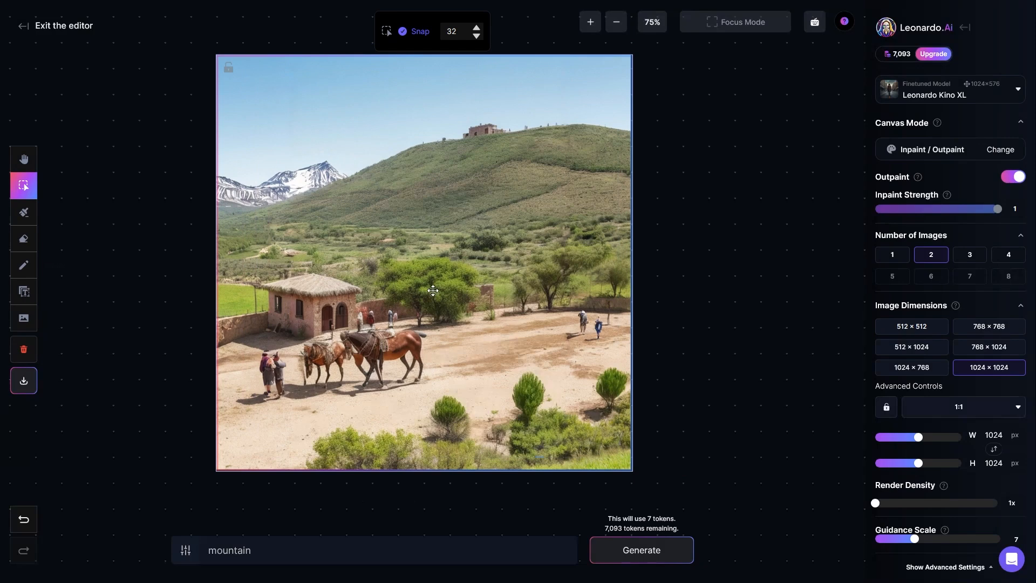
pyautogui.scroll(1, 435, 291)
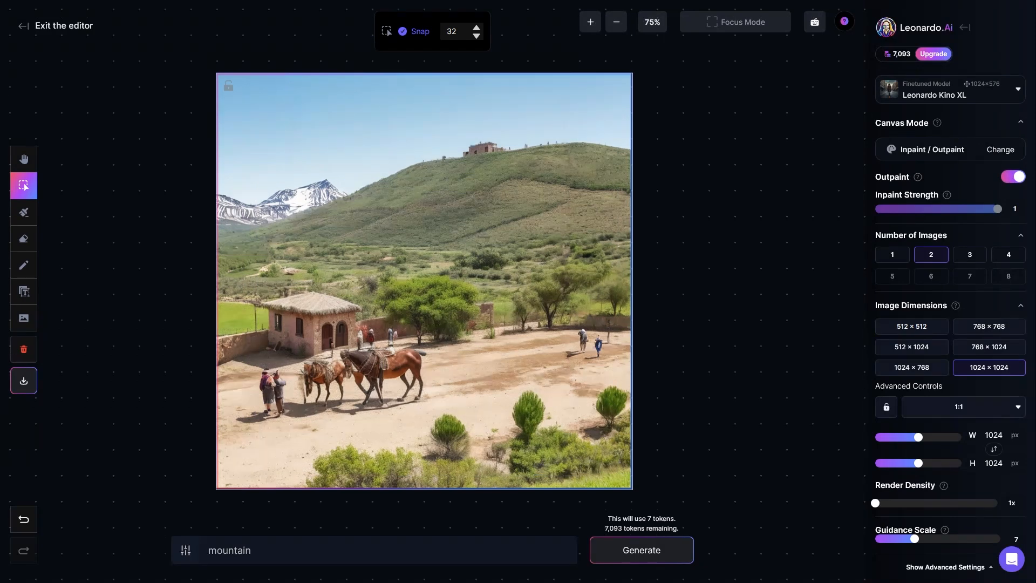
pyautogui.click(29, 245)
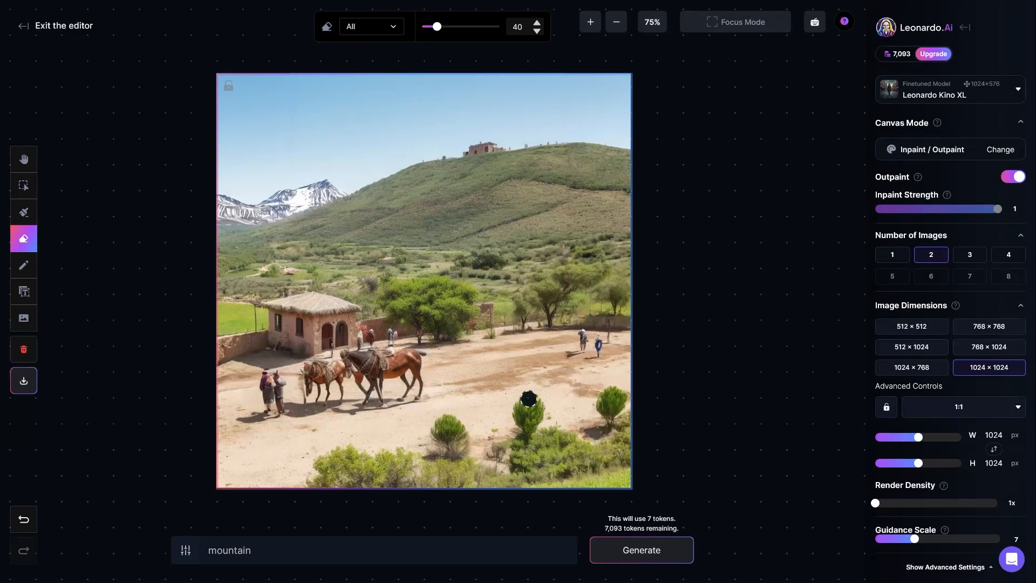
pyautogui.moveTo(522, 407); pyautogui.dragTo(521, 418)
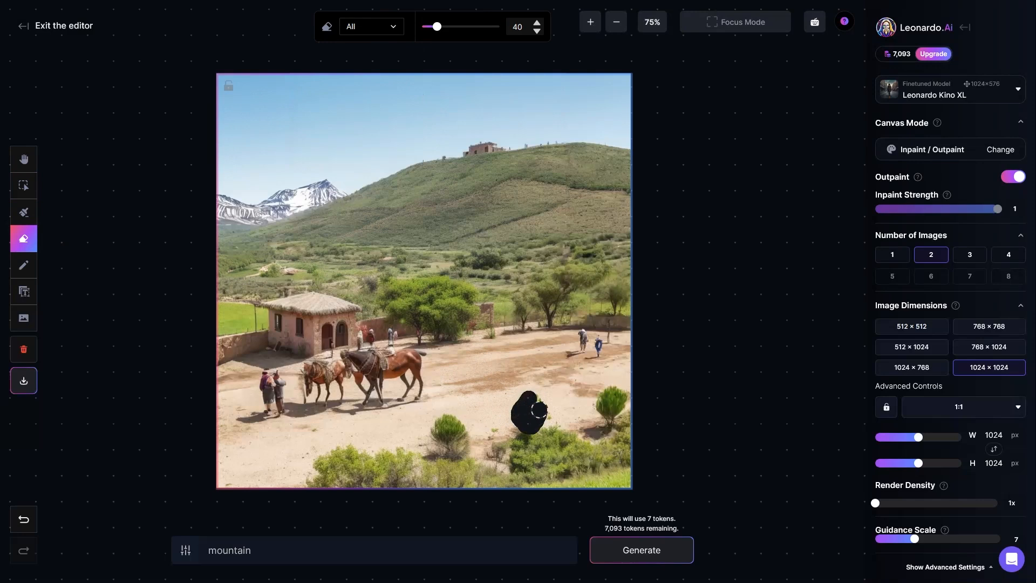
pyautogui.moveTo(534, 414)
pyautogui.mouseDown()
pyautogui.moveTo(531, 424)
pyautogui.moveTo(534, 409)
pyautogui.mouseUp()
# Try to fill the erased hole with the prompt "flower in the ground" and compare the two generated results
pyautogui.moveTo(270, 550); pyautogui.dragTo(208, 550)
pyautogui.press('BackSpace')
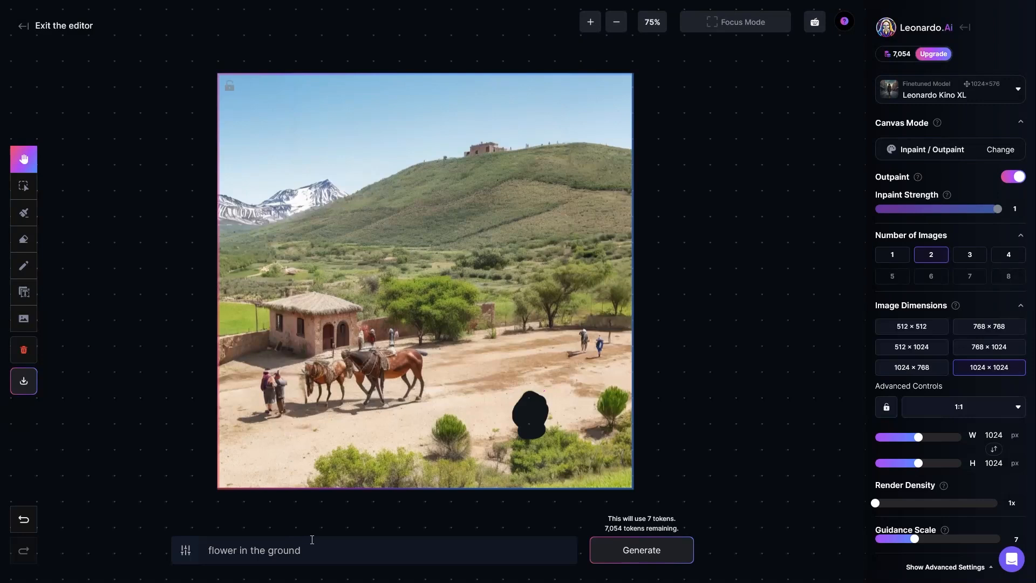
pyautogui.click(322, 551)
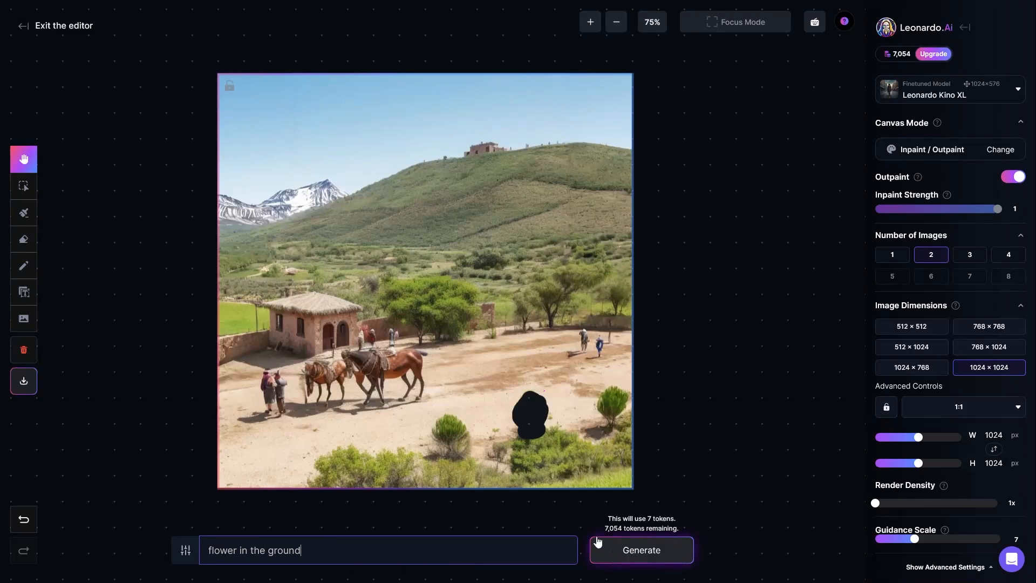
pyautogui.click(642, 550)
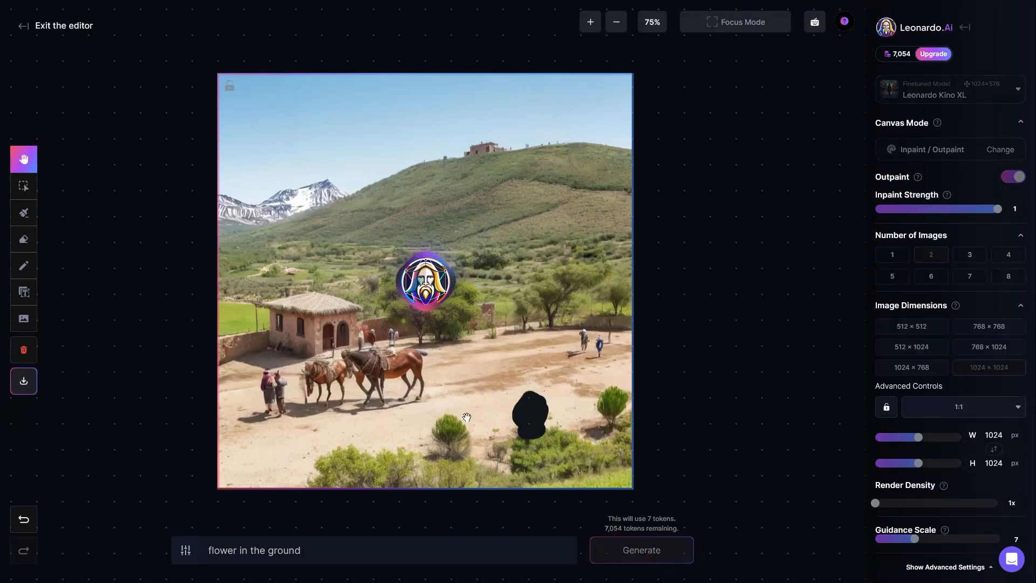
pyautogui.click(412, 508)
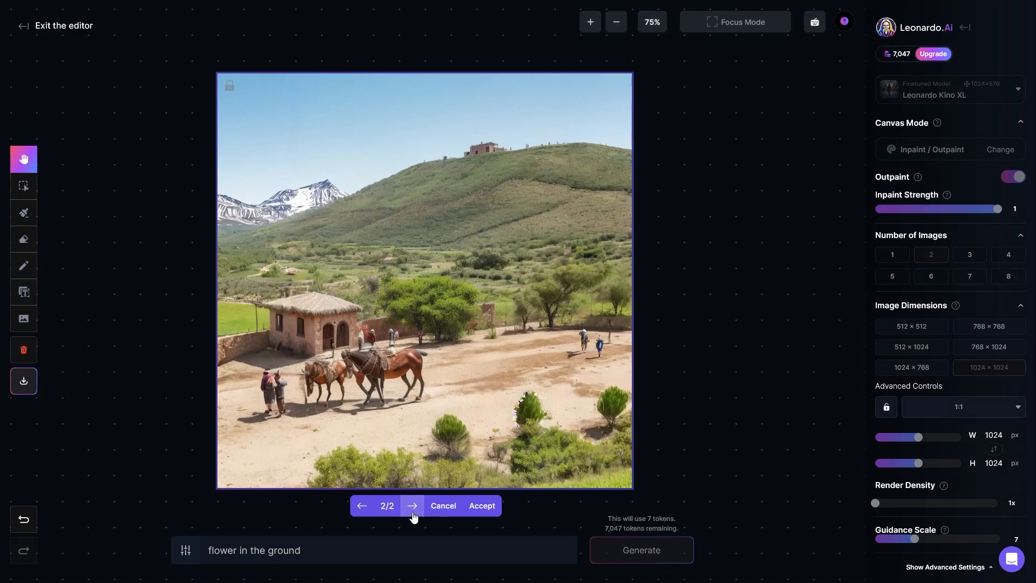
pyautogui.click(362, 506)
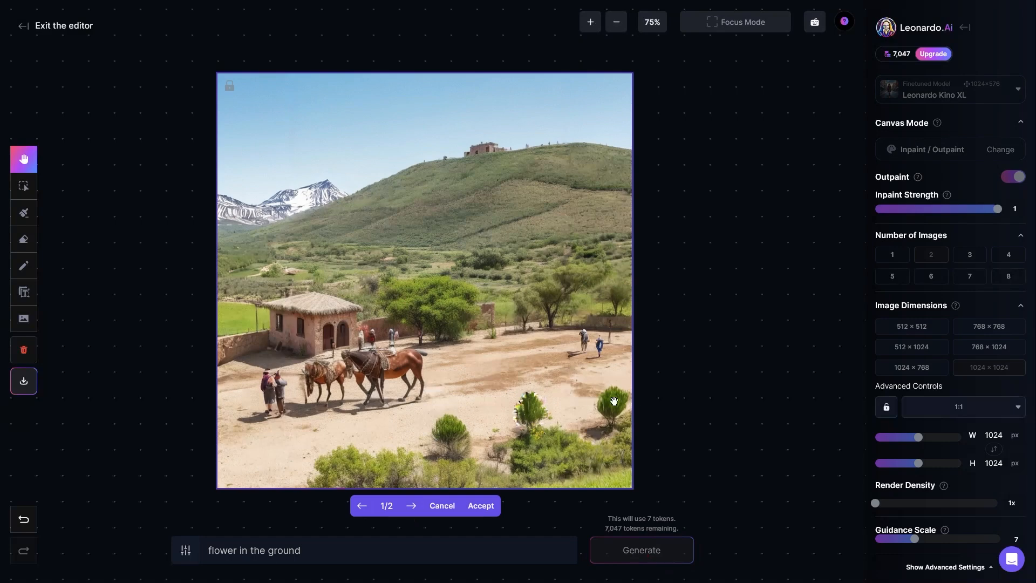
pyautogui.click(360, 506)
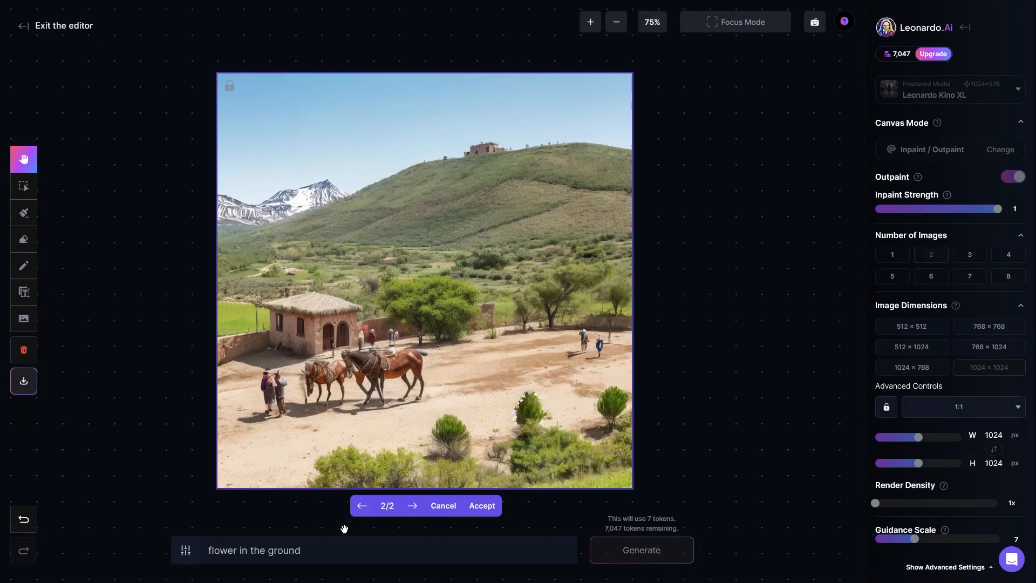
# Change the prompt to "big stone" and discard the generated flower results
pyautogui.moveTo(316, 551); pyautogui.dragTo(186, 555)
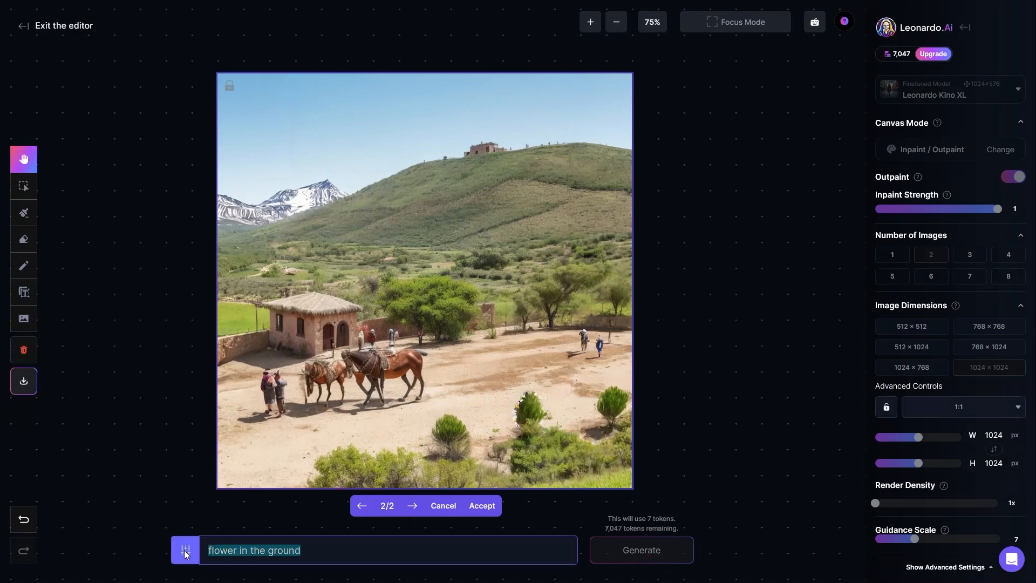
pyautogui.write('big stone')
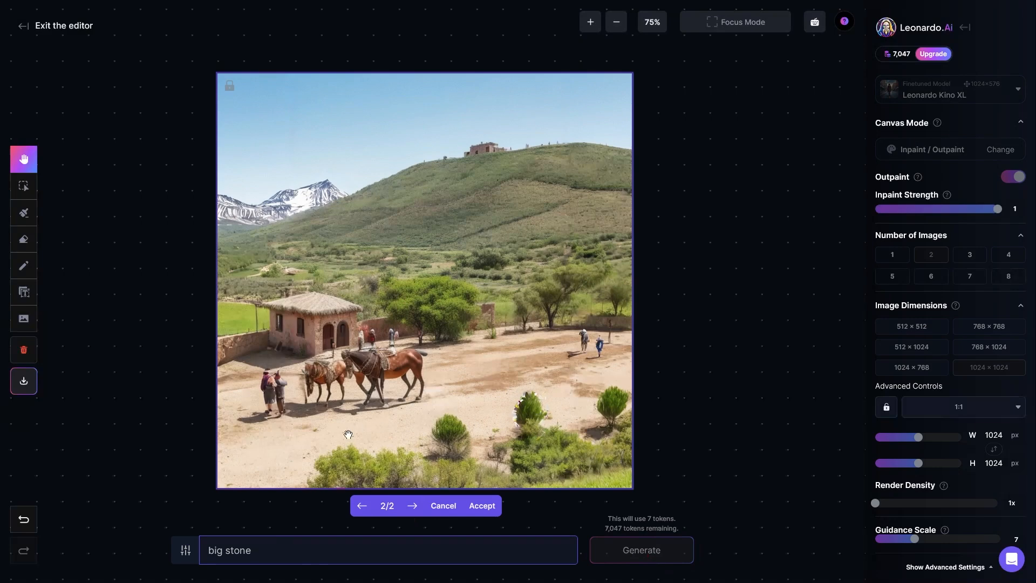
pyautogui.click(670, 389)
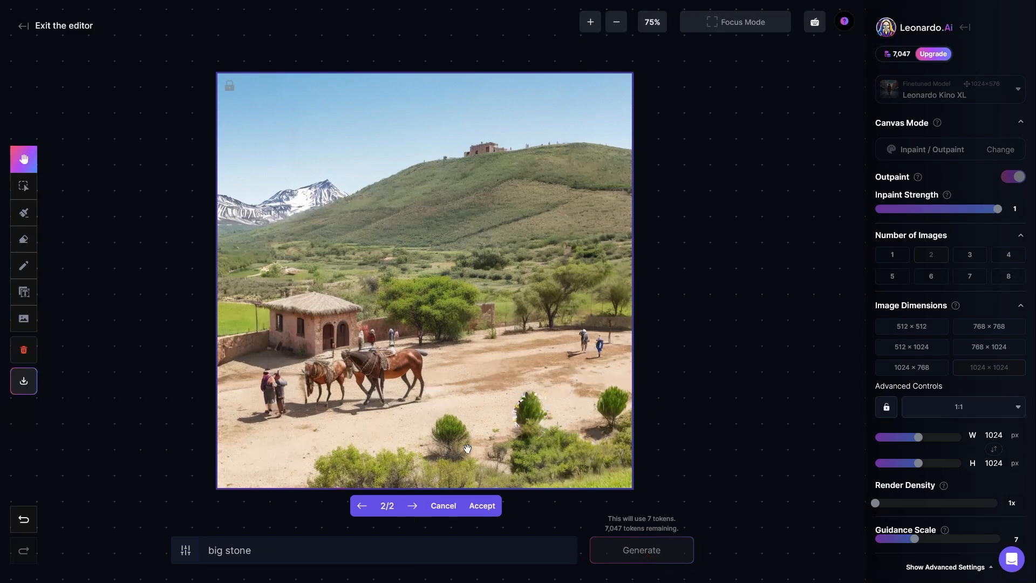
pyautogui.click(444, 506)
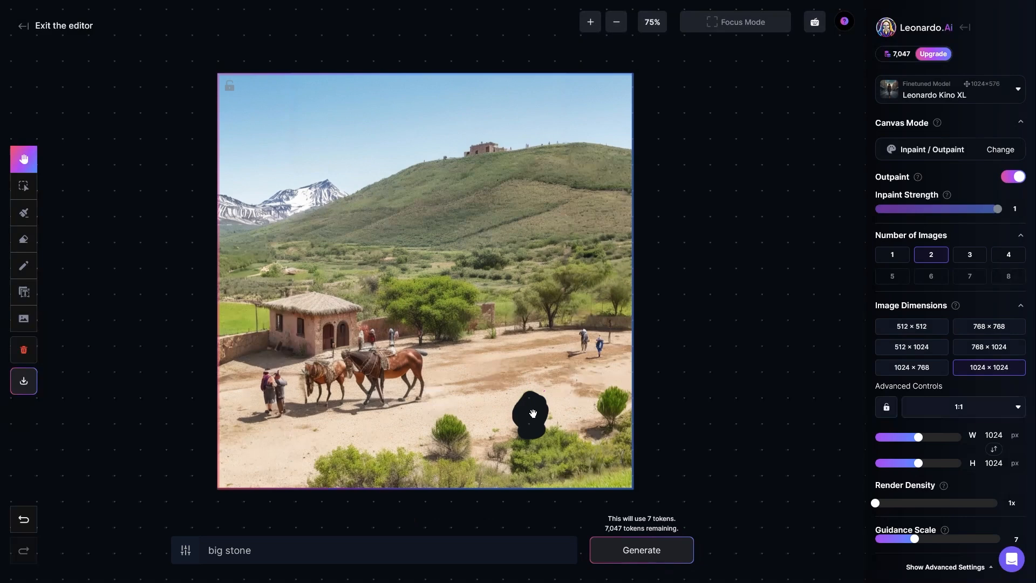
# Switch the finetuned model to DreamShaper v7, generate the "big stone" fill and compare both variations
pyautogui.click(939, 95)
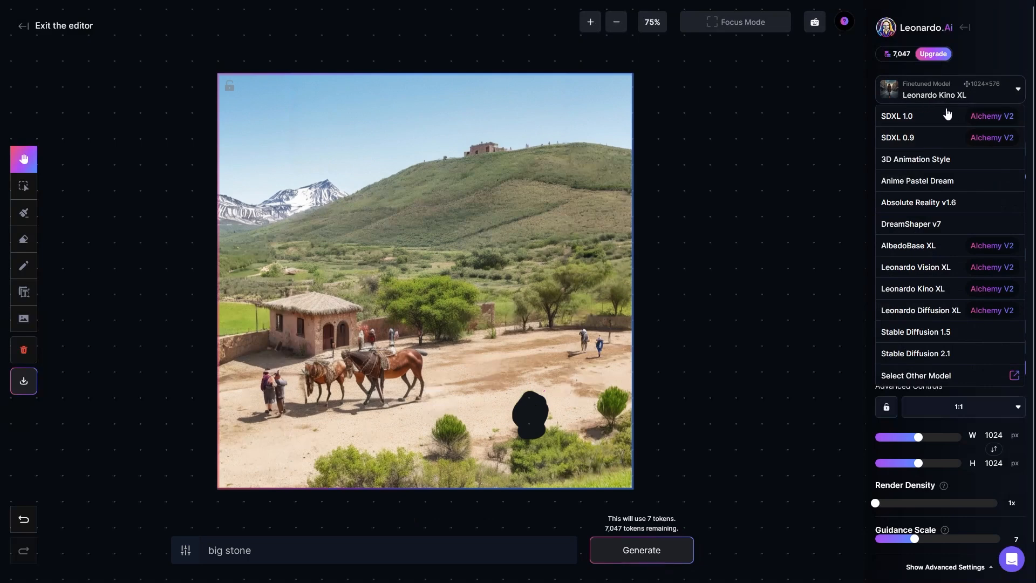
pyautogui.click(920, 226)
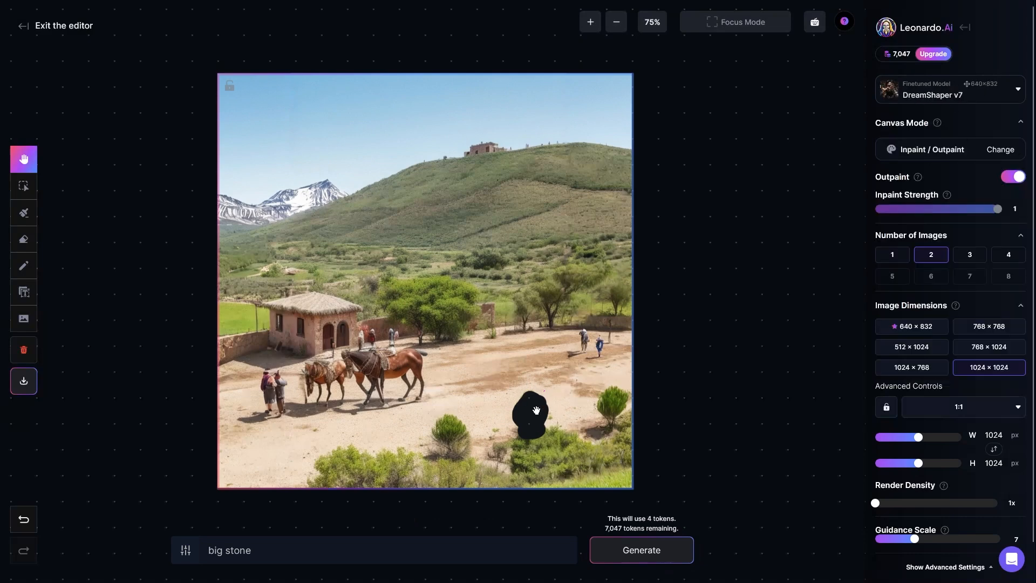
pyautogui.click(265, 552)
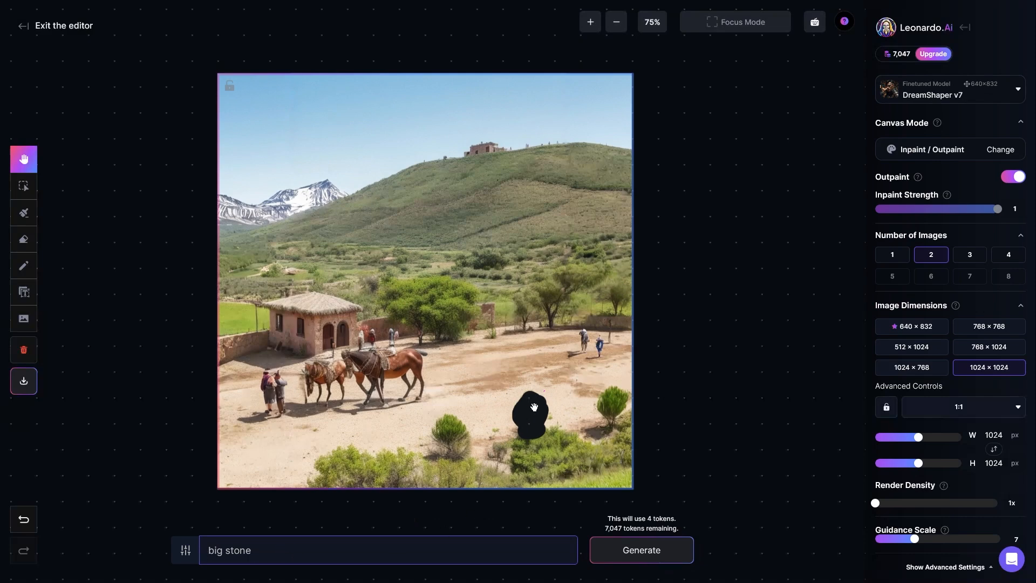
pyautogui.press('Return')
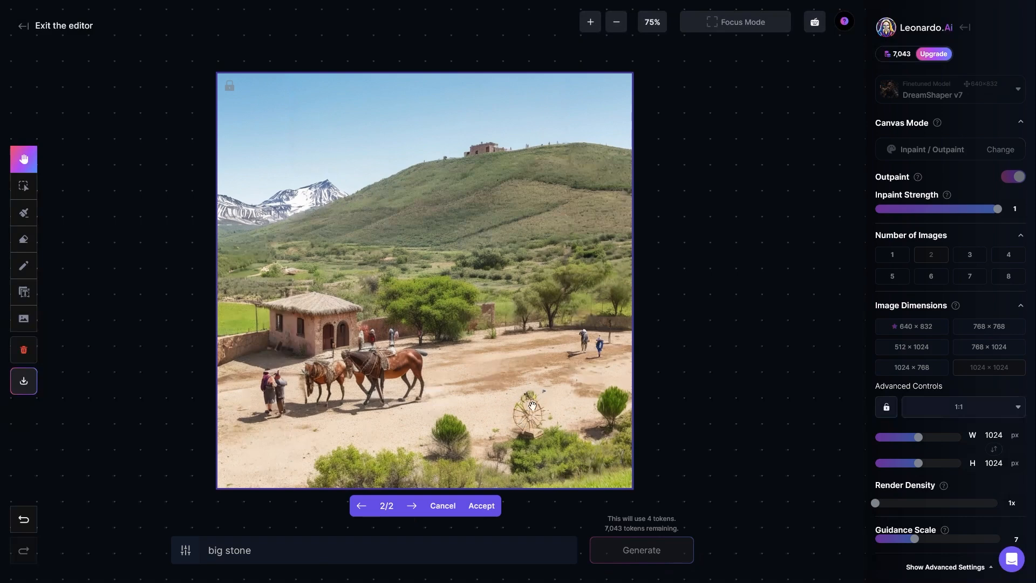
pyautogui.click(361, 506)
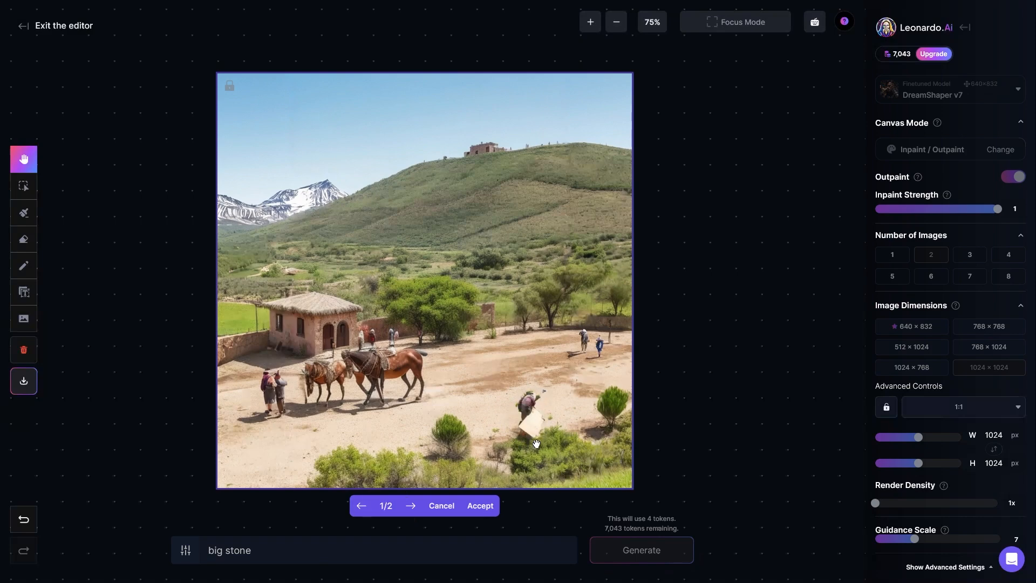
pyautogui.click(411, 507)
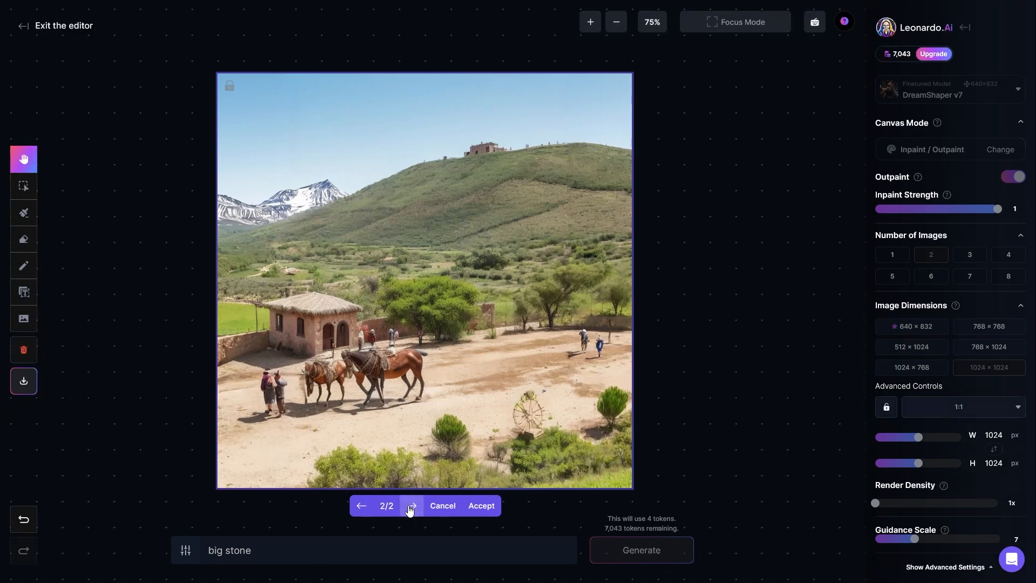
# Discard the stone results, fill the erased hole with the prompt "flowers in the ground" and accept the second variation
pyautogui.moveTo(284, 552); pyautogui.dragTo(212, 554)
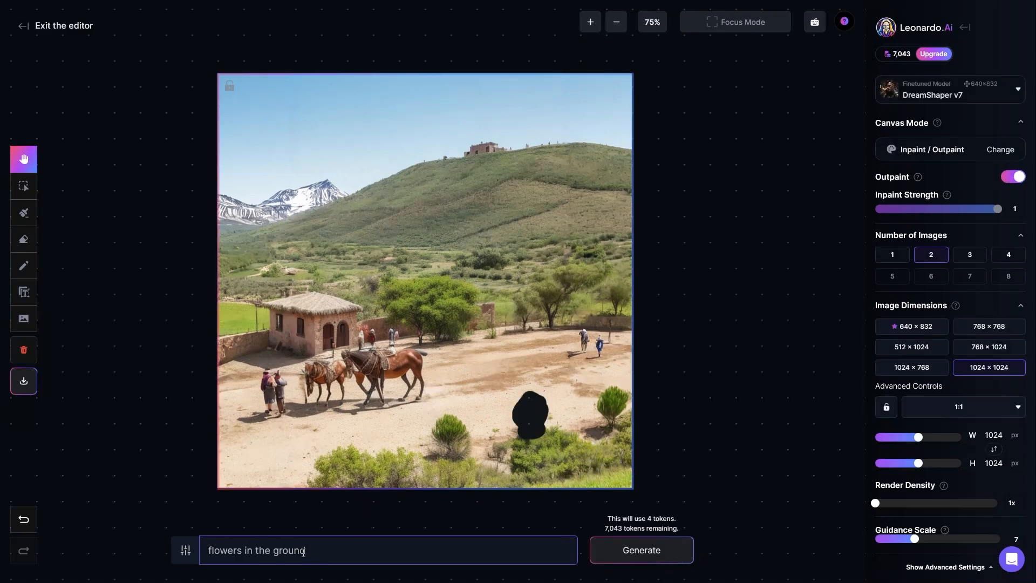
pyautogui.click(637, 556)
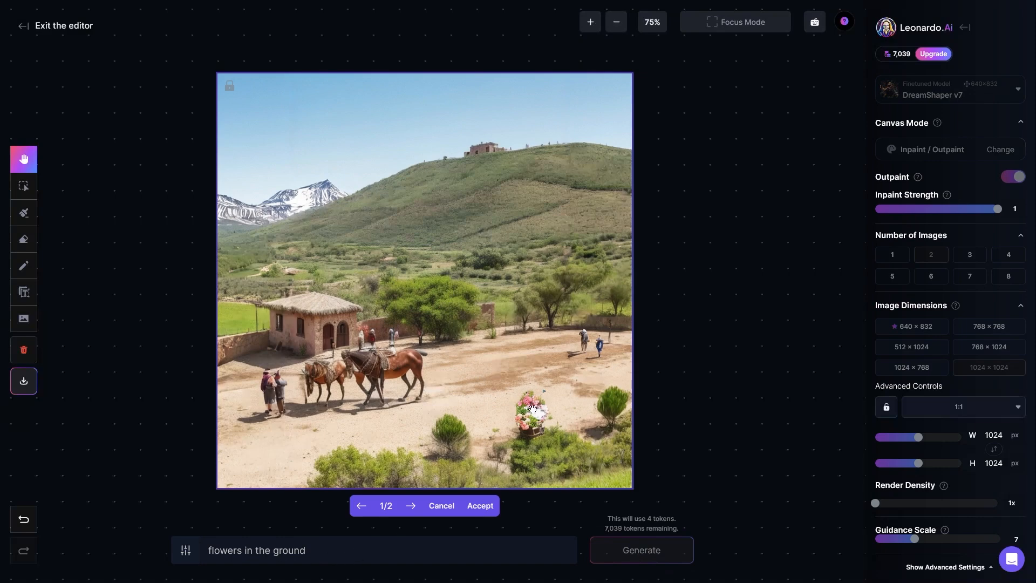
pyautogui.click(410, 507)
pyautogui.click(485, 508)
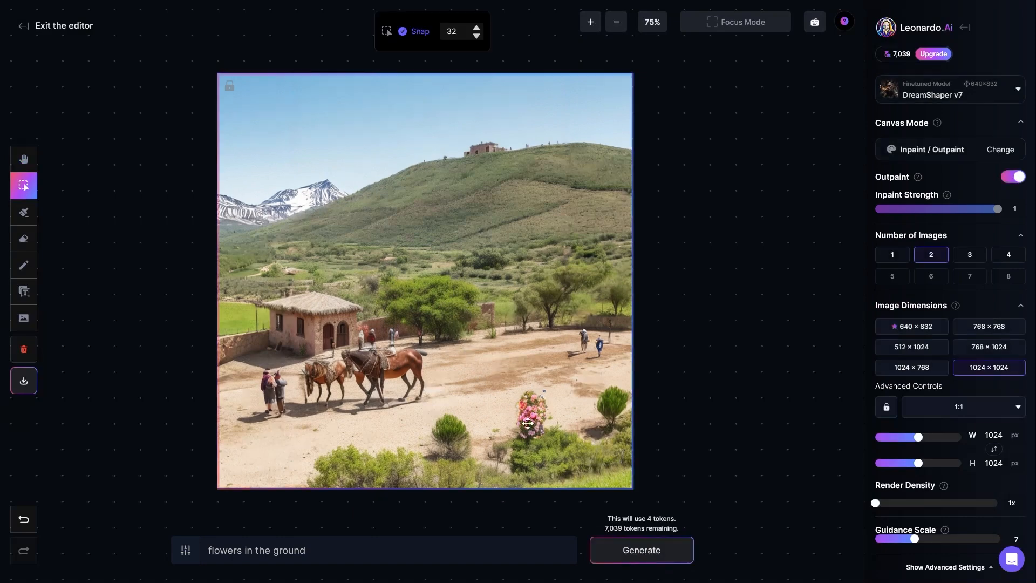
# Set up the Text tool with the Trebuchet MS font at size 76 and check its colour options
pyautogui.click(23, 292)
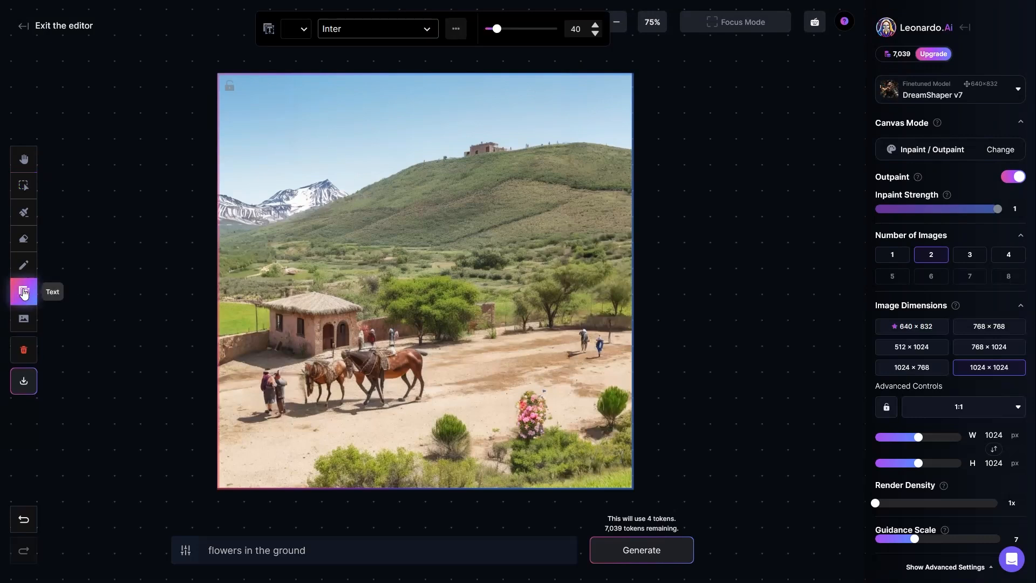
pyautogui.click(360, 28)
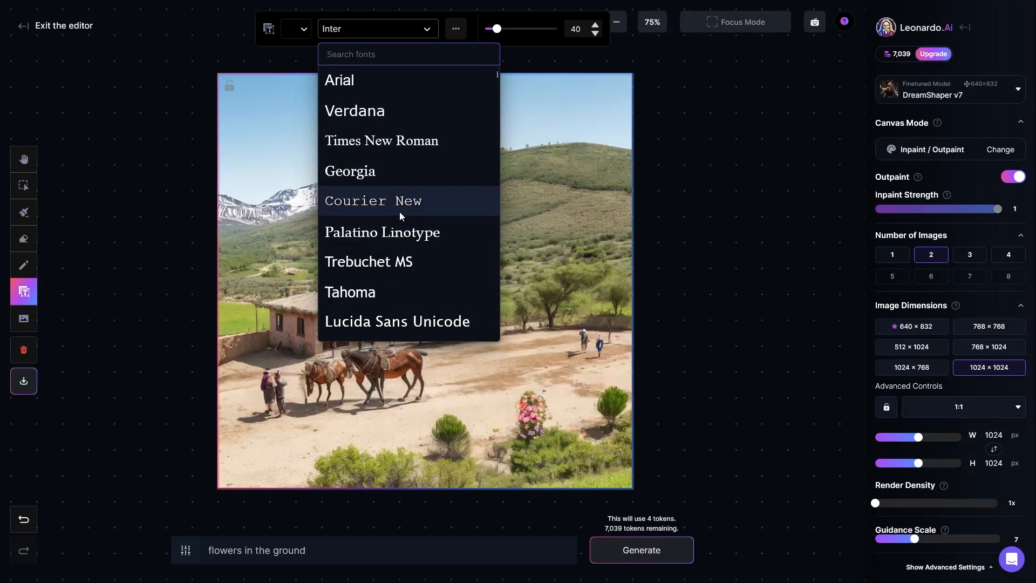
pyautogui.click(411, 262)
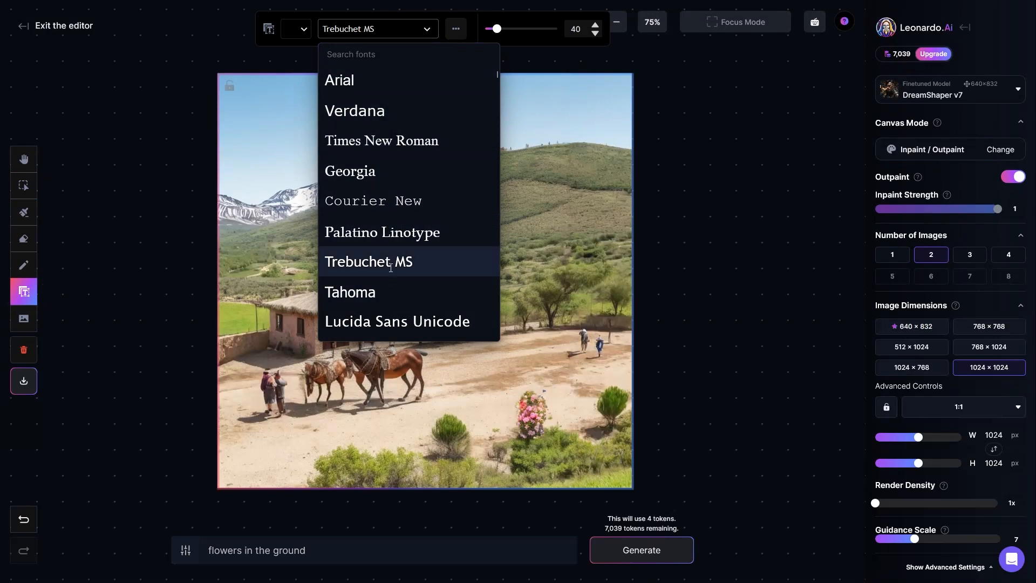
pyautogui.moveTo(496, 28); pyautogui.dragTo(510, 33)
pyautogui.click(297, 29)
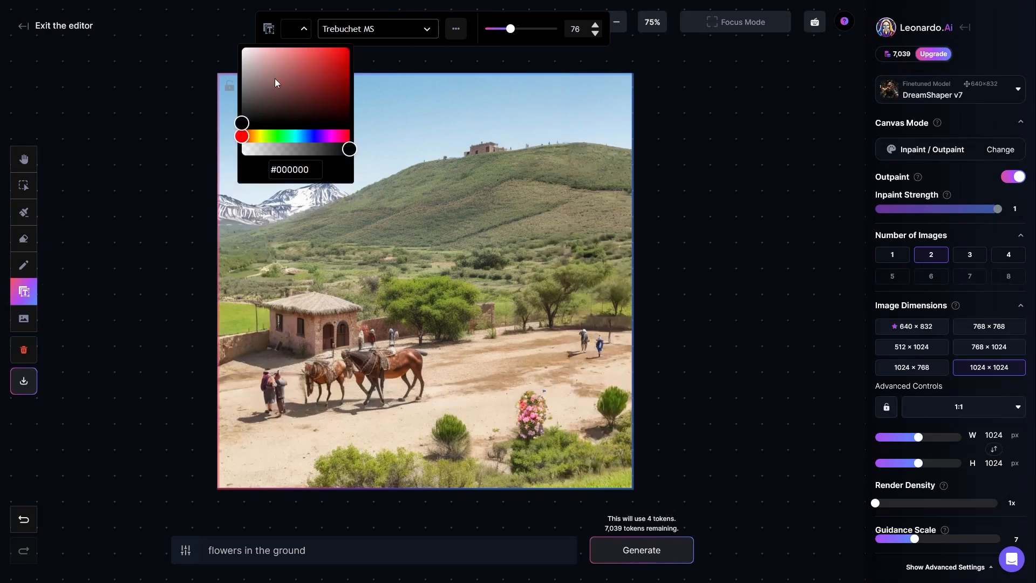
# Add the text "Isso é um teste" and place it on one line in the sky above the mountains
pyautogui.click(332, 235)
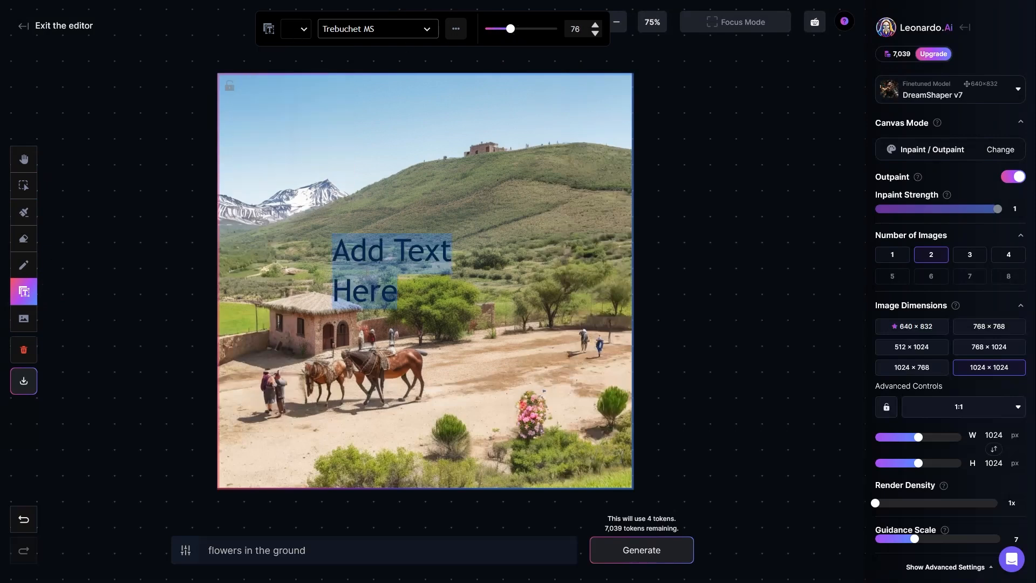
pyautogui.write('Isso é ')
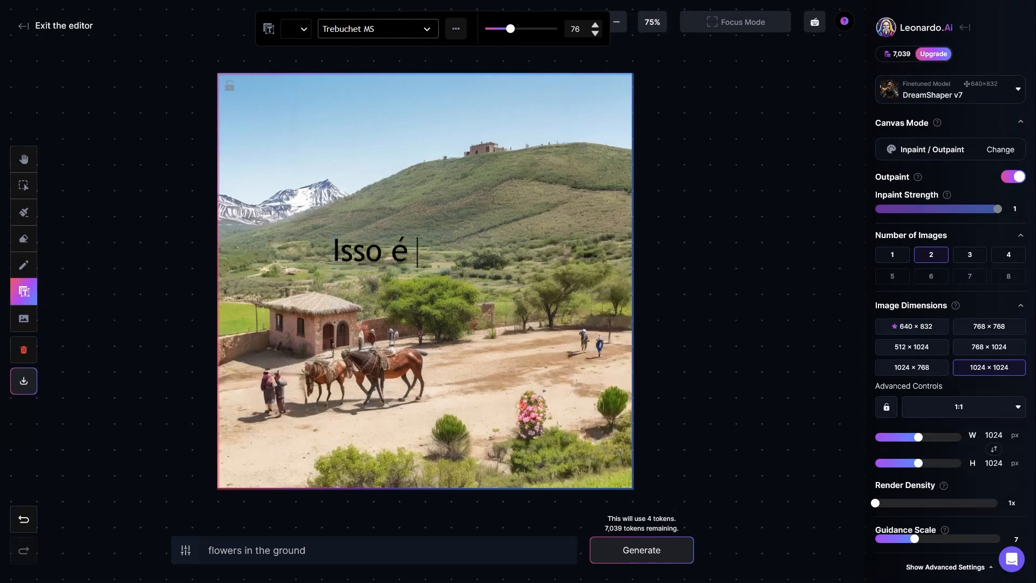
pyautogui.write('um teste')
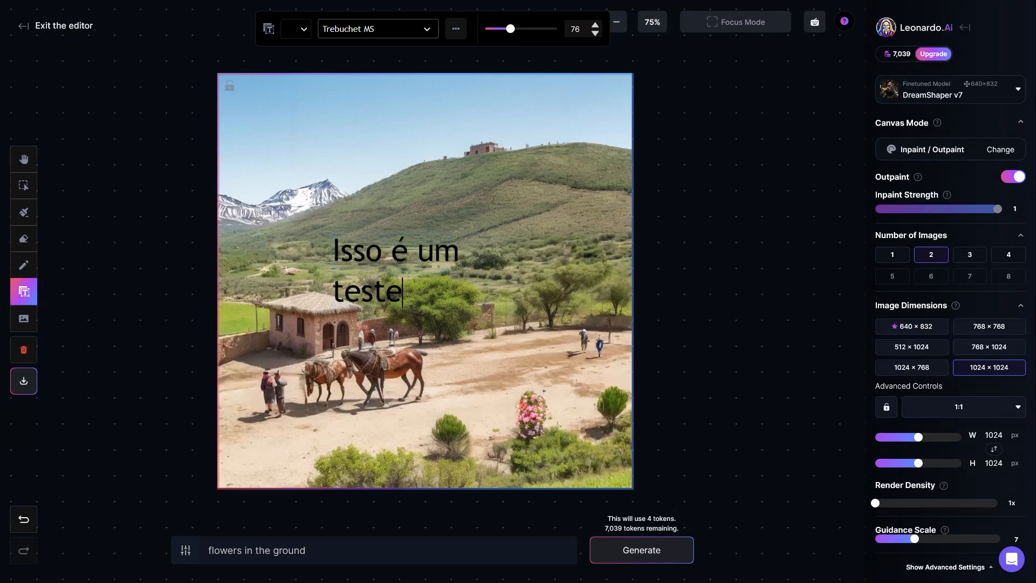
pyautogui.click(452, 256)
pyautogui.moveTo(493, 272); pyautogui.dragTo(442, 127)
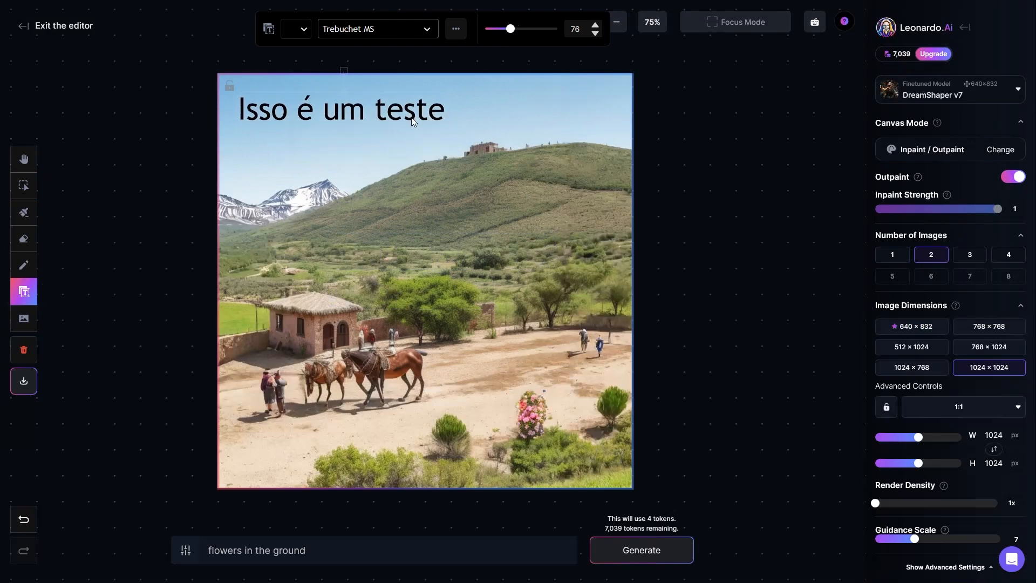
pyautogui.click(169, 199)
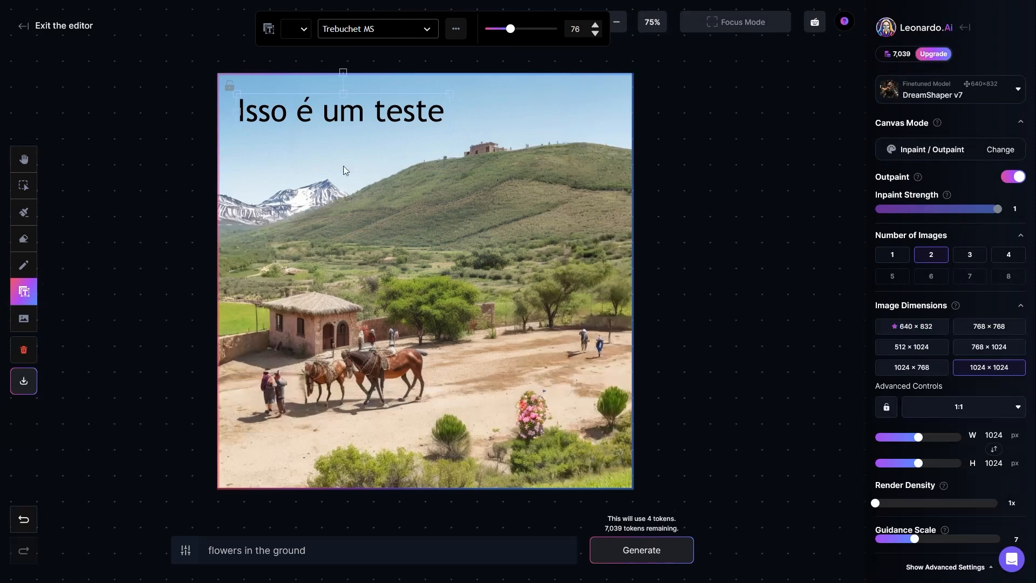
# Select the "Isso é um teste" text in the sky and delete it from the canvas
pyautogui.click(370, 113)
pyautogui.click(353, 141)
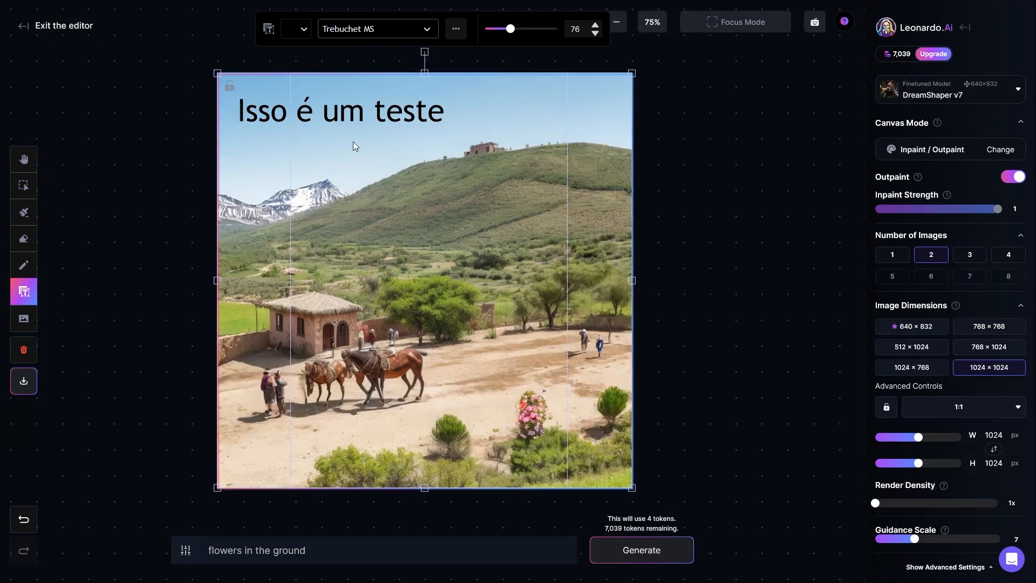
pyautogui.click(24, 185)
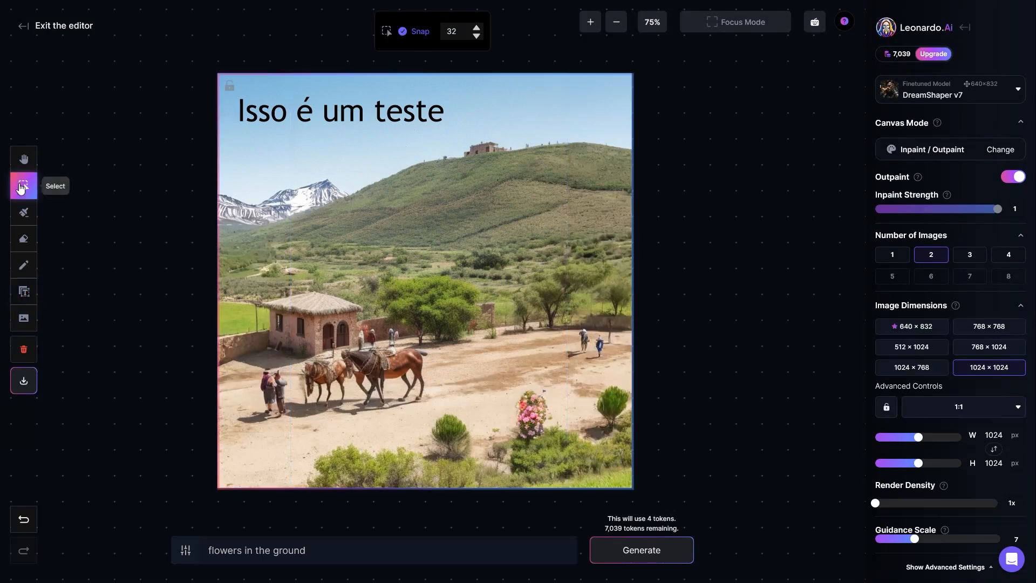
pyautogui.click(265, 111)
pyautogui.press('Delete')
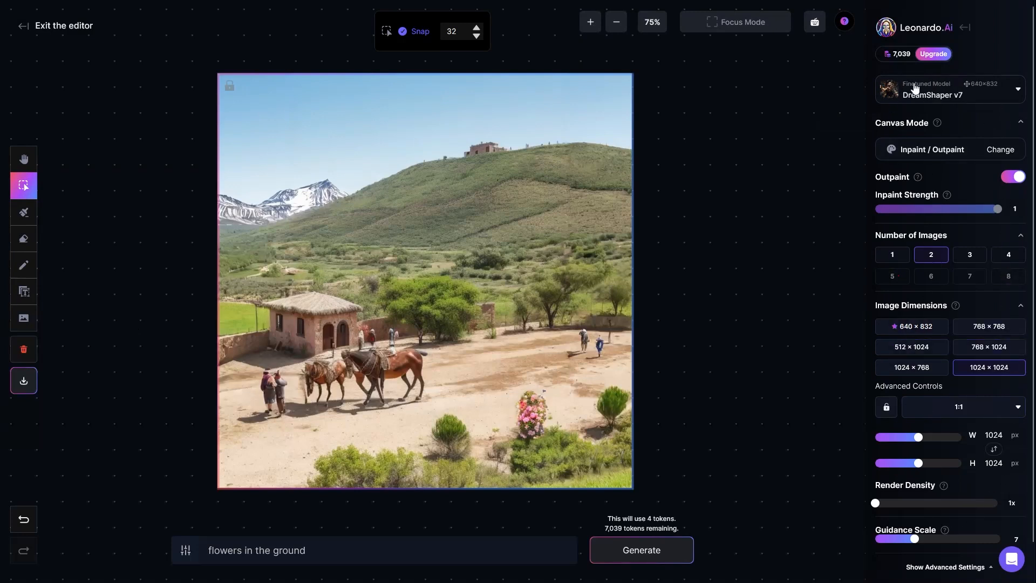
# Examine the finetuned models offered in the editor, leaving DreamShaper v7 selected
pyautogui.click(951, 95)
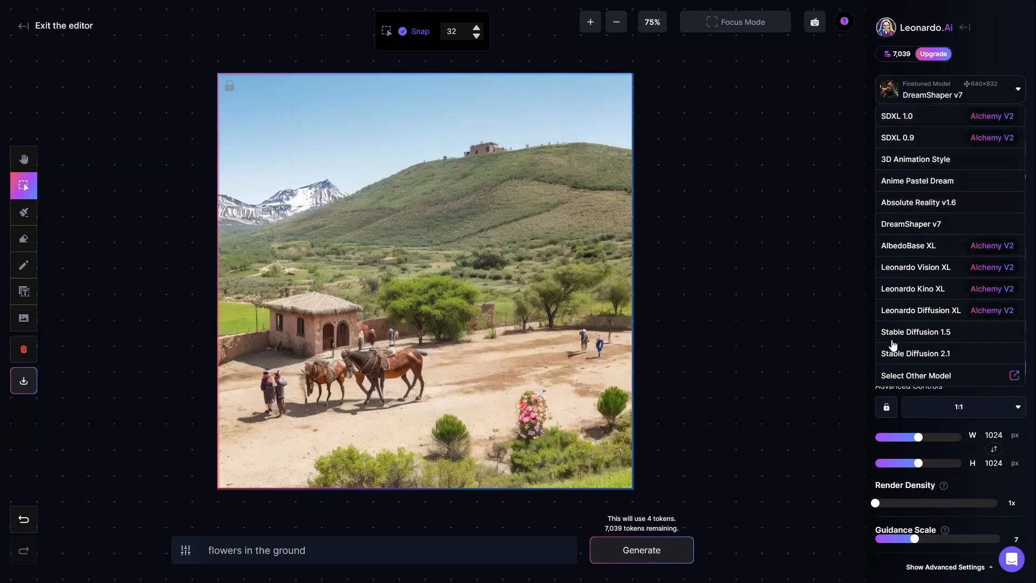
pyautogui.click(929, 99)
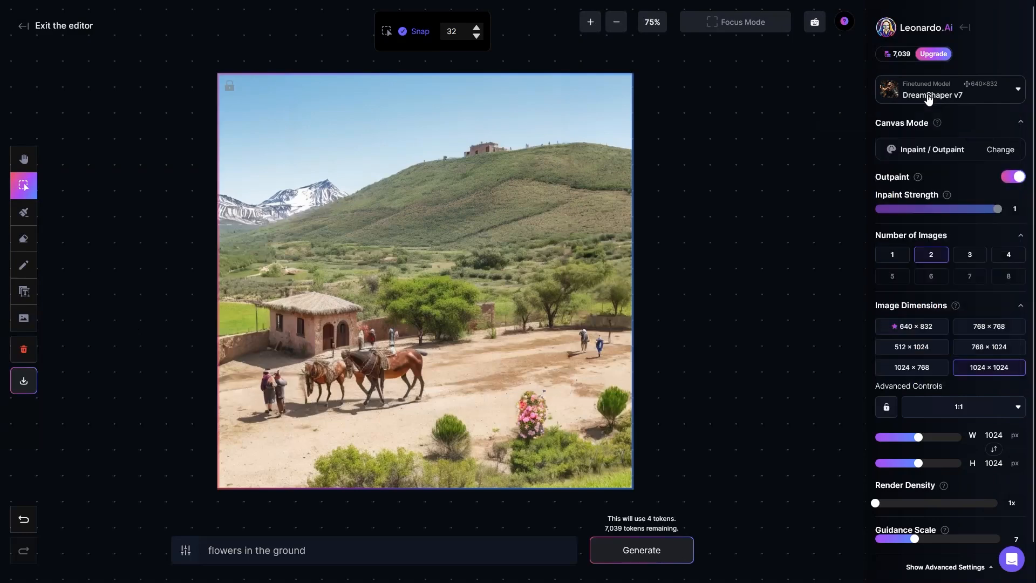
pyautogui.click(929, 99)
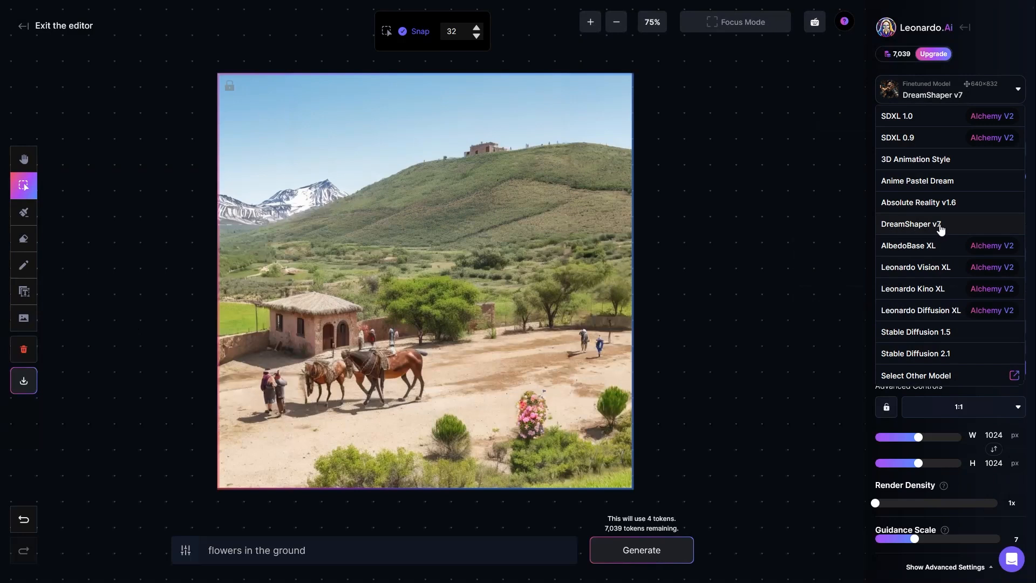
pyautogui.click(788, 122)
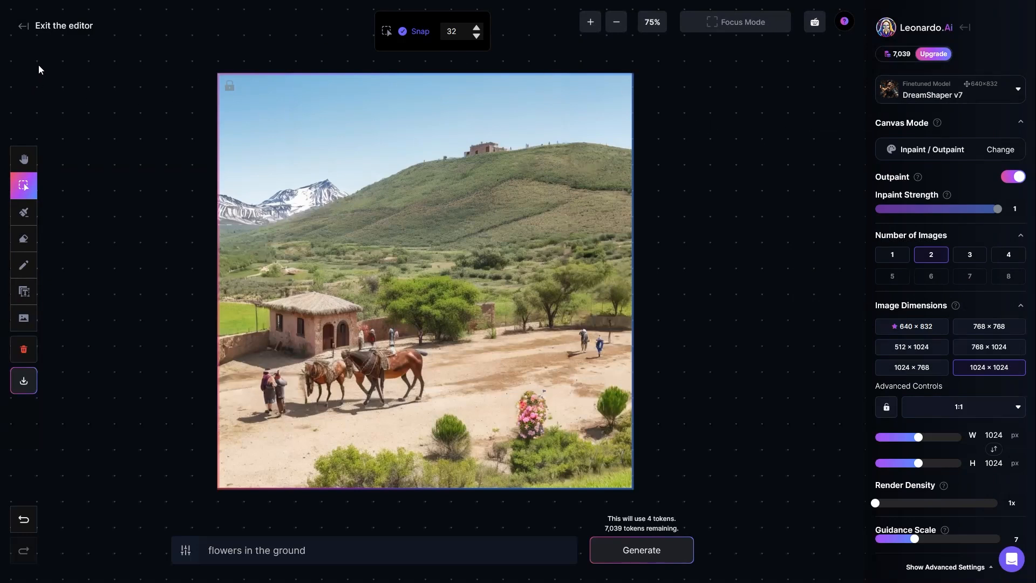
# Exit the editor and look through the platform's Finetuned Models gallery with its model descriptions
pyautogui.click(23, 30)
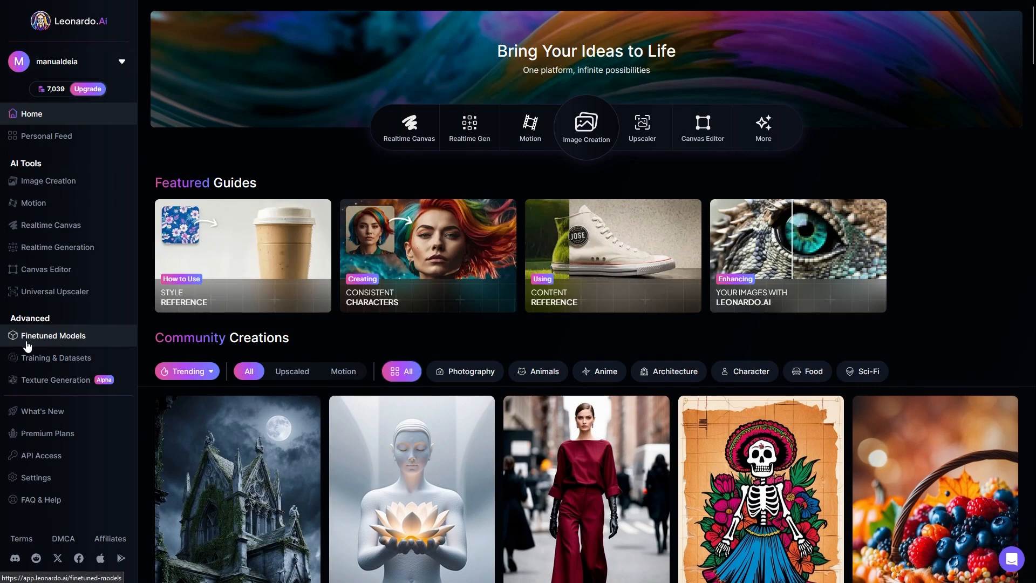
pyautogui.click(62, 338)
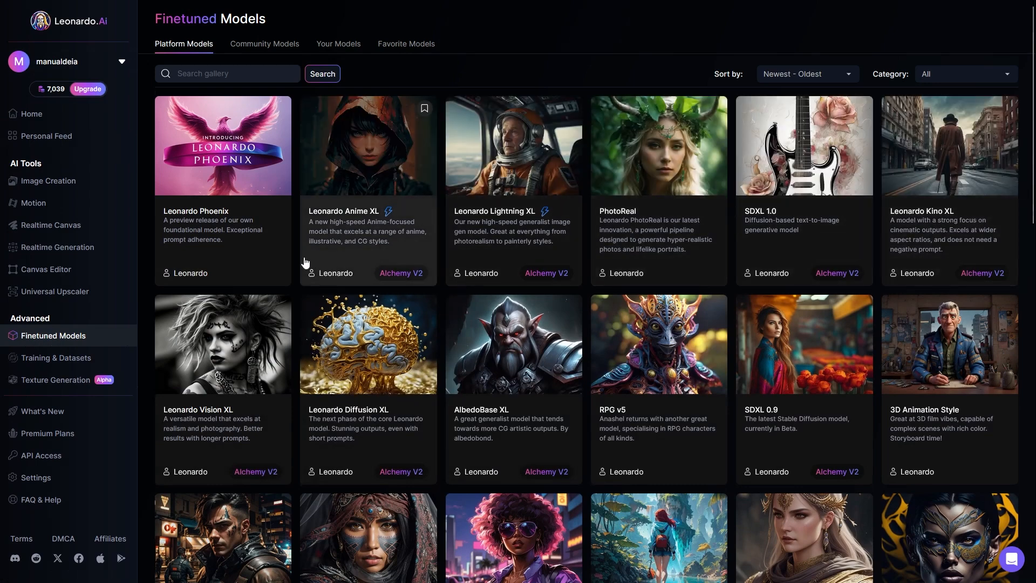
pyautogui.scroll(-2, 231, 250)
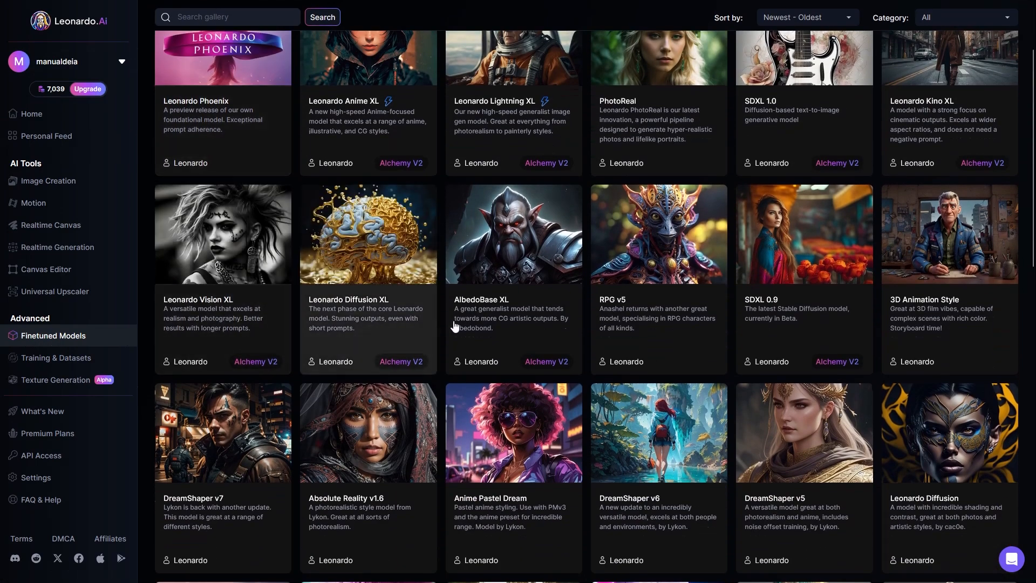
pyautogui.scroll(-2, 950, 332)
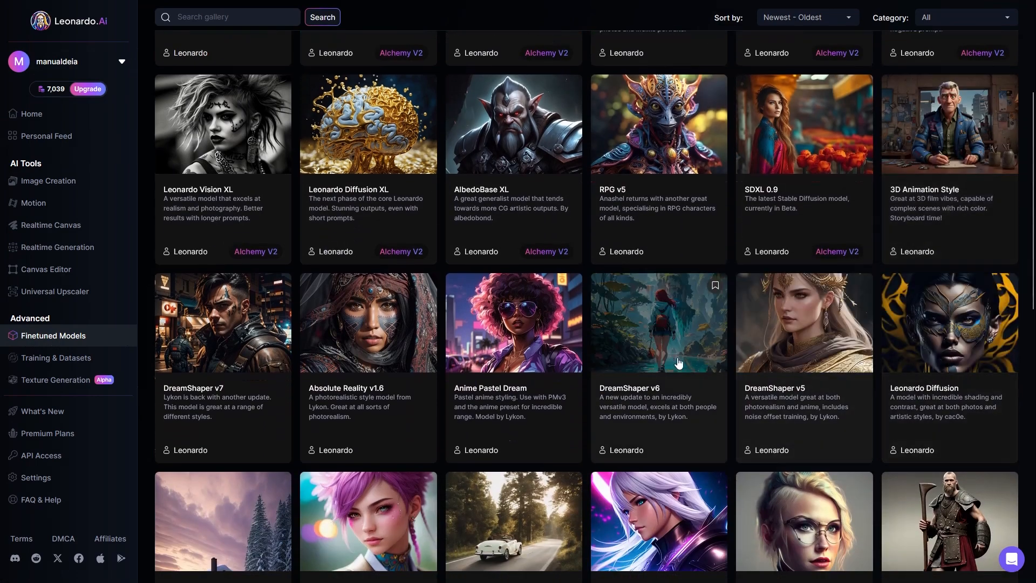
pyautogui.scroll(-3, 208, 373)
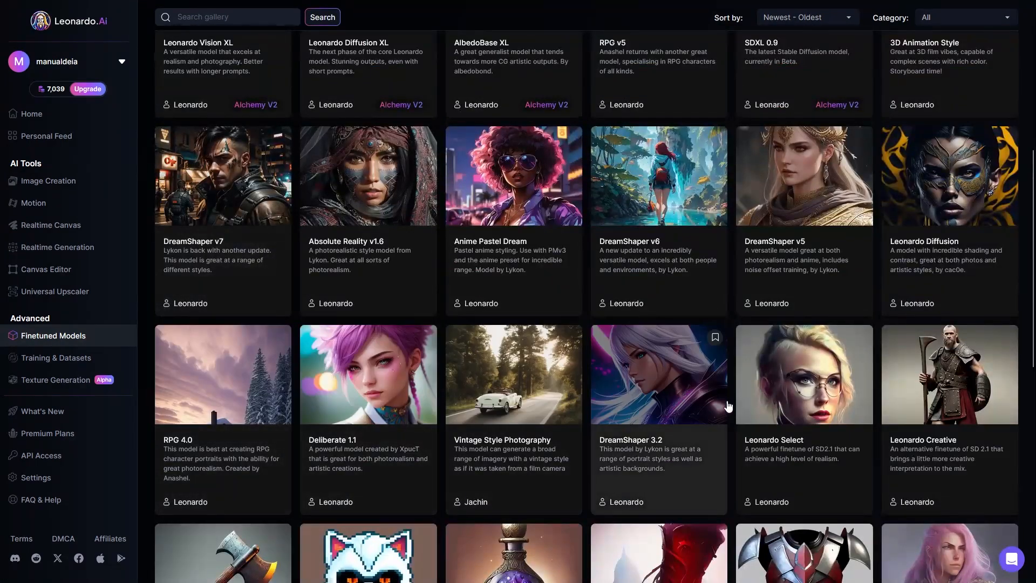
pyautogui.scroll(-3, 805, 378)
pyautogui.scroll(-6, 294, 402)
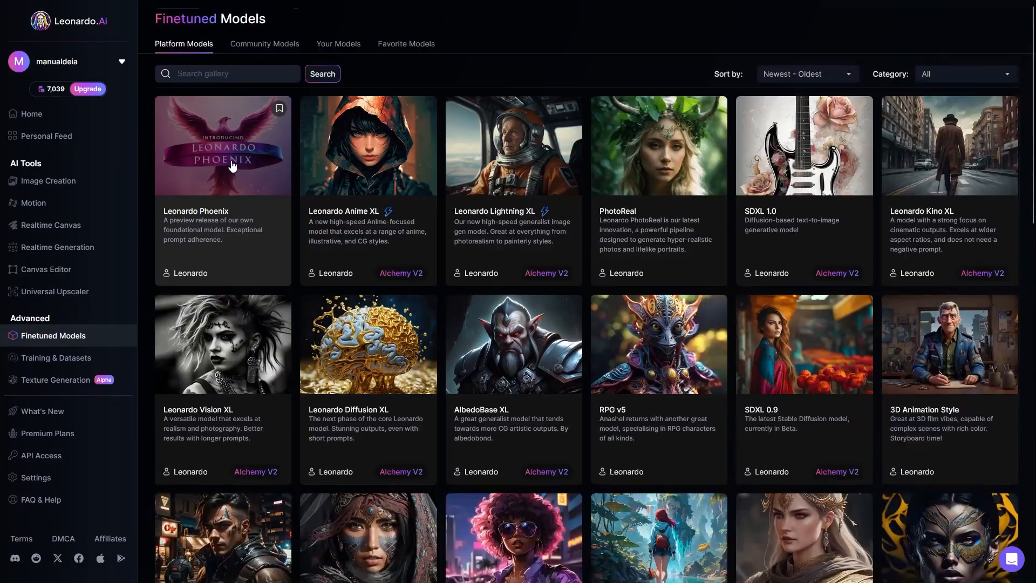
# Review the community, own and favorite finetuned models, ending back on the platform models
pyautogui.click(264, 46)
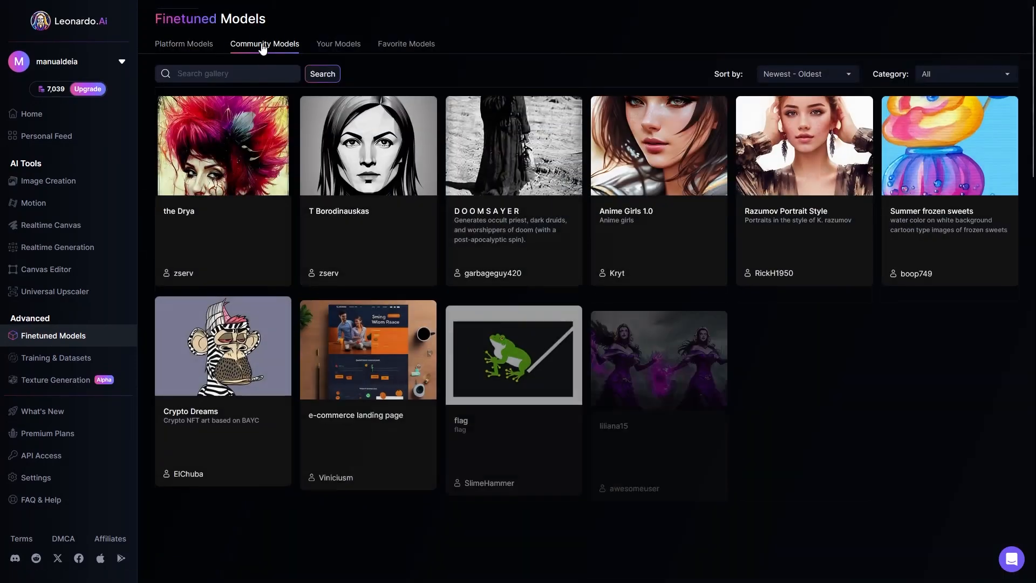
pyautogui.click(348, 48)
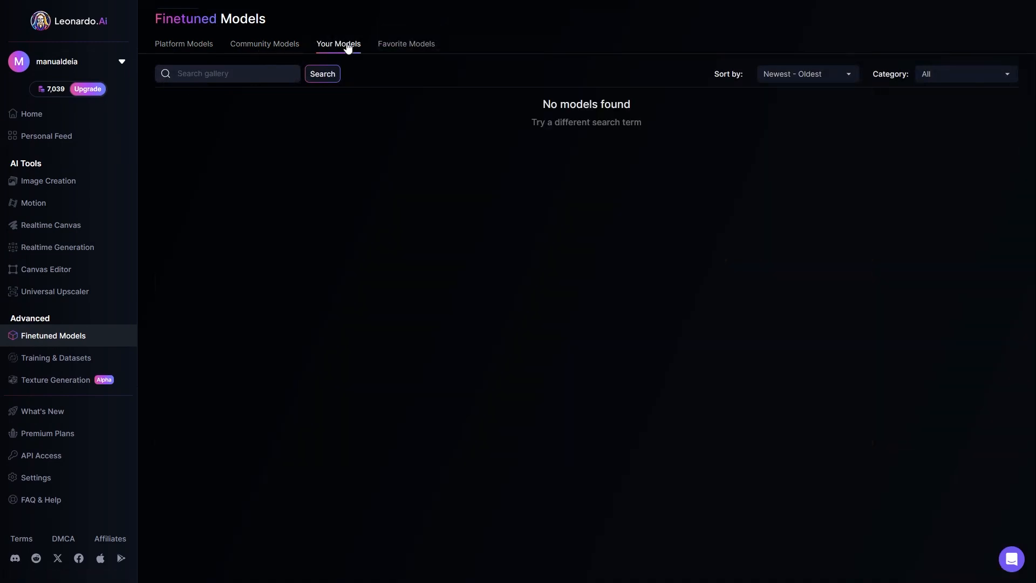
pyautogui.click(387, 47)
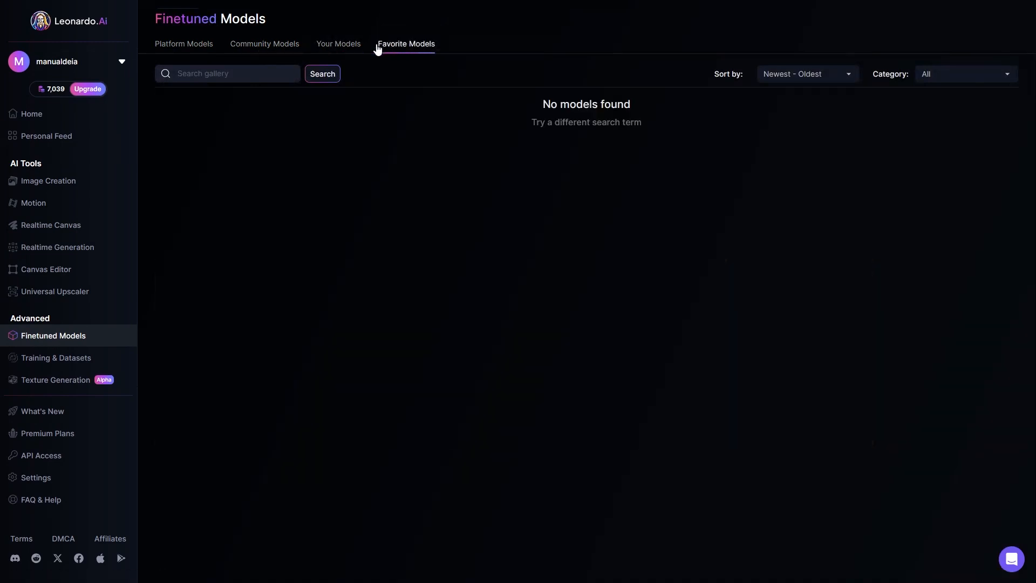
pyautogui.click(185, 47)
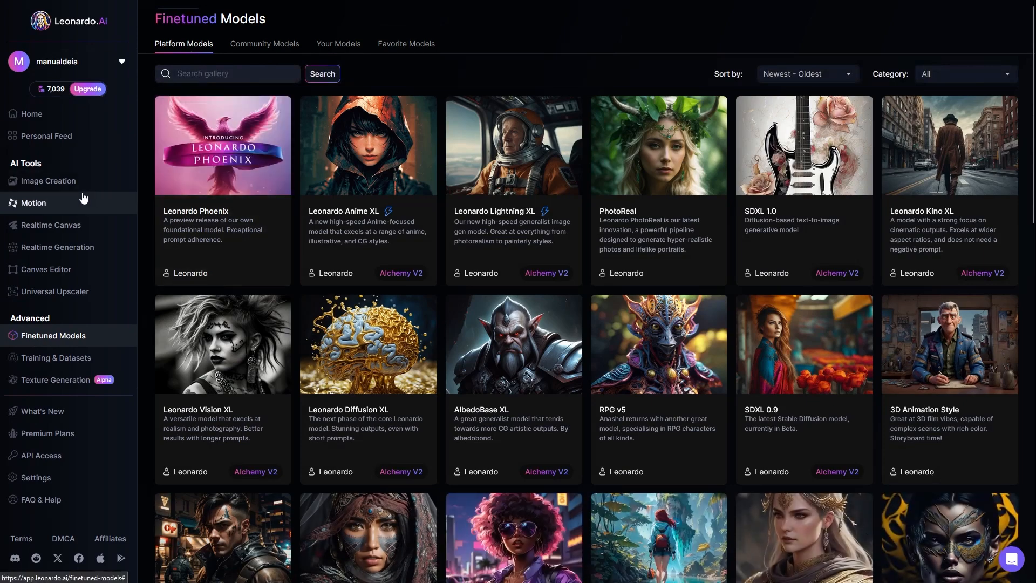
# Return to the Canvas Editor and delete the "Isso é um teste" text from the sky
pyautogui.click(45, 274)
pyautogui.moveTo(206, 263); pyautogui.dragTo(217, 287)
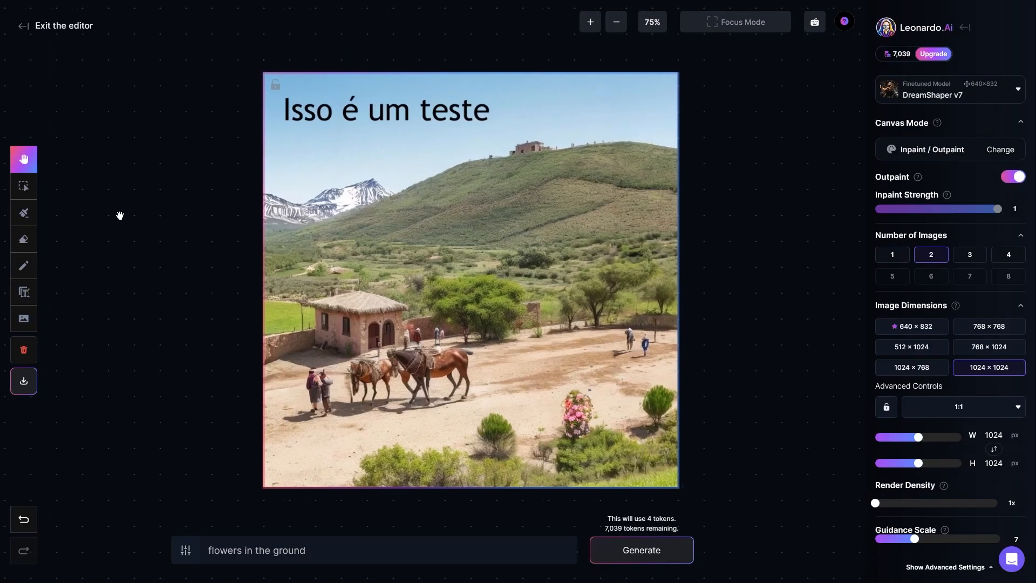
pyautogui.click(24, 186)
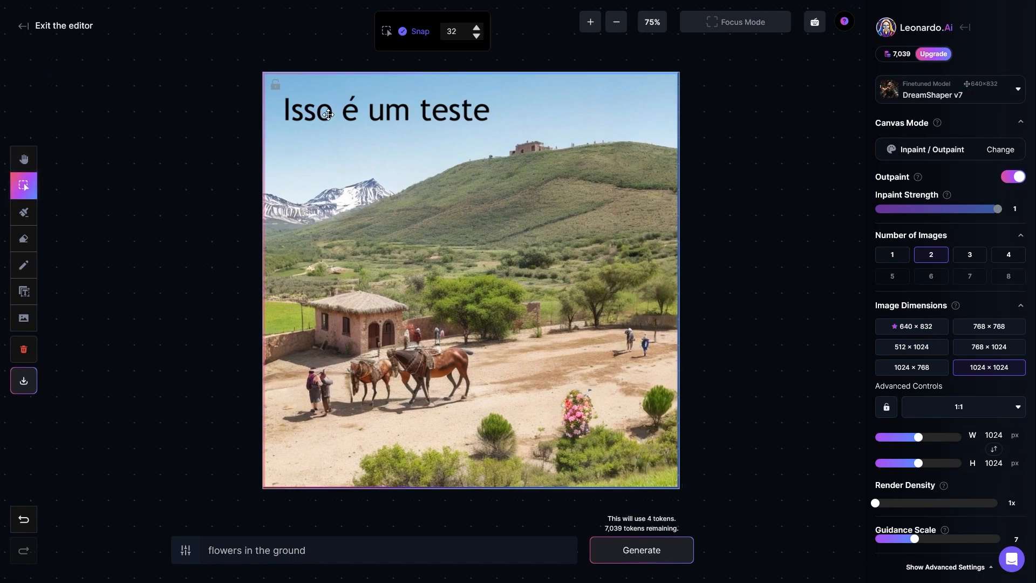
pyautogui.click(309, 120)
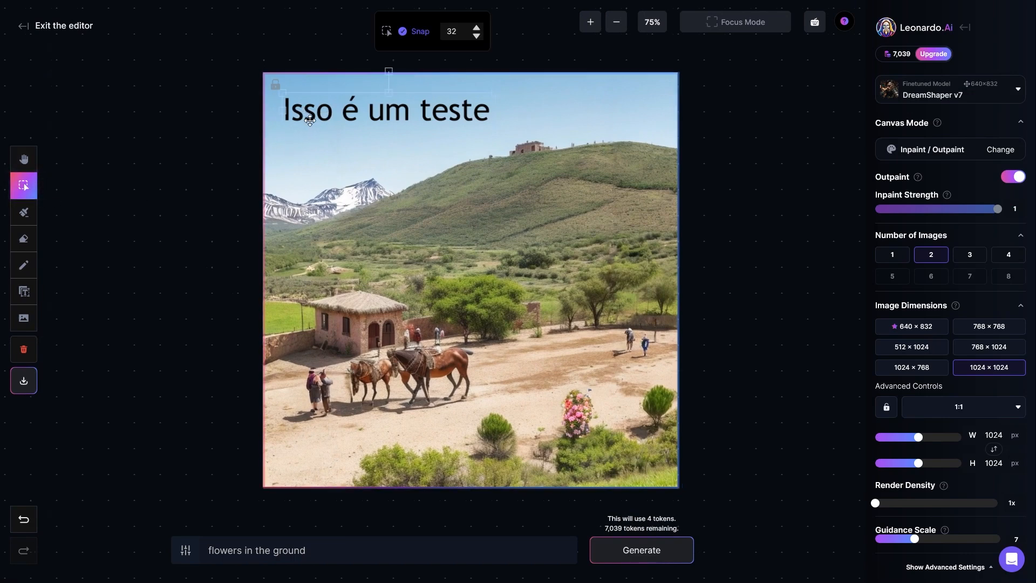
pyautogui.press('Delete')
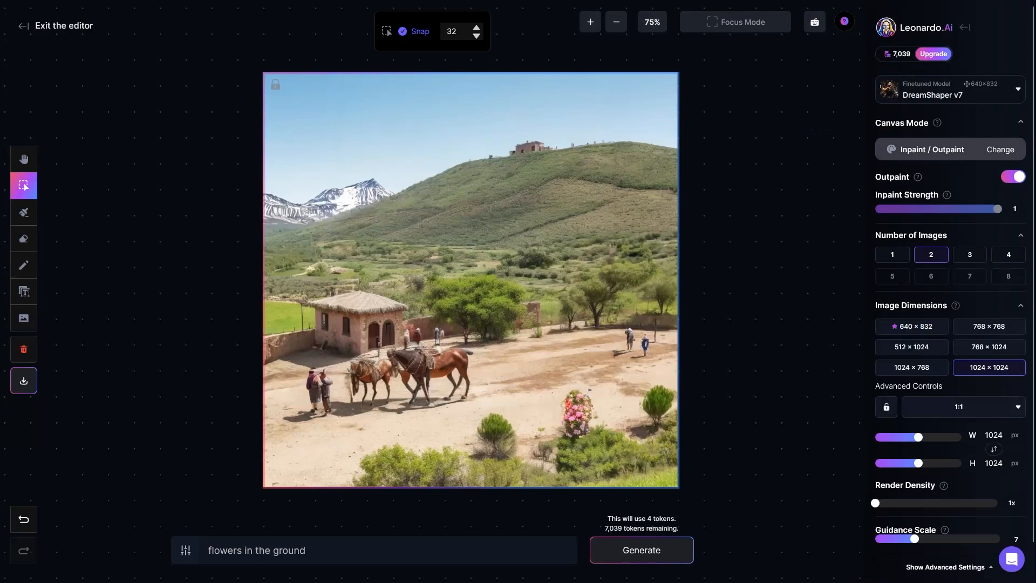
# Switch the canvas mode to Text2Img and review the descriptions of the available modes
pyautogui.click(940, 150)
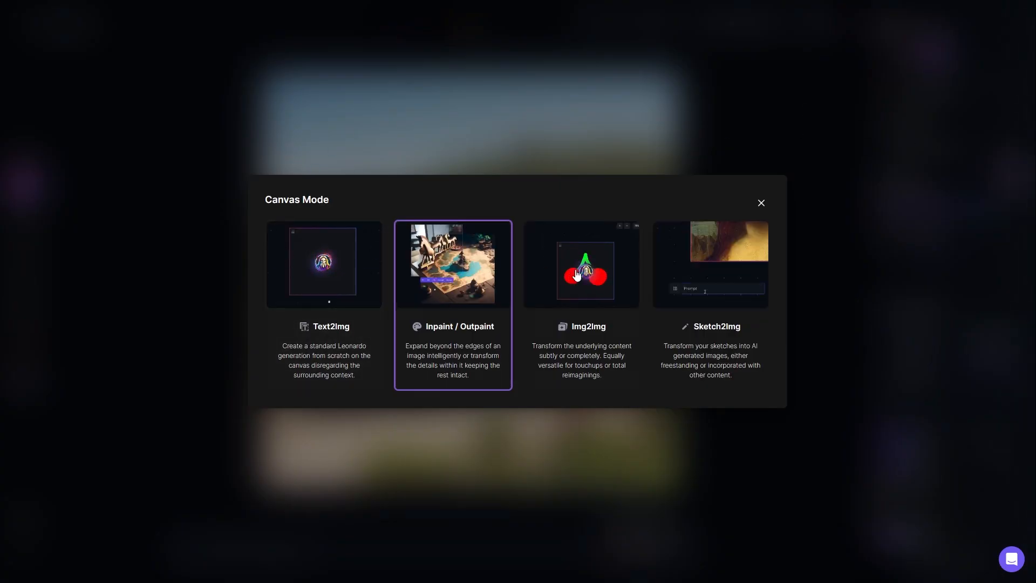
pyautogui.click(328, 365)
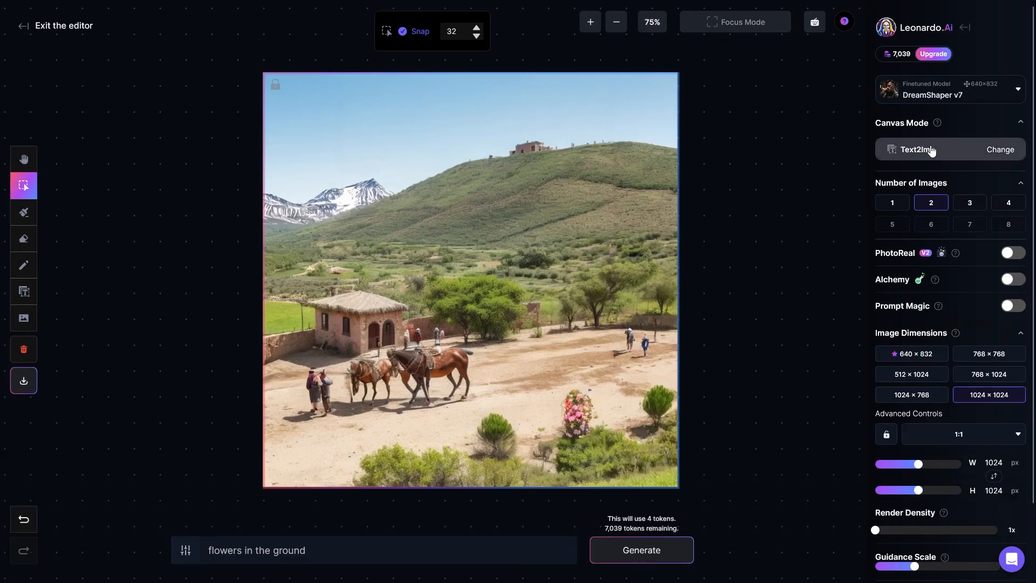
pyautogui.click(866, 149)
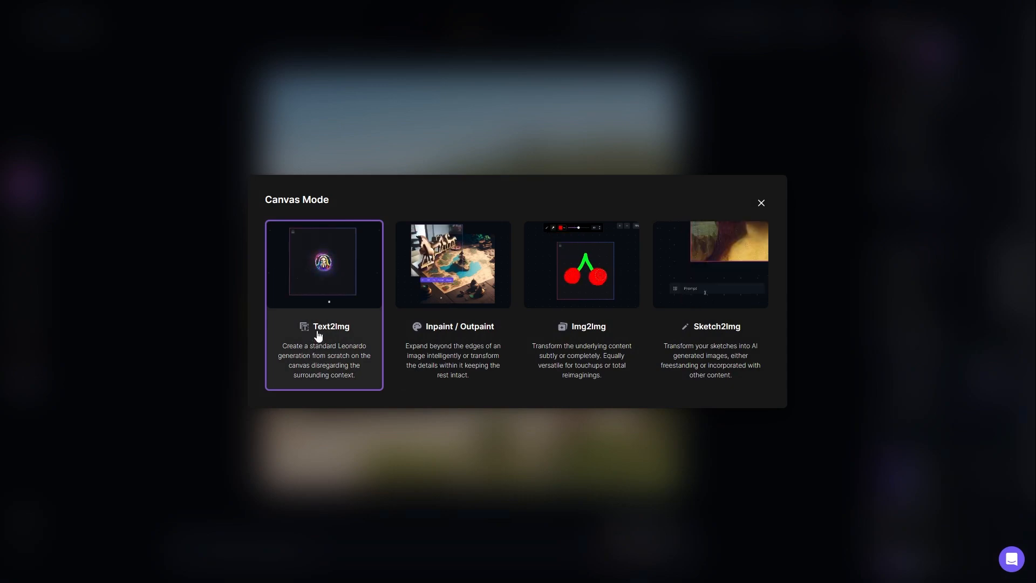
pyautogui.click(761, 204)
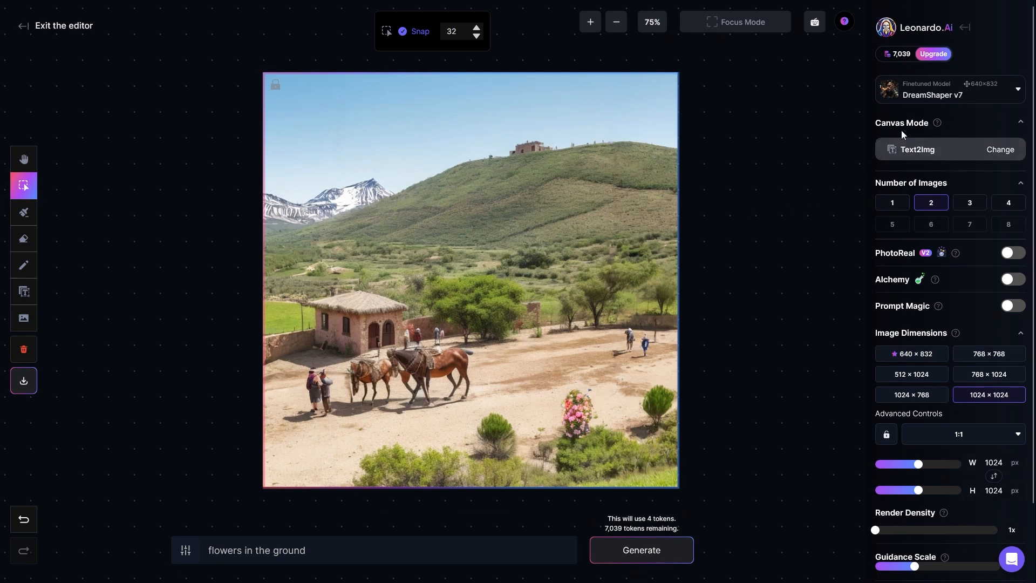
pyautogui.click(932, 149)
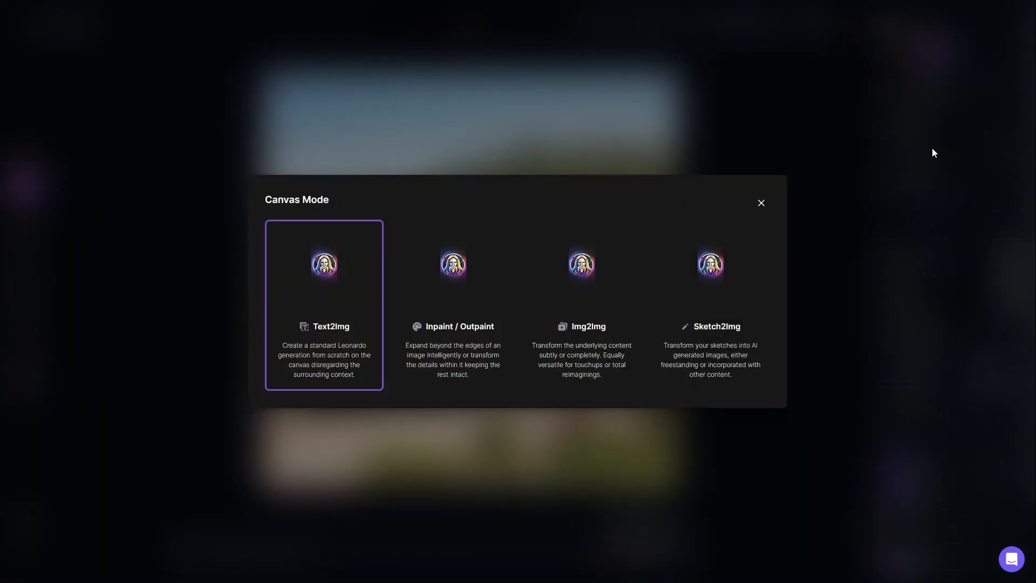
pyautogui.click(334, 306)
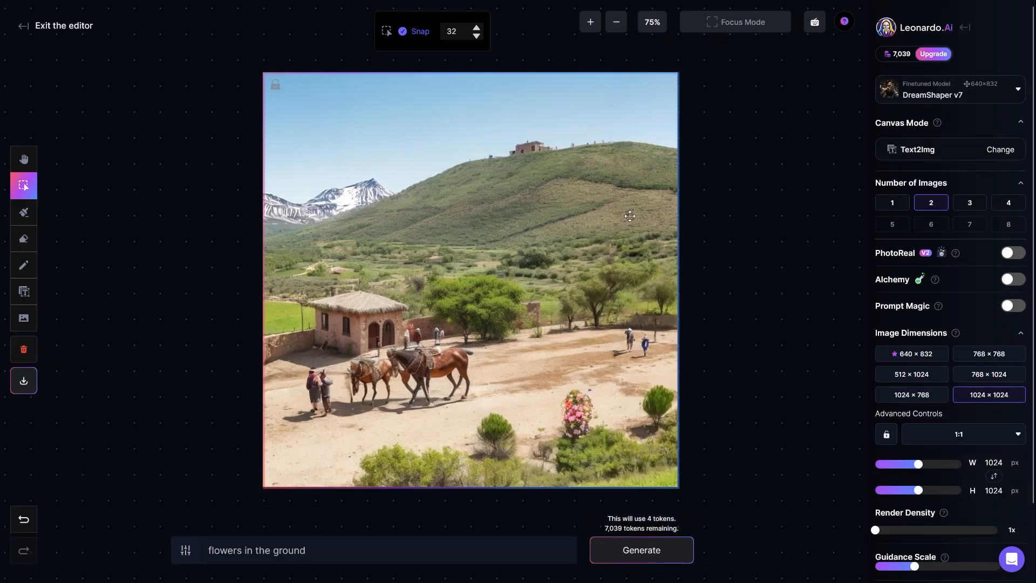
# Set the canvas mode back to Inpaint / Outpaint and look over the mode choices again
pyautogui.click(882, 153)
pyautogui.click(472, 308)
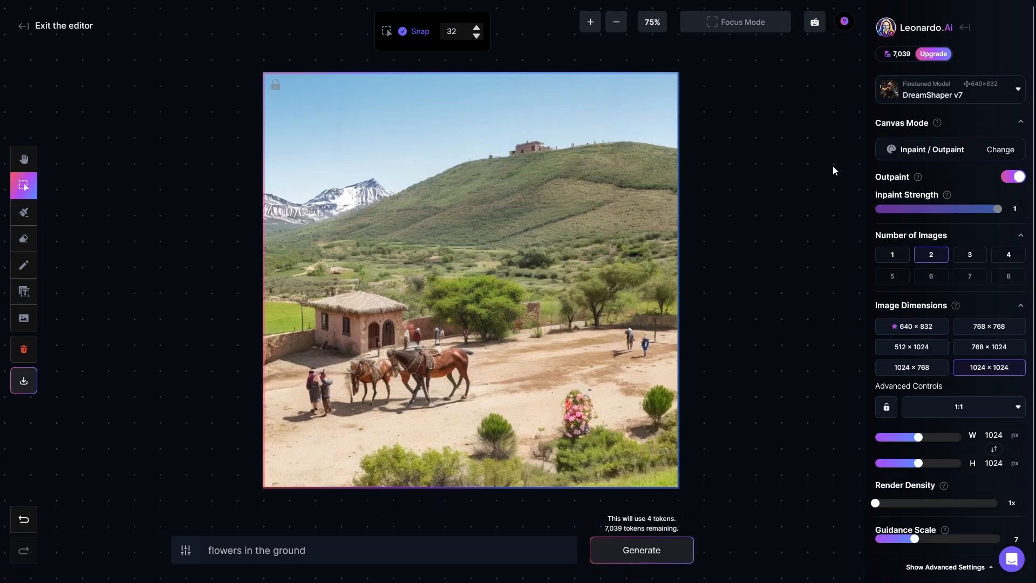
pyautogui.click(913, 151)
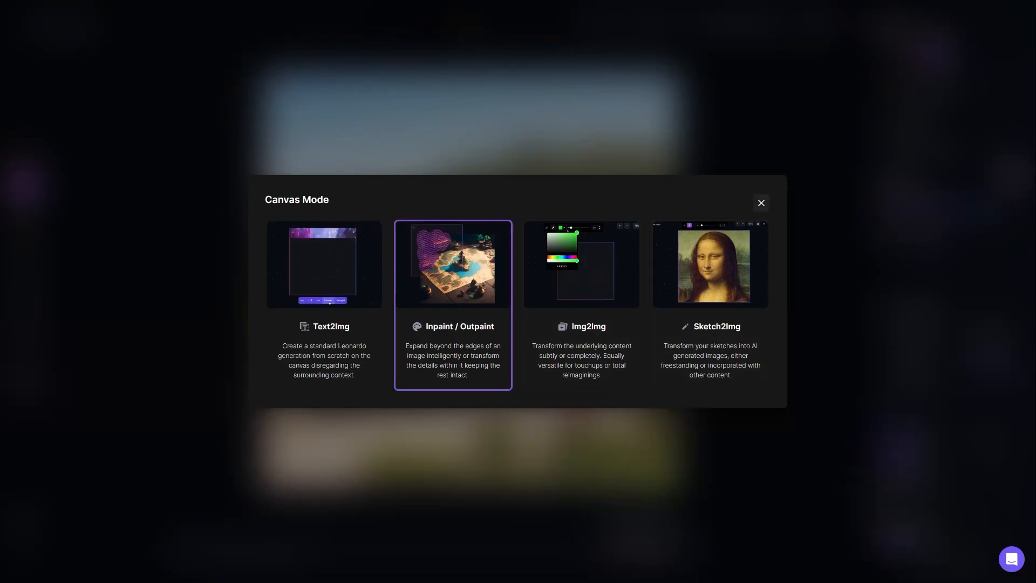
pyautogui.click(762, 202)
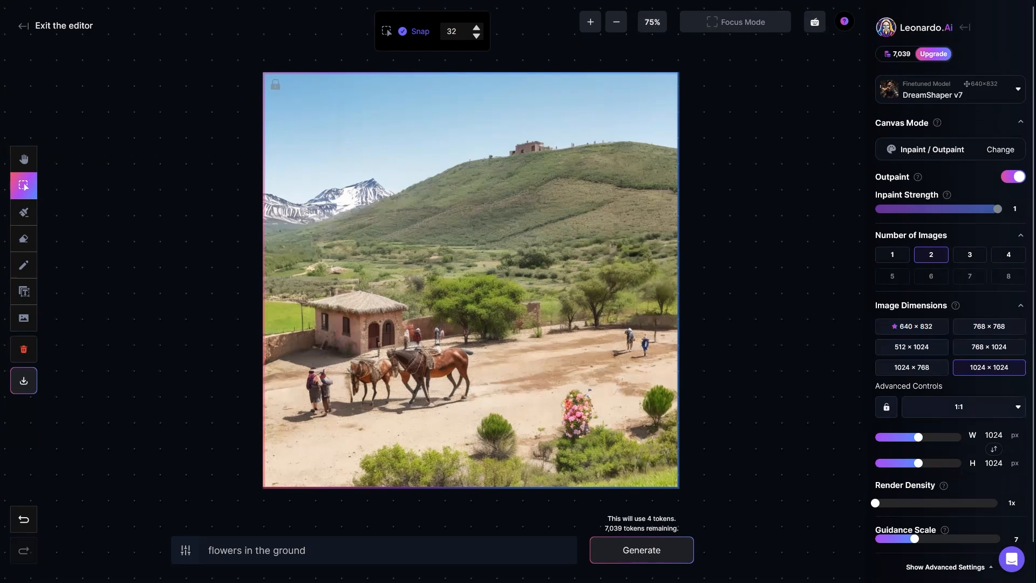
# Read the Outpaint description, try its toggle off and back on, and collapse and re-expand the Image Dimensions section
pyautogui.moveTo(918, 177)
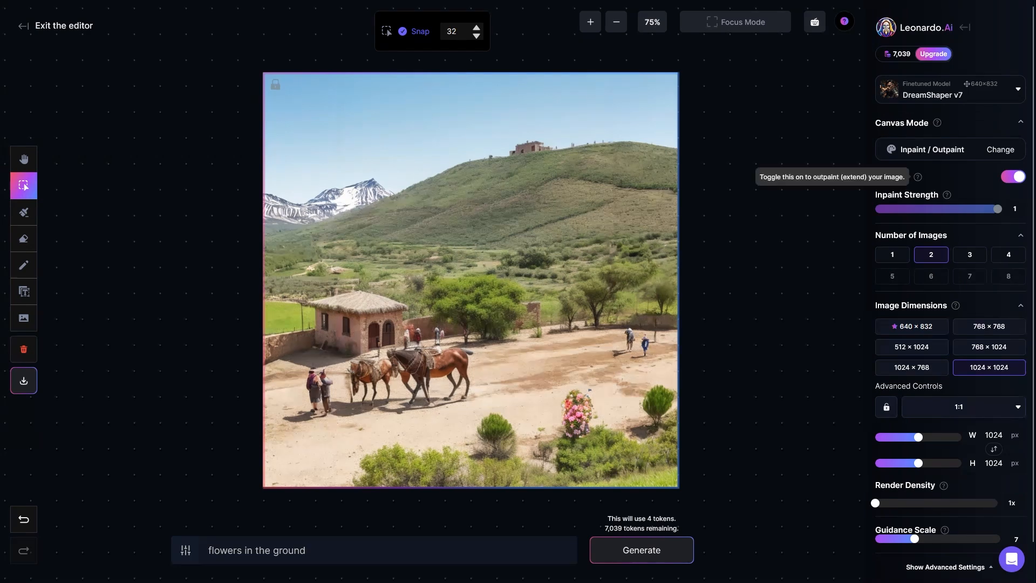
pyautogui.click(1011, 179)
pyautogui.click(1011, 179)
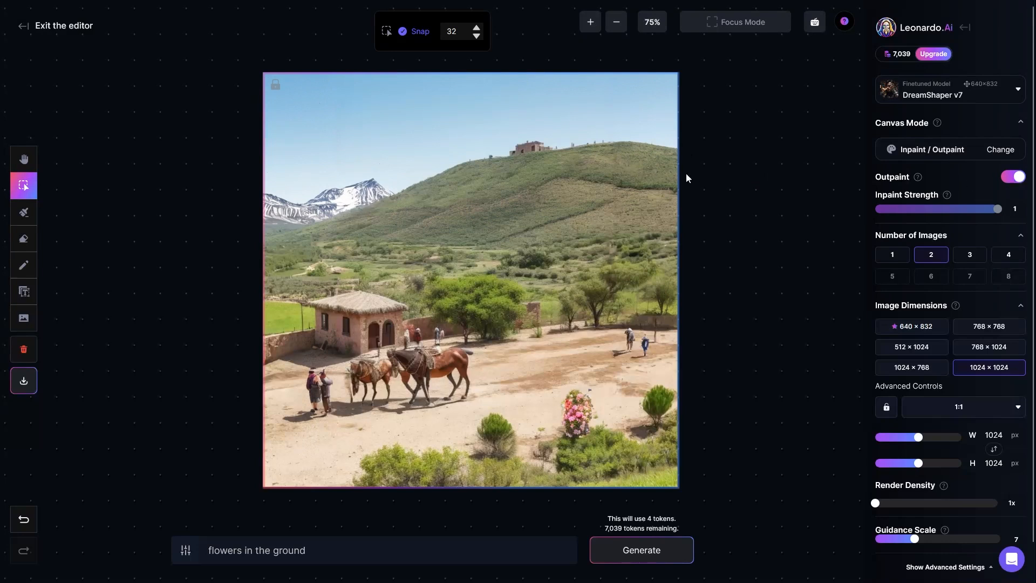
pyautogui.click(1007, 179)
pyautogui.scroll(-1, 950, 332)
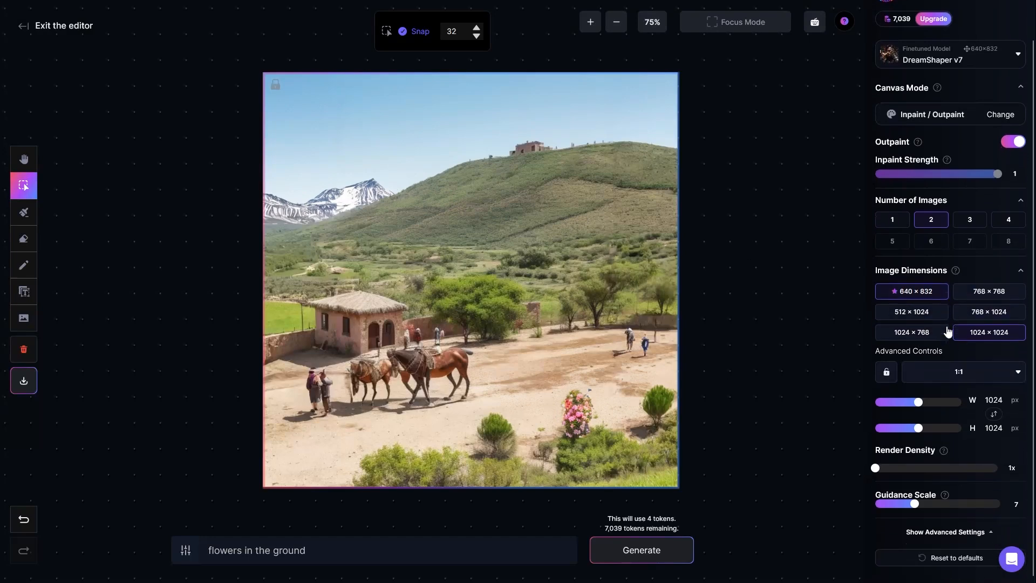
pyautogui.click(1019, 271)
pyautogui.click(1021, 306)
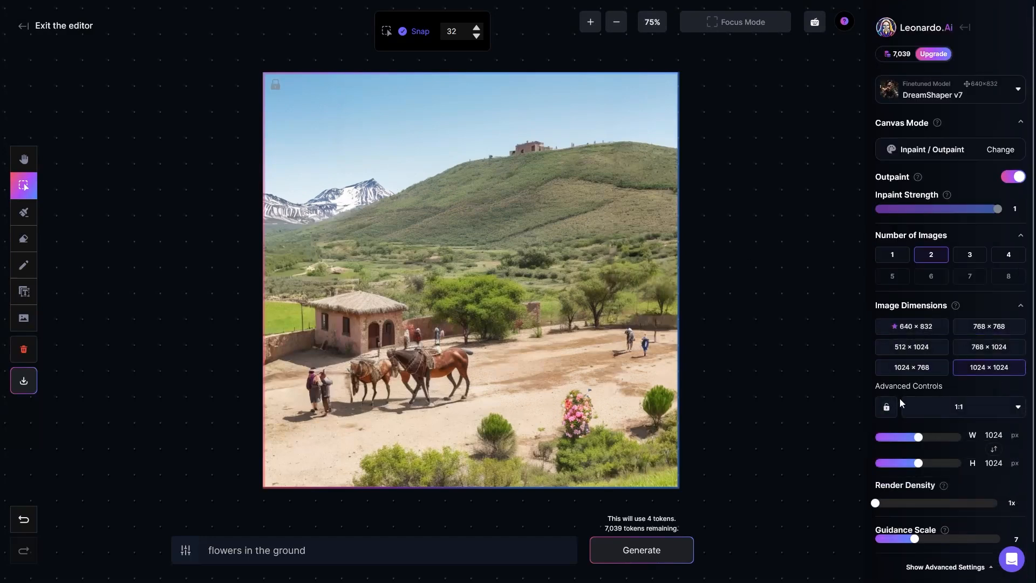
# Try the 16:9, 3:4 and 9:16 aspect ratios on the generation frame, and return it to 1:1
pyautogui.click(982, 409)
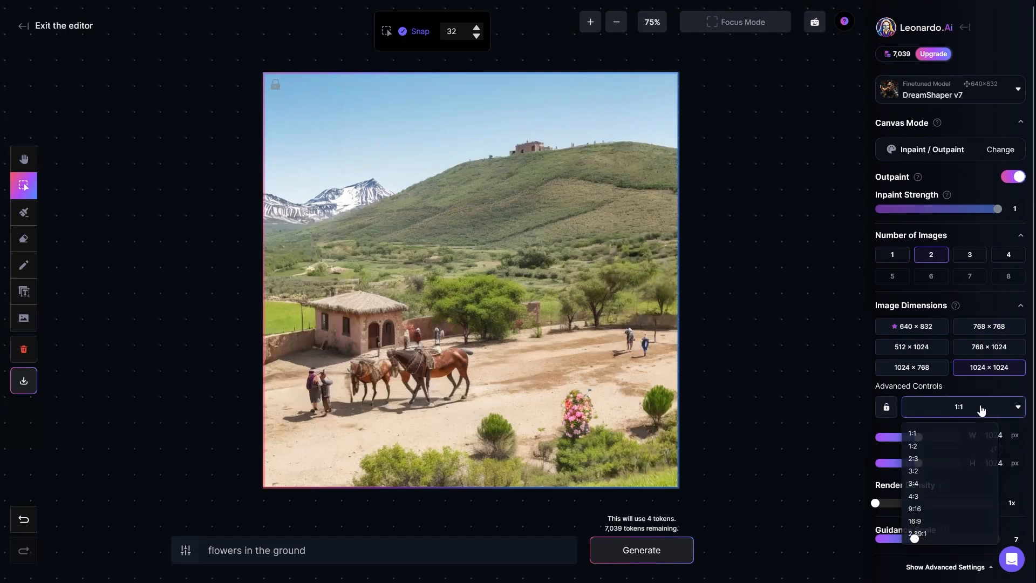
pyautogui.click(939, 526)
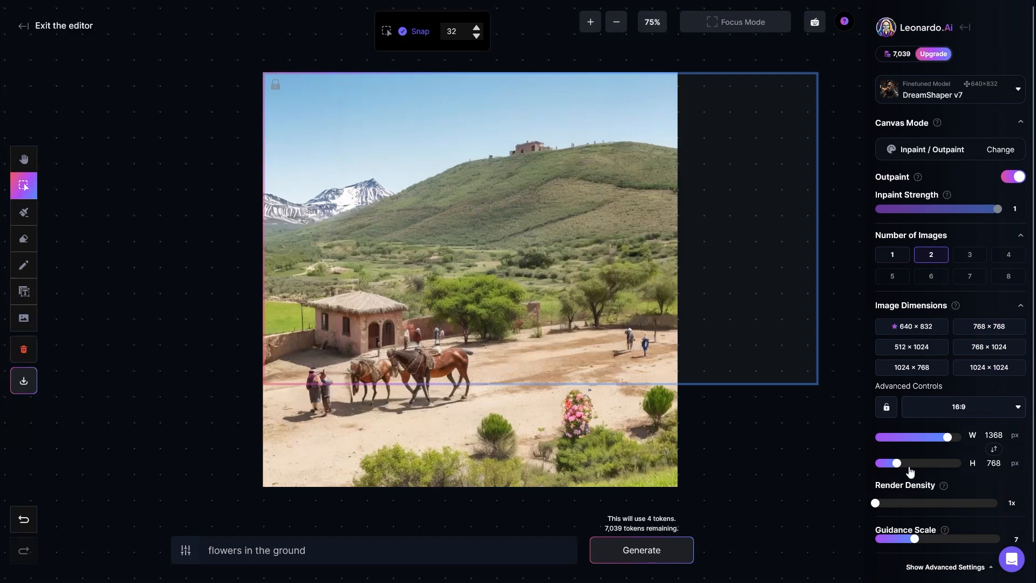
pyautogui.click(978, 413)
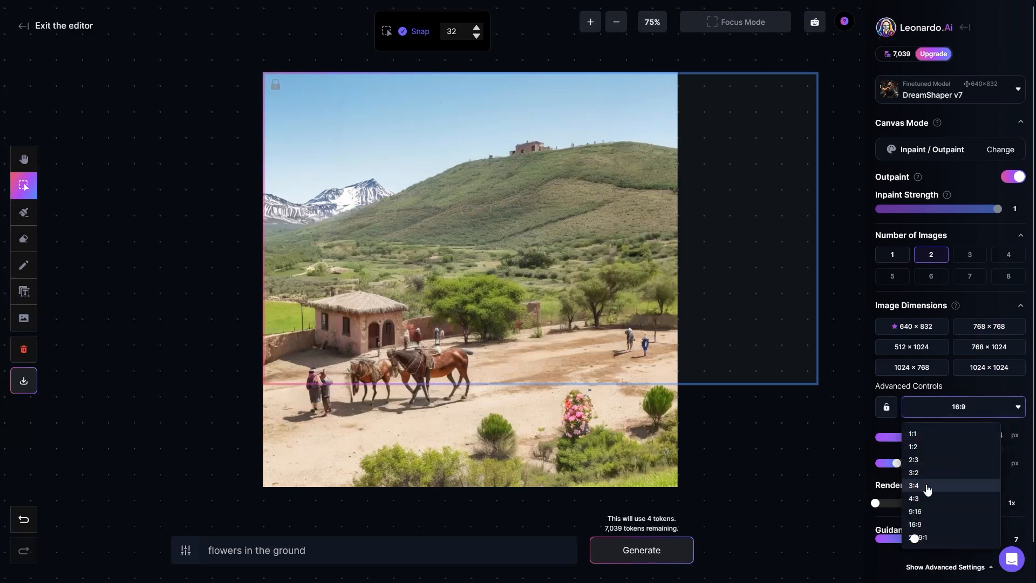
pyautogui.click(928, 488)
pyautogui.click(950, 409)
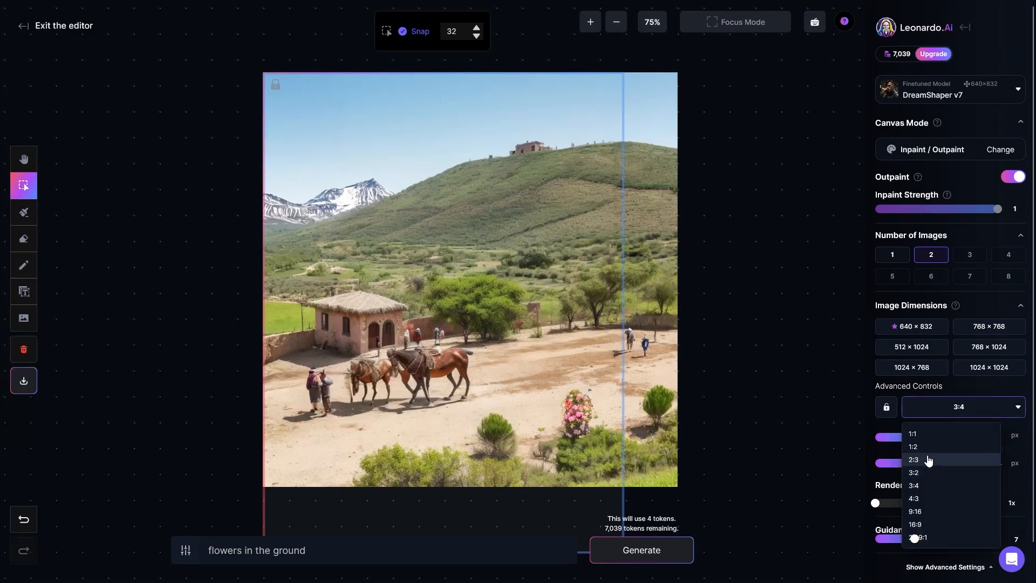
pyautogui.click(934, 485)
pyautogui.click(969, 410)
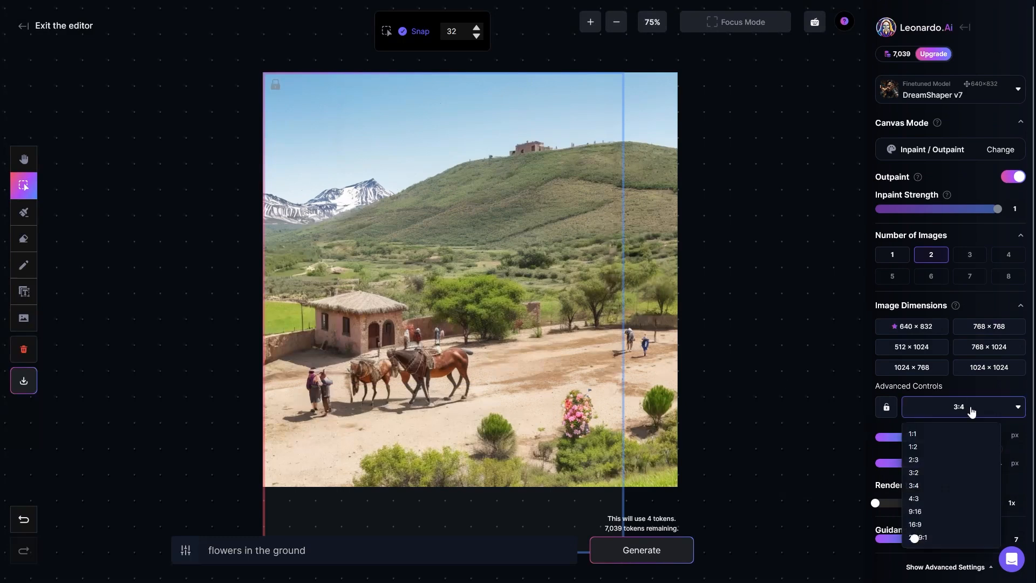
pyautogui.click(939, 517)
pyautogui.click(960, 409)
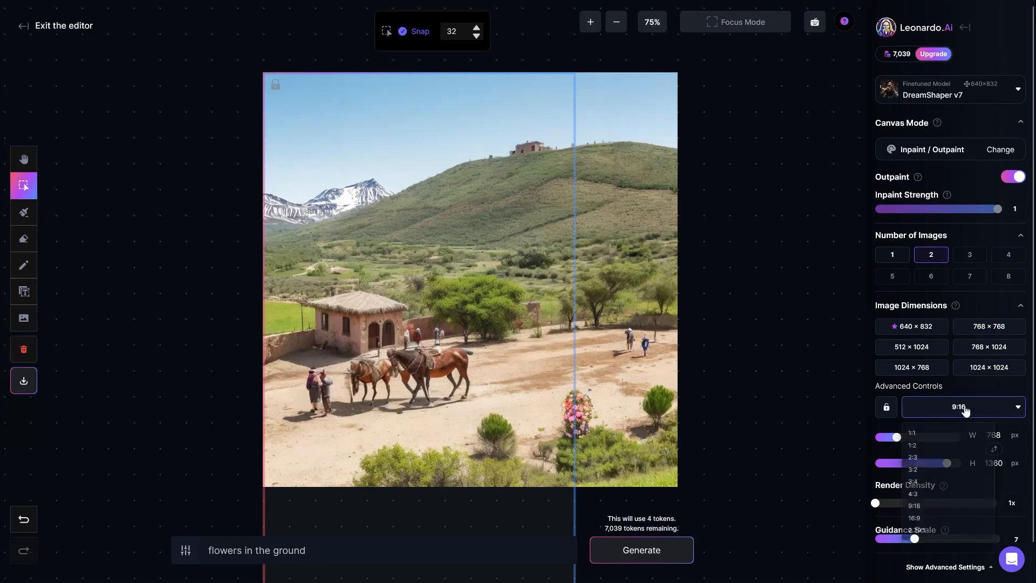
pyautogui.click(917, 434)
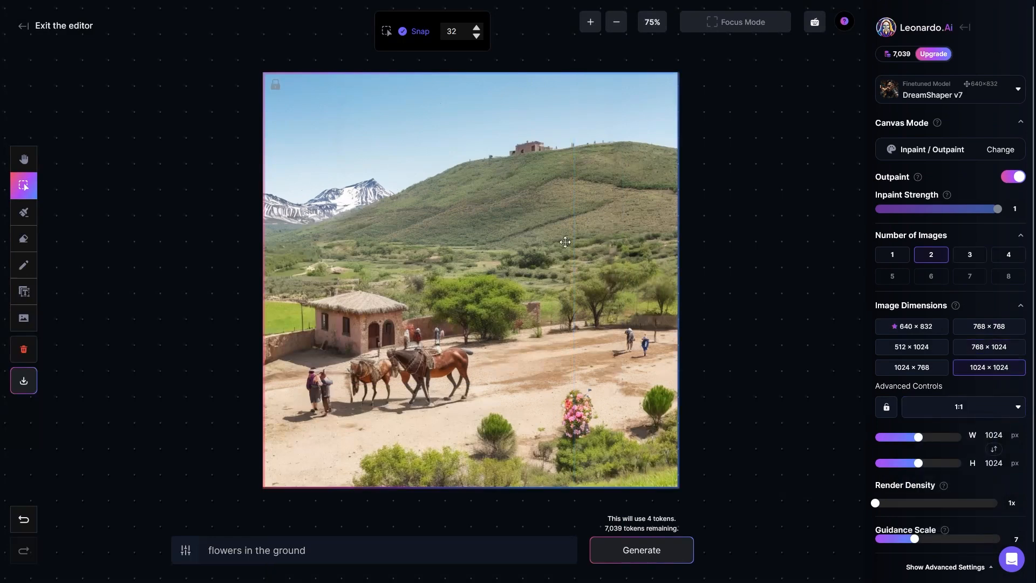
pyautogui.click(965, 413)
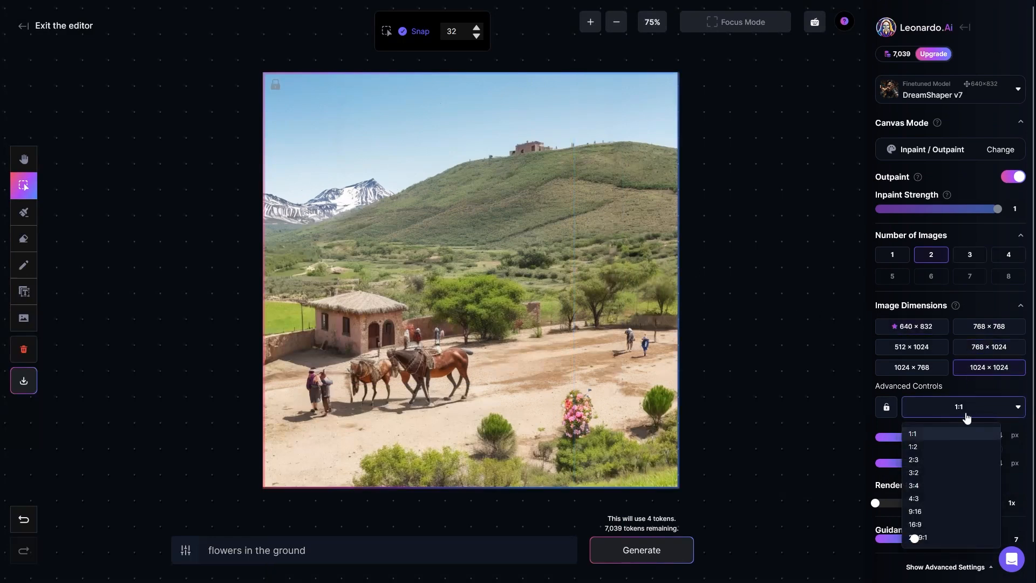
pyautogui.click(975, 409)
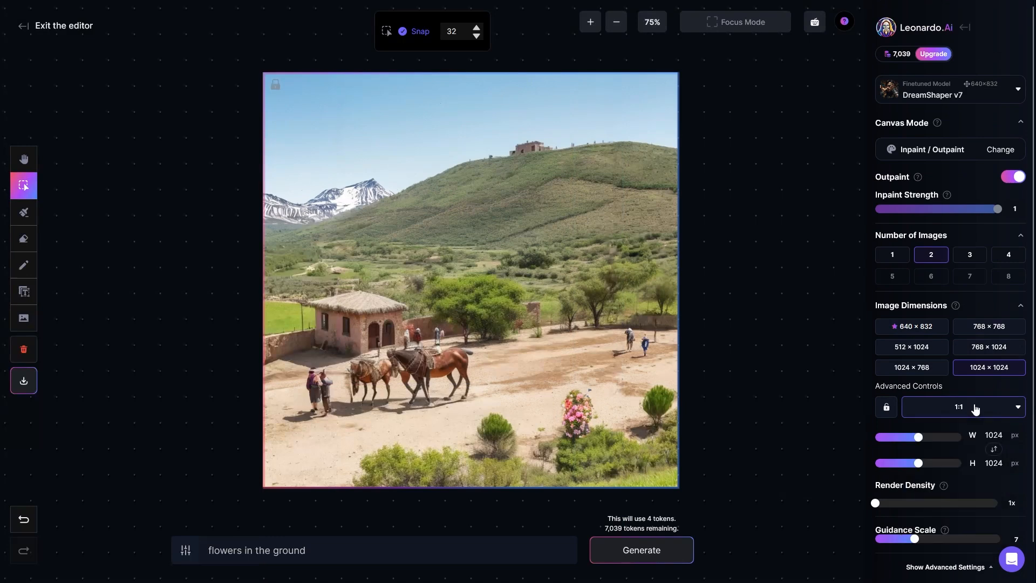
# Lock the 1:1 aspect ratio and test it by resizing the frame to 936 × 936 and back to 1024 × 1024
pyautogui.click(887, 408)
pyautogui.moveTo(919, 439)
pyautogui.mouseDown()
pyautogui.moveTo(958, 438)
pyautogui.moveTo(911, 438)
pyautogui.mouseUp()
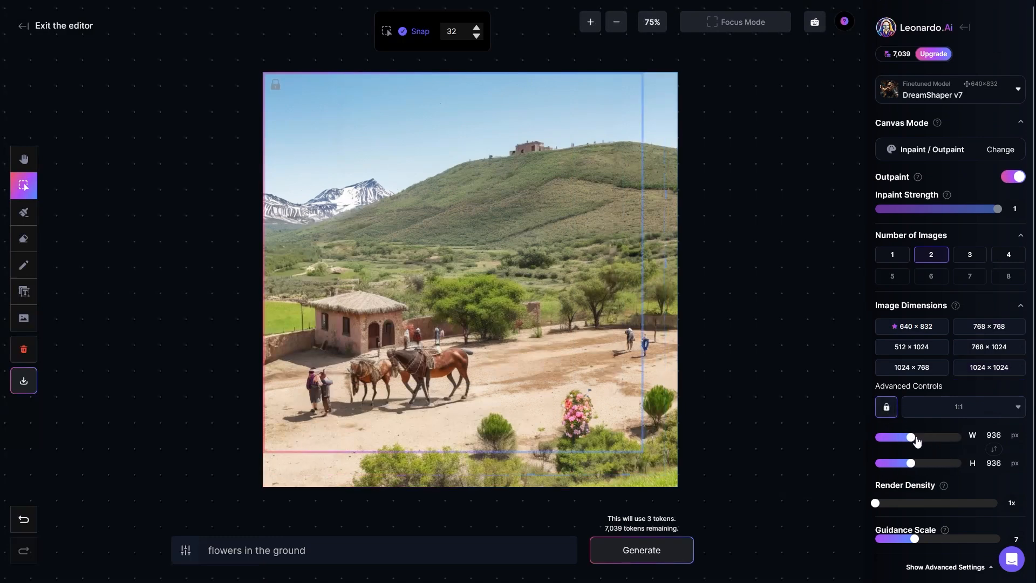
pyautogui.moveTo(911, 437)
pyautogui.mouseDown()
pyautogui.moveTo(887, 441)
pyautogui.moveTo(921, 442)
pyautogui.mouseUp()
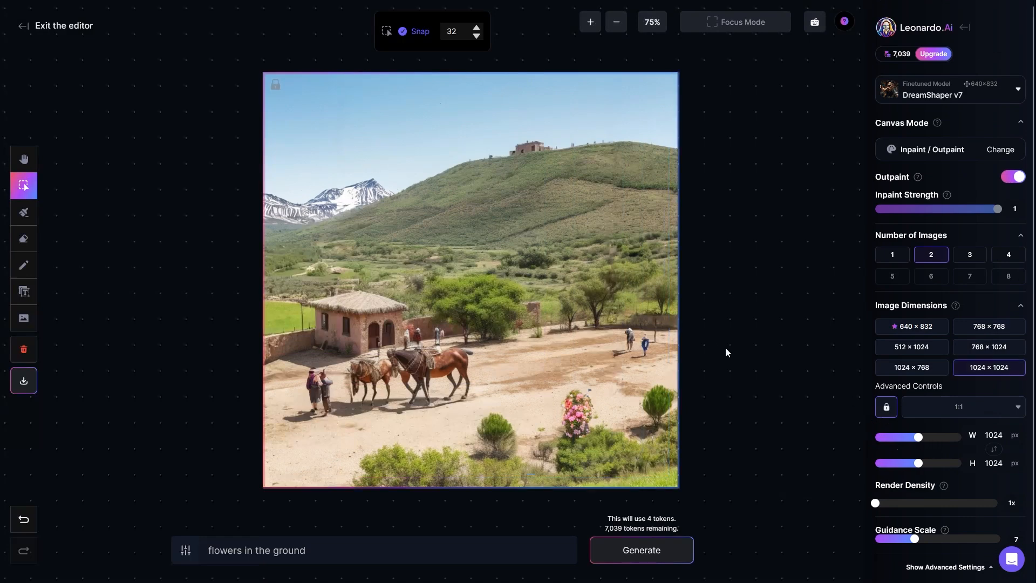
# Try a Render Density of 4x on the generation frame and return it to 1x
pyautogui.scroll(-1, 897, 458)
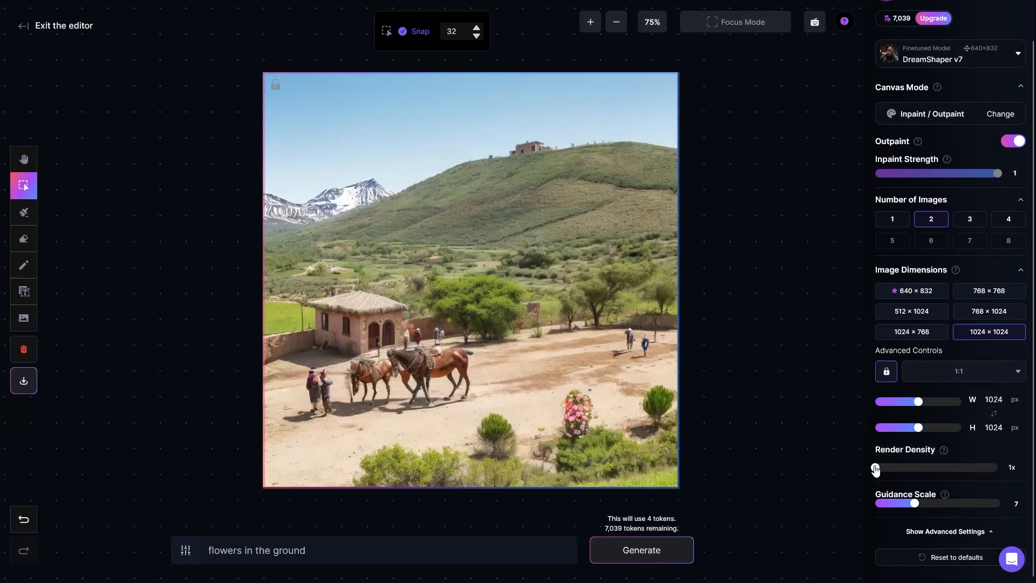
pyautogui.moveTo(876, 468); pyautogui.dragTo(1002, 469)
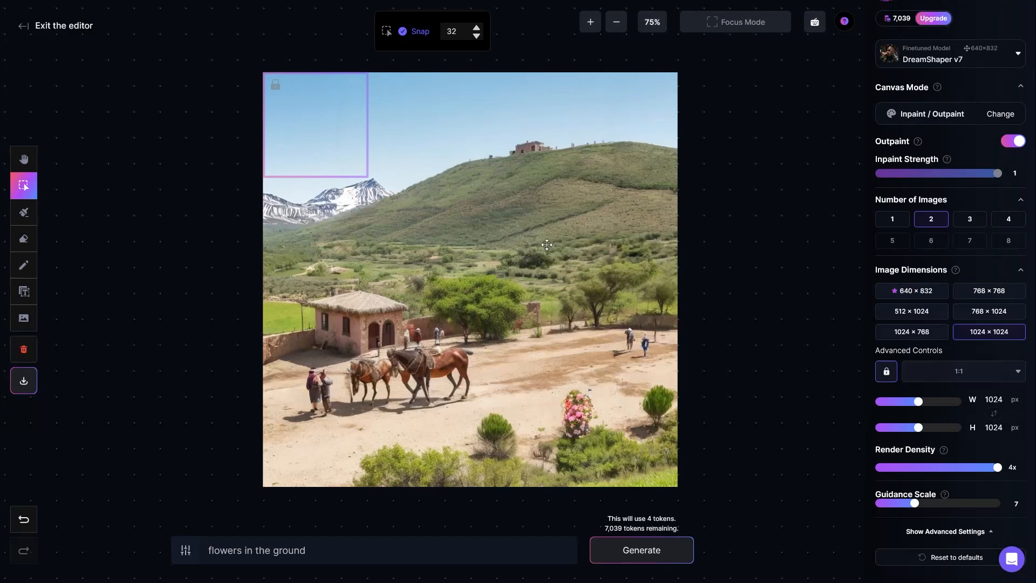
pyautogui.click(610, 378)
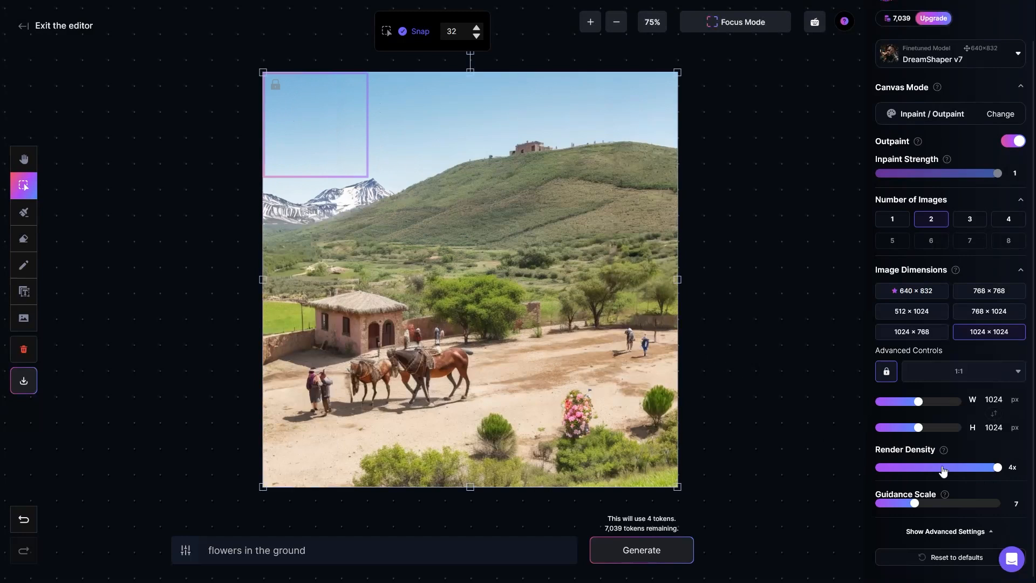
pyautogui.moveTo(998, 468); pyautogui.dragTo(882, 471)
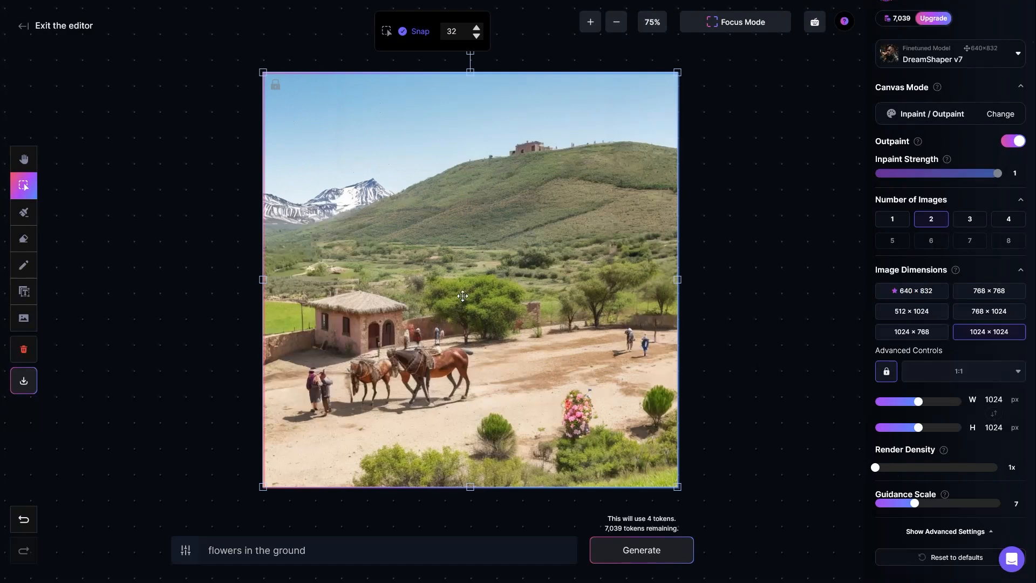
pyautogui.click(732, 276)
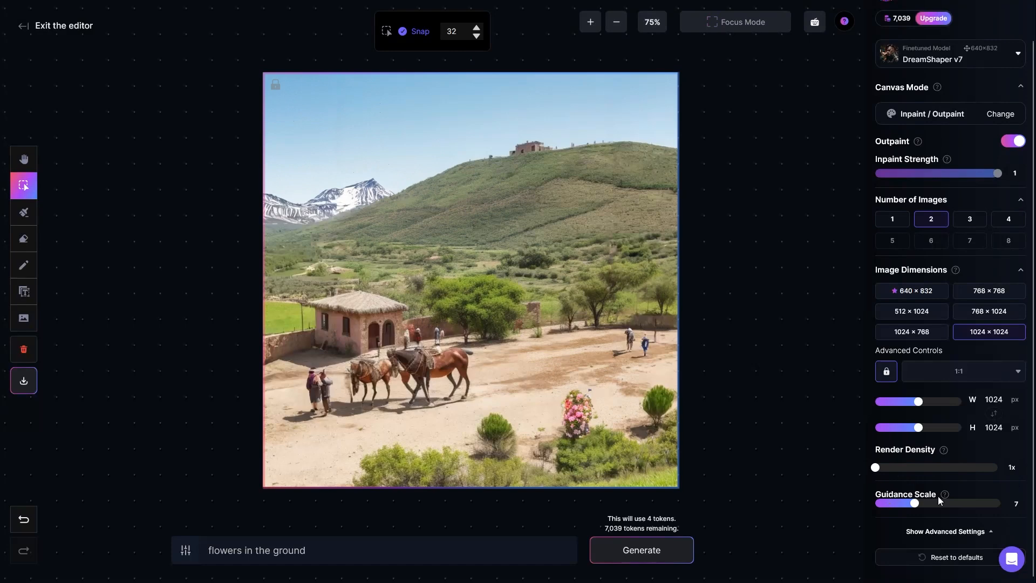
# Examine the Guidance Scale setting and its description, along with the prompt text it applies to
pyautogui.moveTo(945, 497)
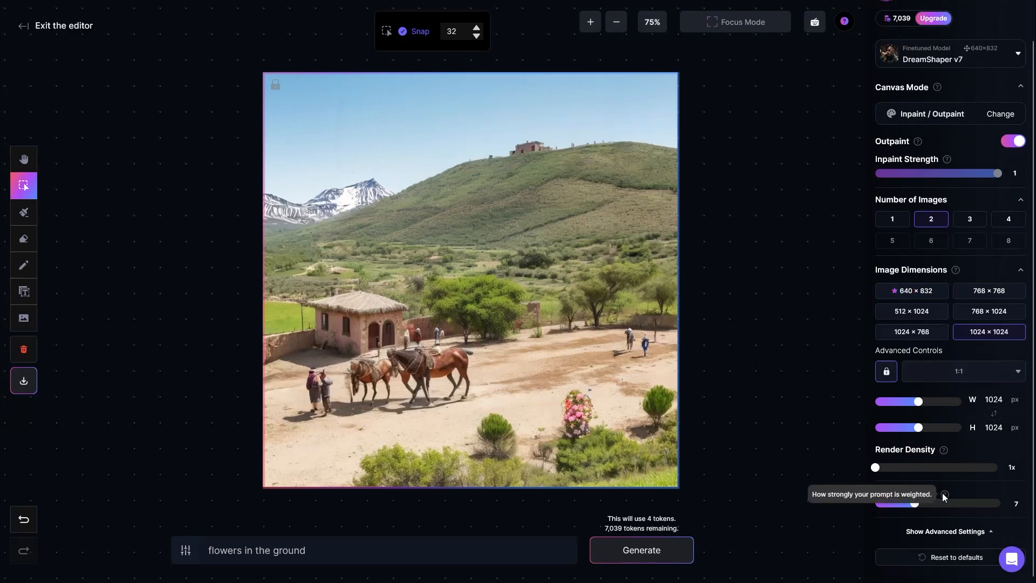
pyautogui.moveTo(916, 507)
pyautogui.mouseDown()
pyautogui.moveTo(960, 496)
pyautogui.moveTo(927, 509)
pyautogui.mouseUp()
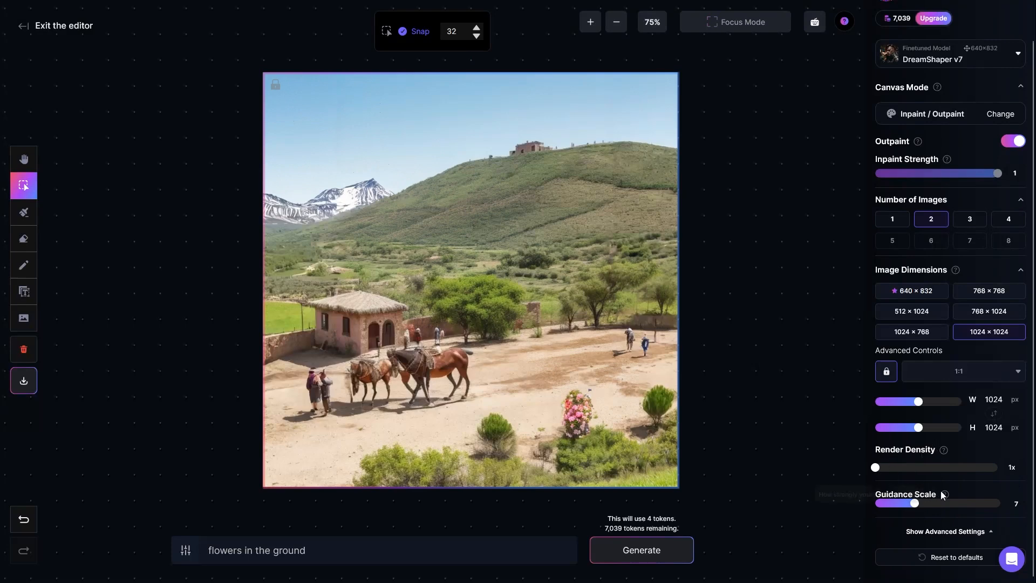
pyautogui.moveTo(329, 547); pyautogui.dragTo(198, 546)
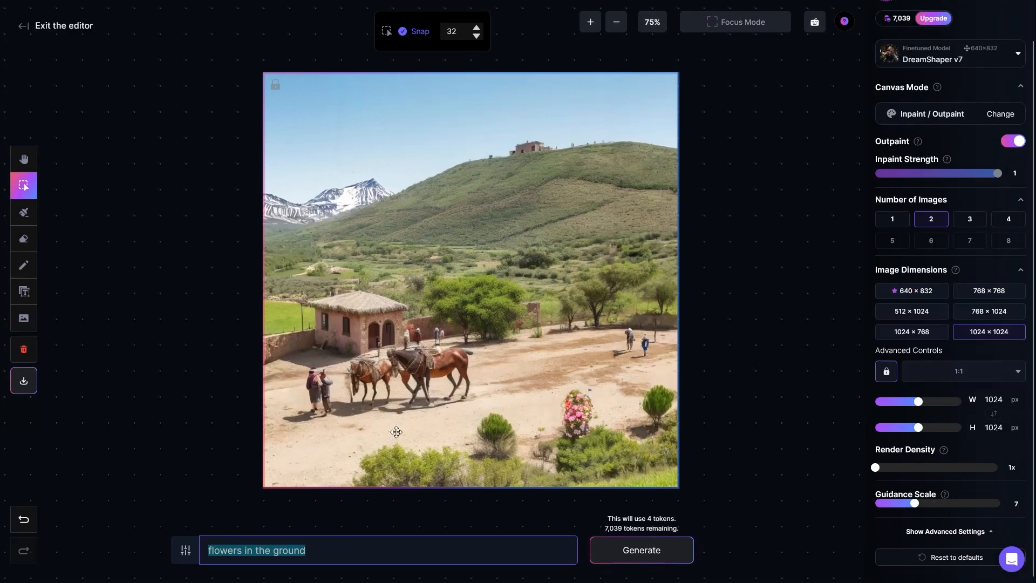
pyautogui.click(723, 315)
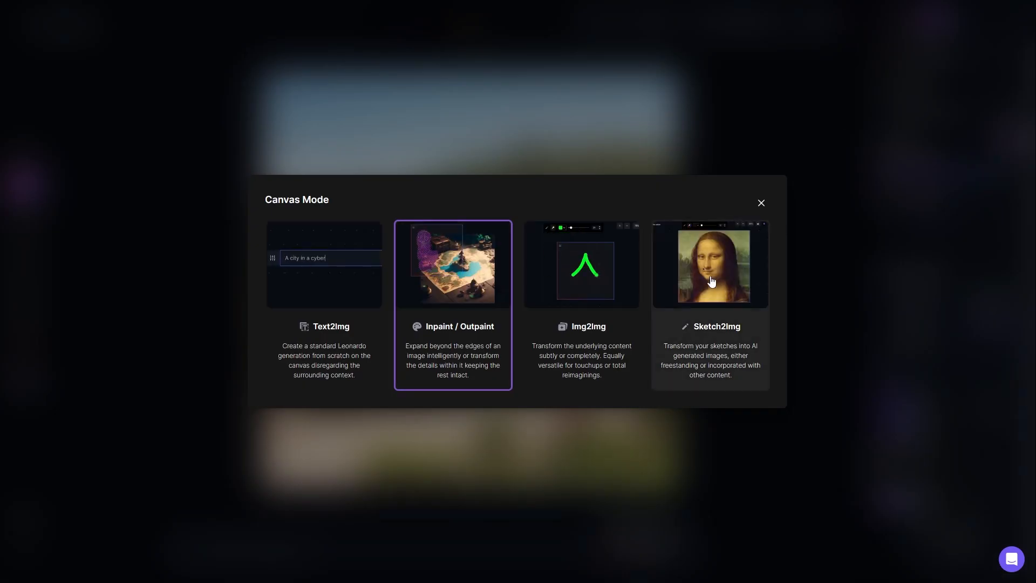
# Try the Sketch2Img canvas mode and its masking options, and return to Inpaint / Outpaint
pyautogui.click(708, 291)
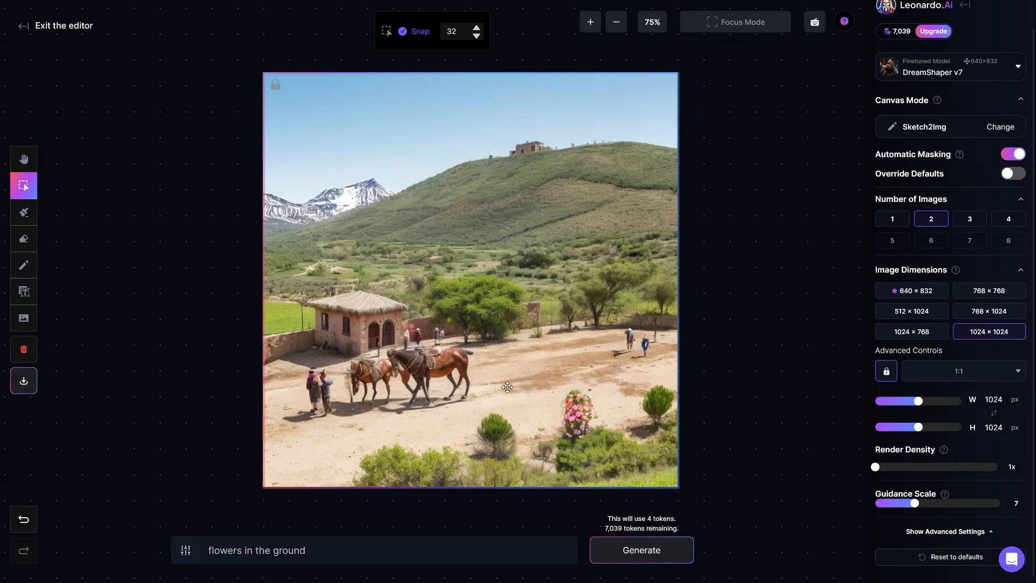
pyautogui.click(951, 127)
pyautogui.click(450, 299)
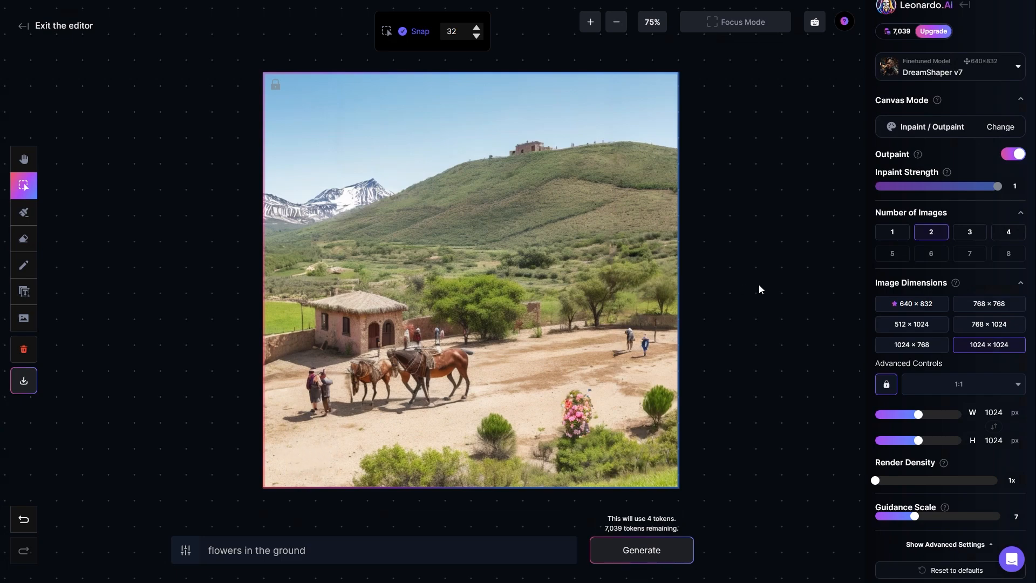
# Switch the canvas mode to Sketch2Img and set the sketch brush size to 22
pyautogui.click(966, 127)
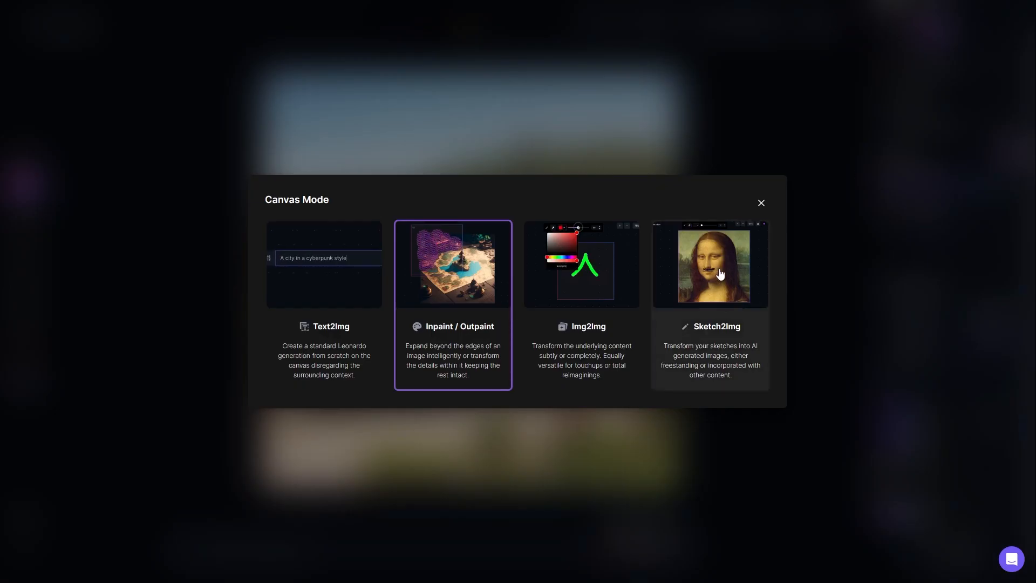
pyautogui.click(716, 280)
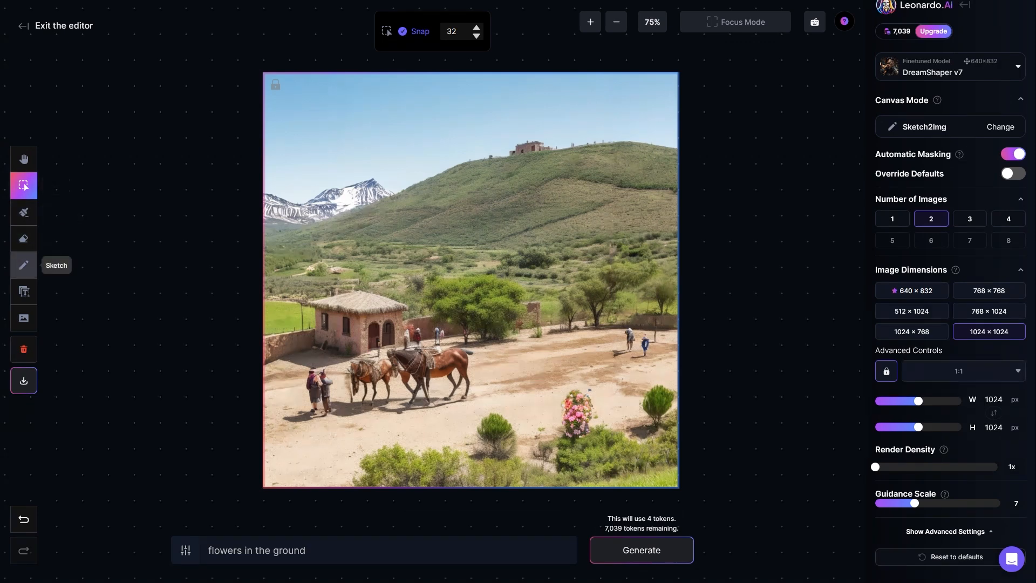
pyautogui.click(23, 265)
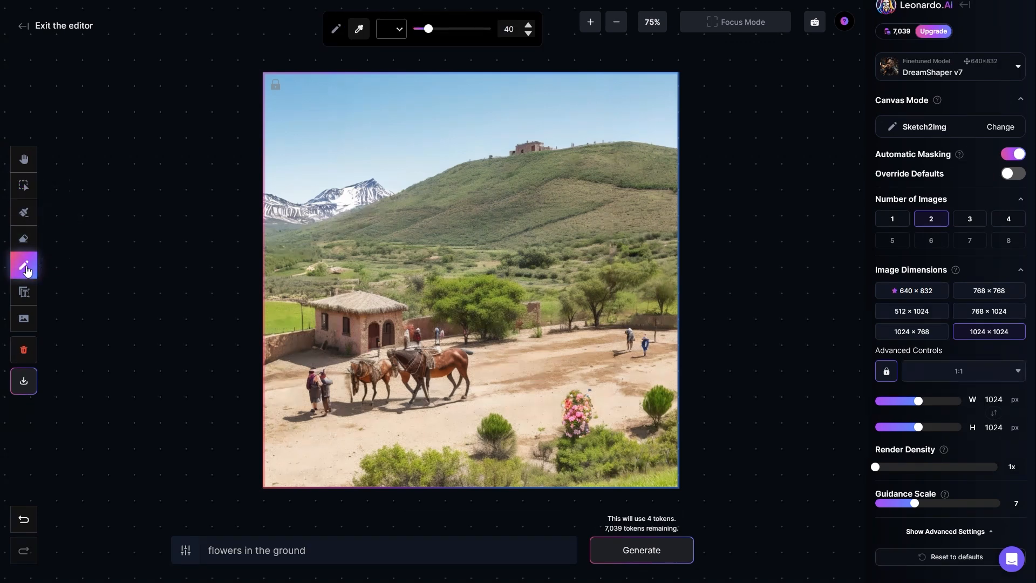
pyautogui.moveTo(429, 33); pyautogui.dragTo(426, 34)
# Sample brown from the wall beside the hut and sketch a filled rock shape on the lower-left sandy ground
pyautogui.click(389, 25)
pyautogui.click(392, 31)
pyautogui.click(393, 32)
pyautogui.click(359, 28)
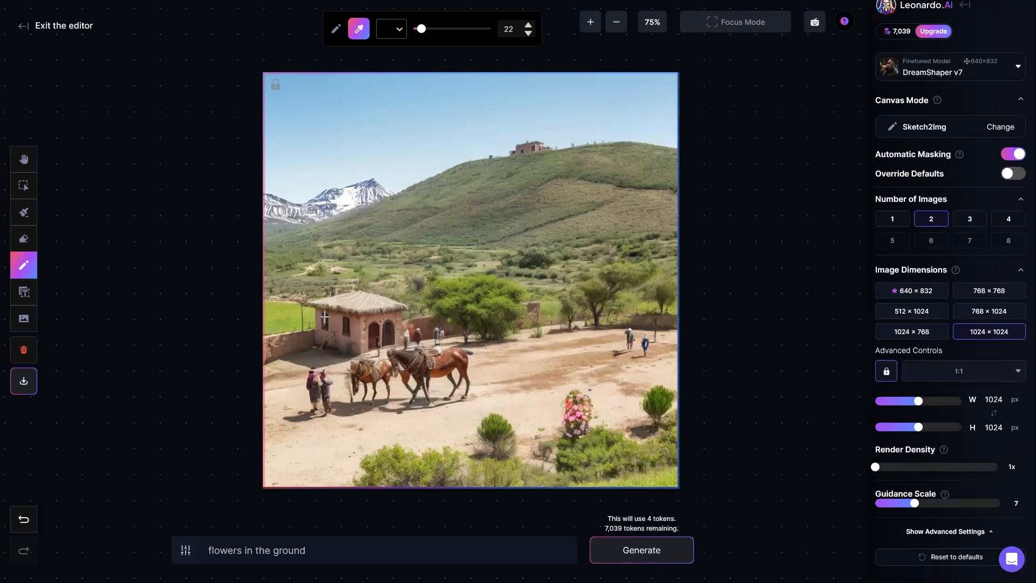
pyautogui.click(286, 341)
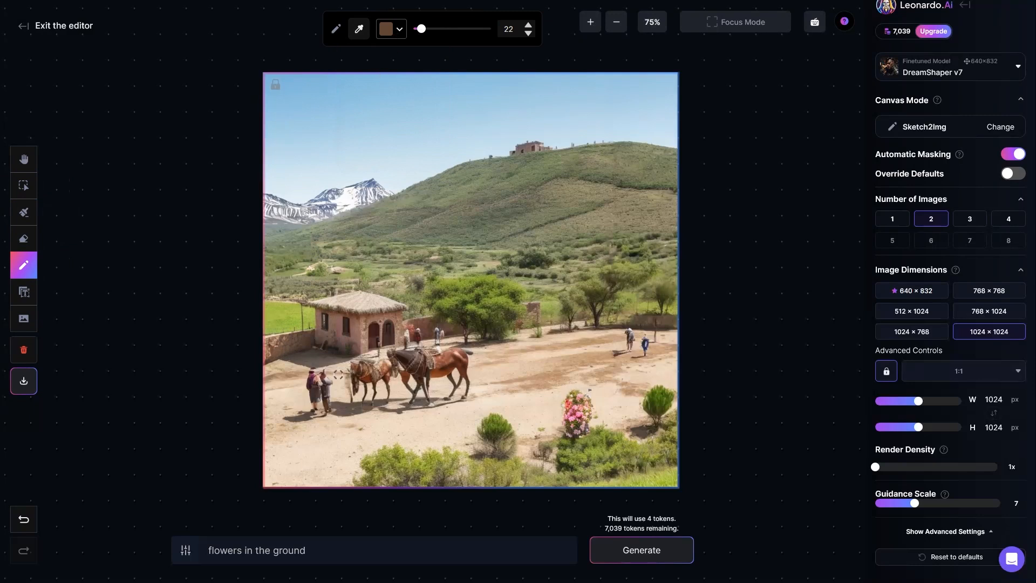
pyautogui.moveTo(325, 446)
pyautogui.mouseDown()
pyautogui.moveTo(308, 429)
pyautogui.moveTo(286, 450)
pyautogui.moveTo(298, 466)
pyautogui.moveTo(326, 462)
pyautogui.moveTo(309, 435)
pyautogui.moveTo(296, 460)
pyautogui.moveTo(327, 457)
pyautogui.mouseUp()
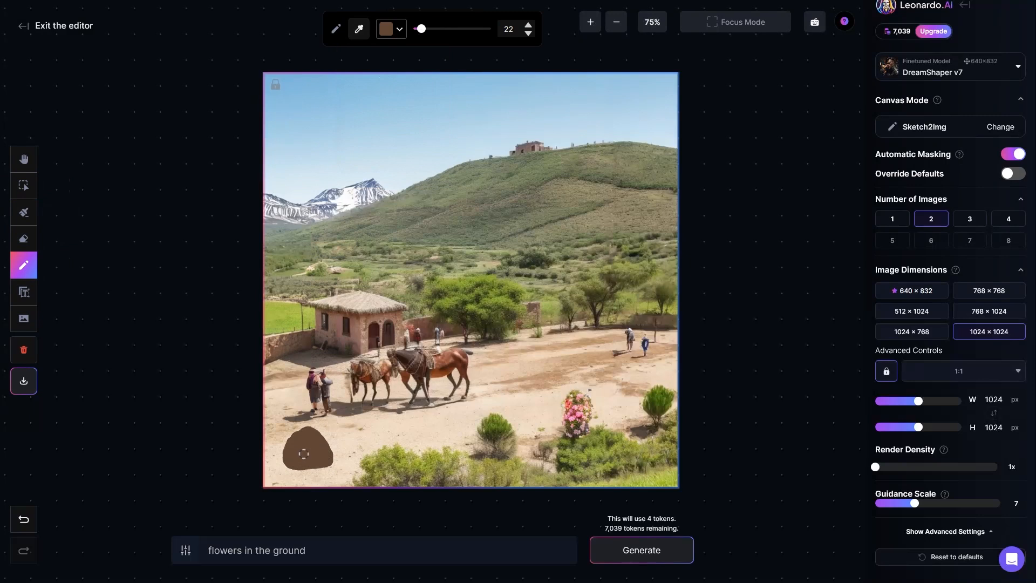
# Replace the prompt with "big rock" and generate images from the sketch
pyautogui.moveTo(335, 550); pyautogui.dragTo(184, 550)
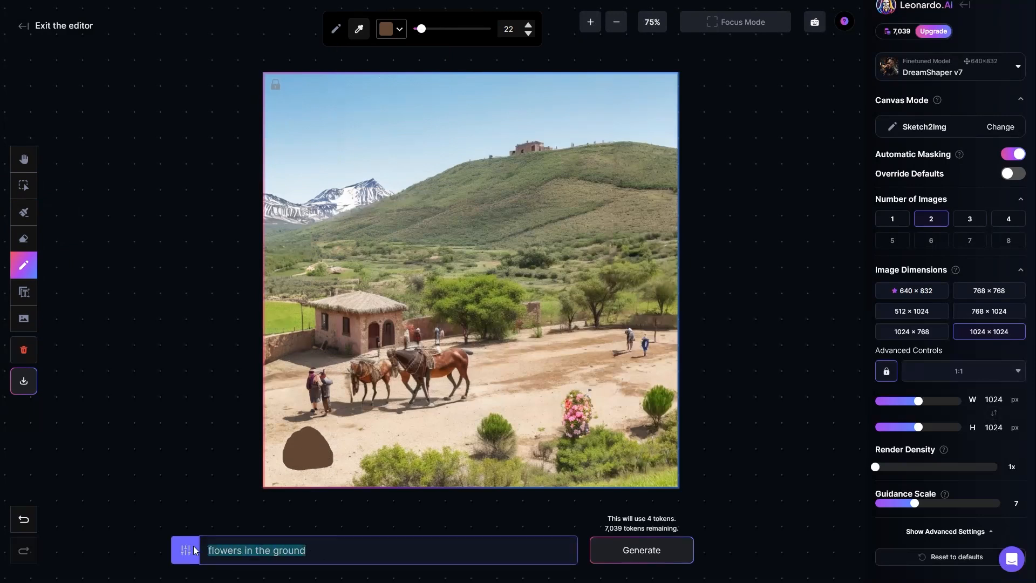
pyautogui.write('bi')
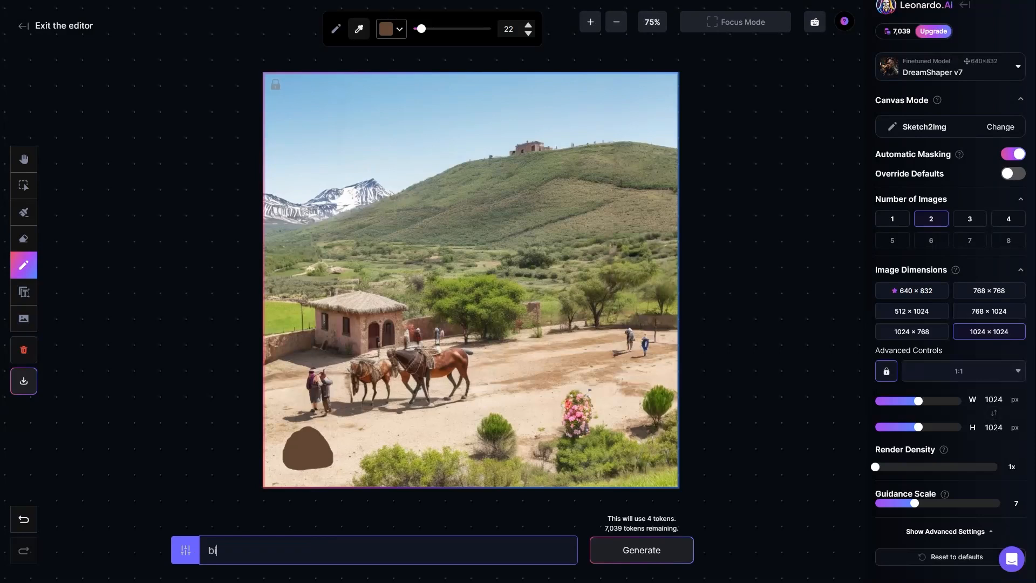
pyautogui.write('g rock')
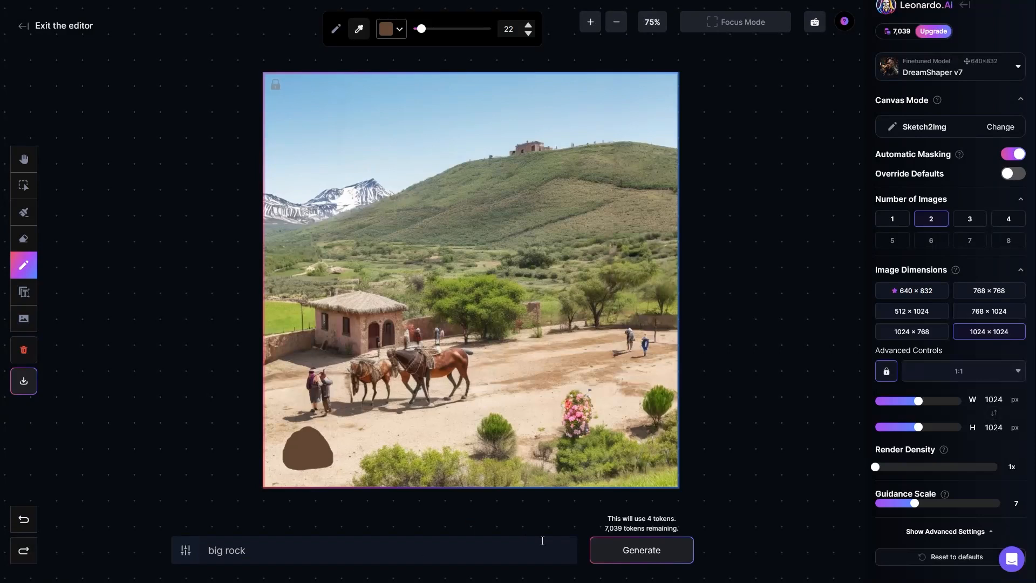
pyautogui.click(641, 550)
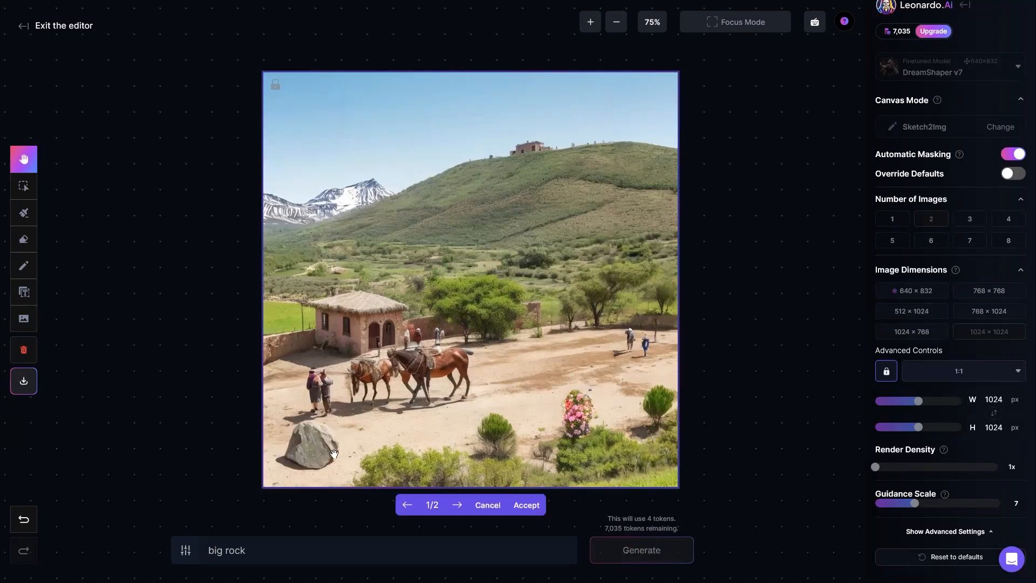
# Compare the two generated rock variations and accept the second one, the brown rock
pyautogui.click(457, 505)
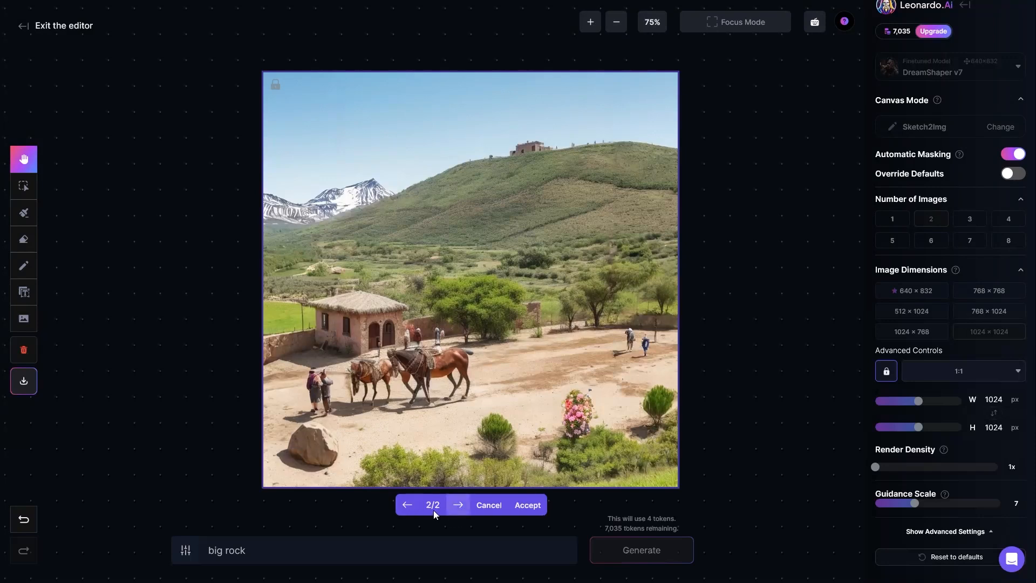
pyautogui.click(407, 504)
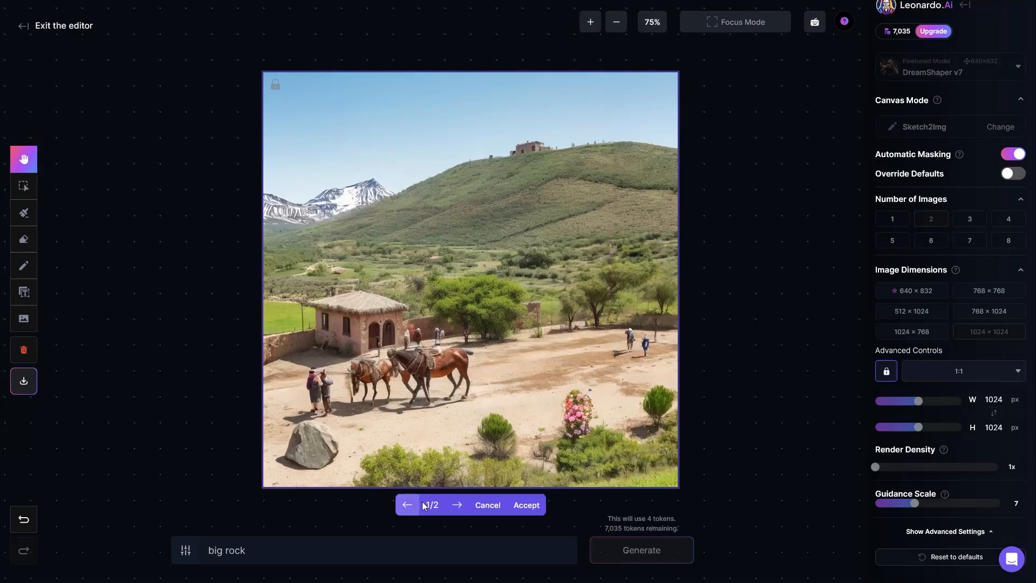
pyautogui.click(458, 505)
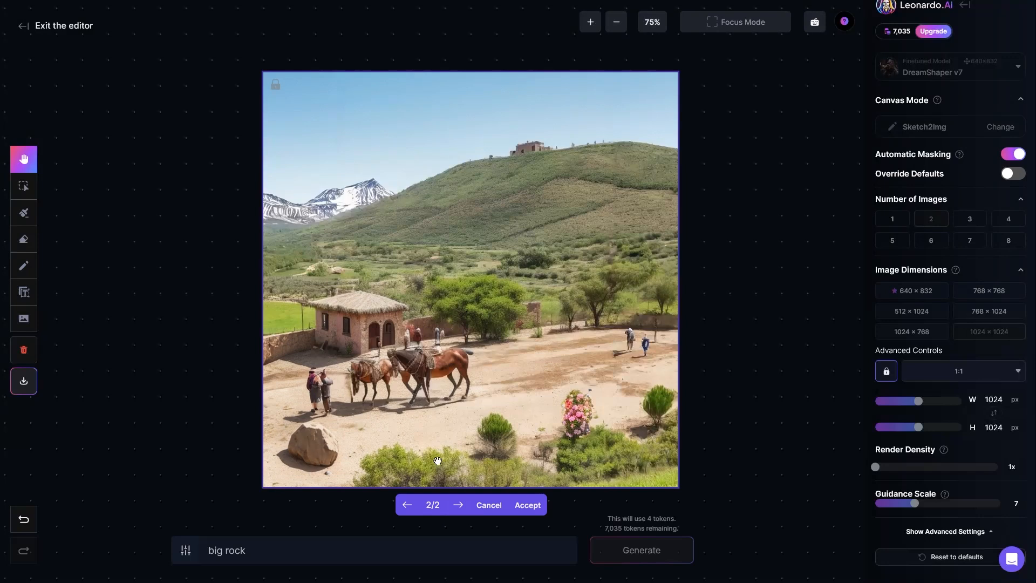
pyautogui.click(526, 505)
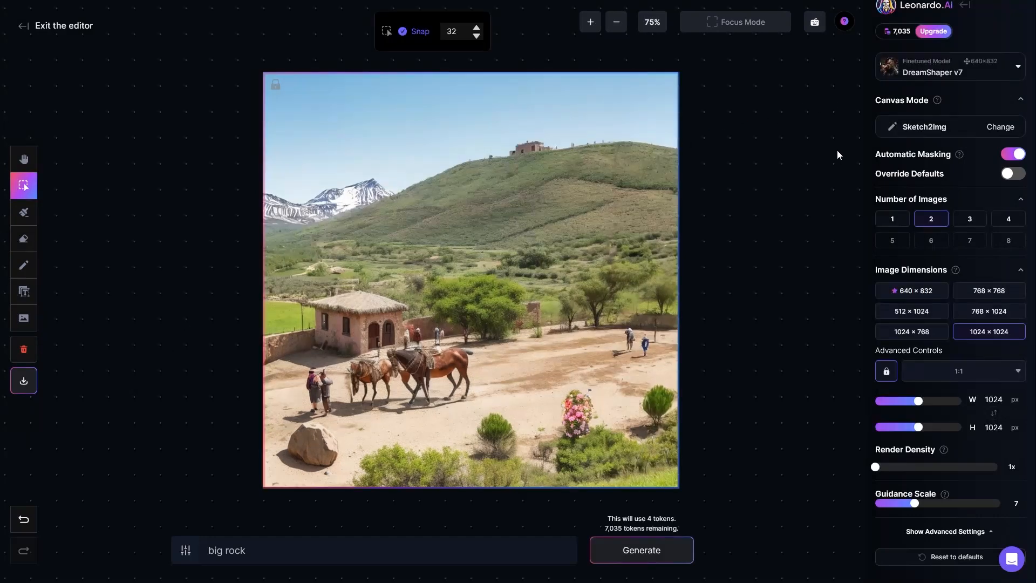
# Leave the Sketch2Img canvas mode selected and clear the whole landscape from the canvas
pyautogui.click(916, 122)
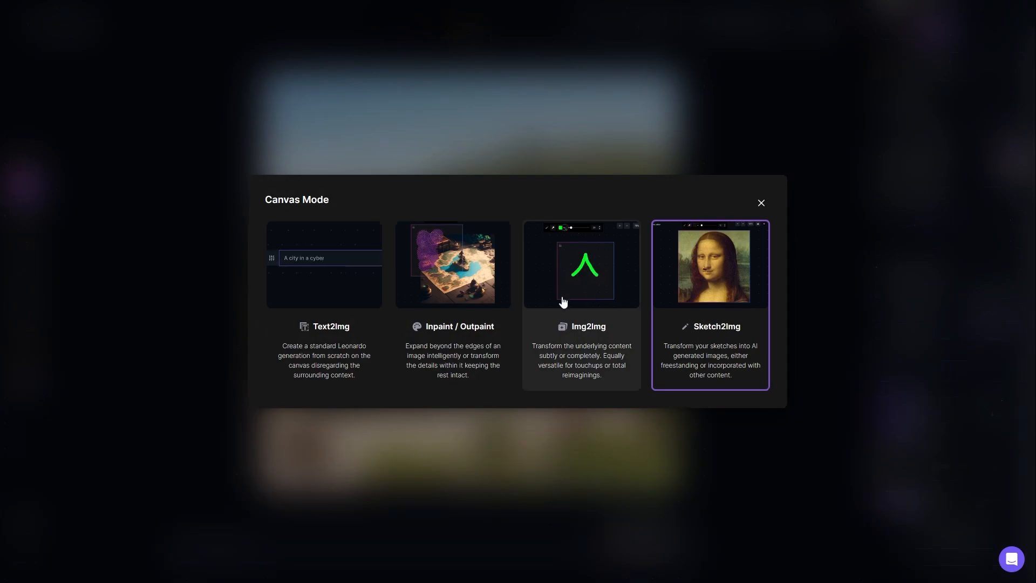
pyautogui.click(761, 202)
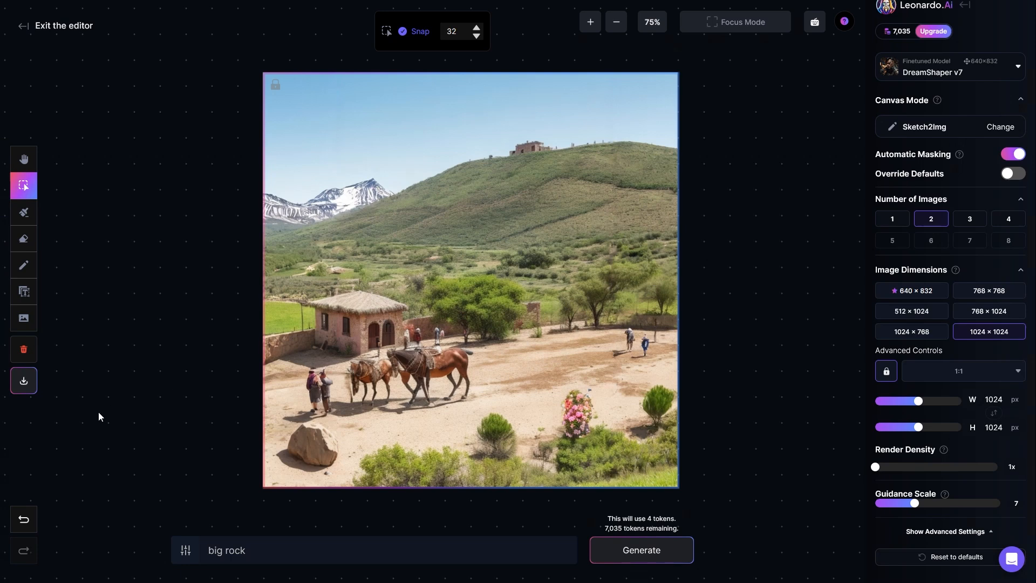
pyautogui.click(24, 382)
pyautogui.click(25, 351)
pyautogui.click(588, 358)
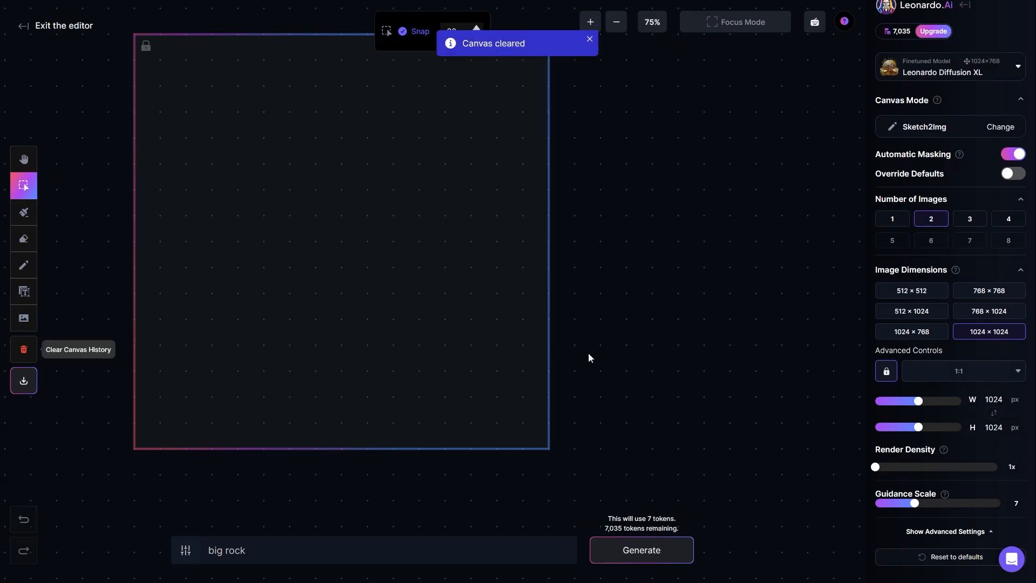
# Switch the canvas mode to Img2Img for the empty generation frame
pyautogui.moveTo(582, 243); pyautogui.dragTo(663, 296)
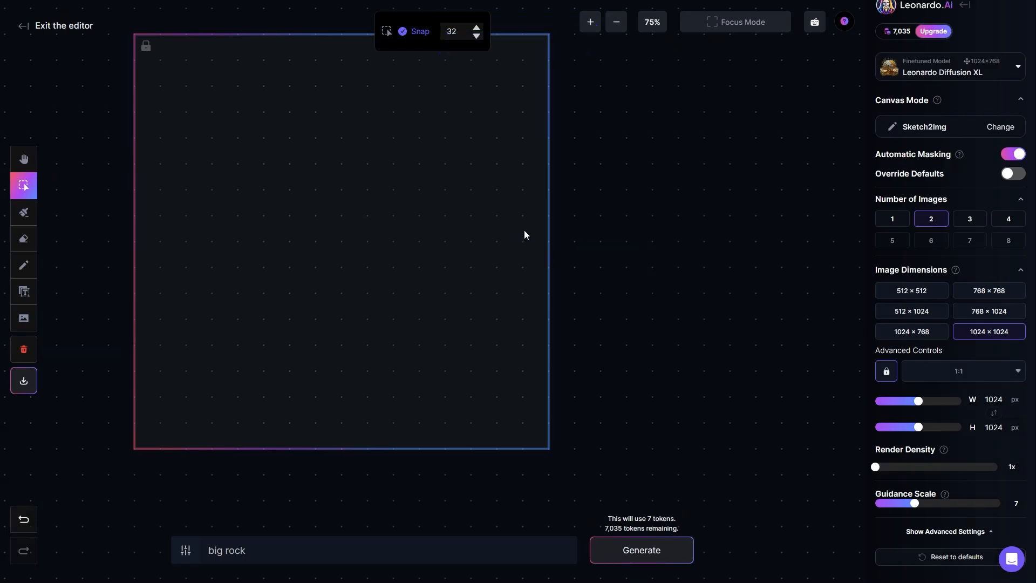
pyautogui.click(25, 160)
pyautogui.moveTo(79, 196); pyautogui.dragTo(214, 226)
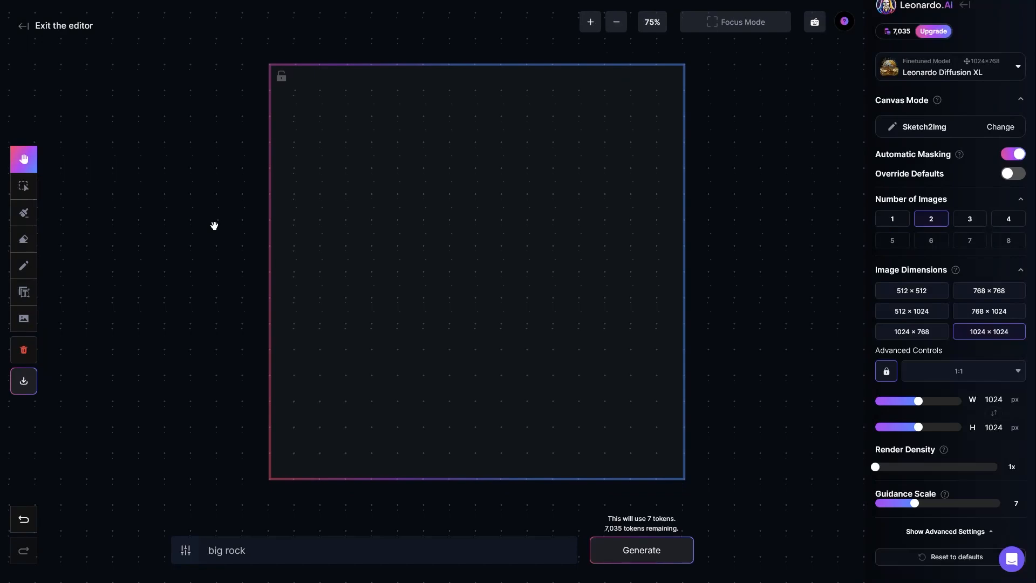
pyautogui.moveTo(215, 226); pyautogui.dragTo(211, 235)
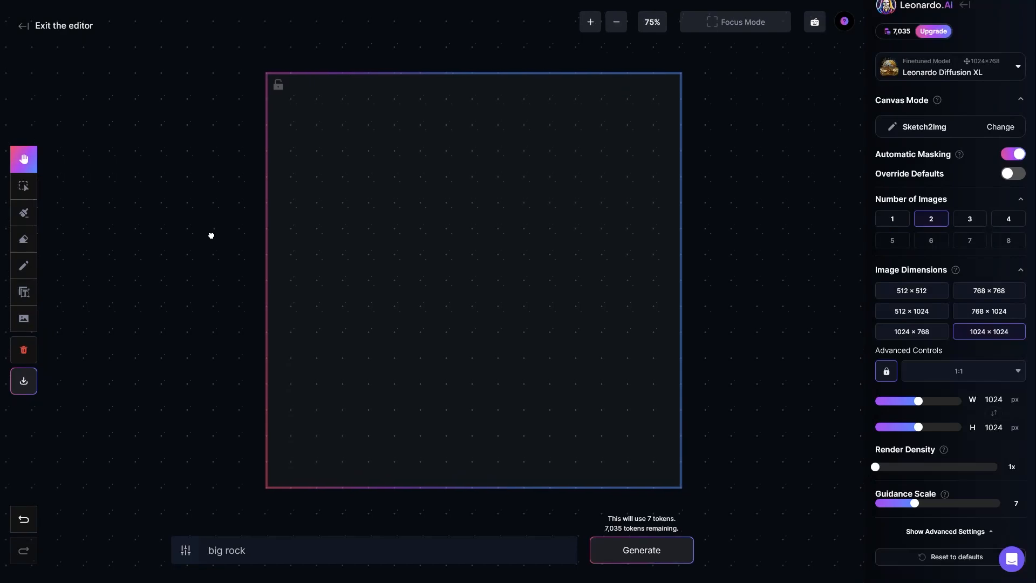
pyautogui.click(922, 135)
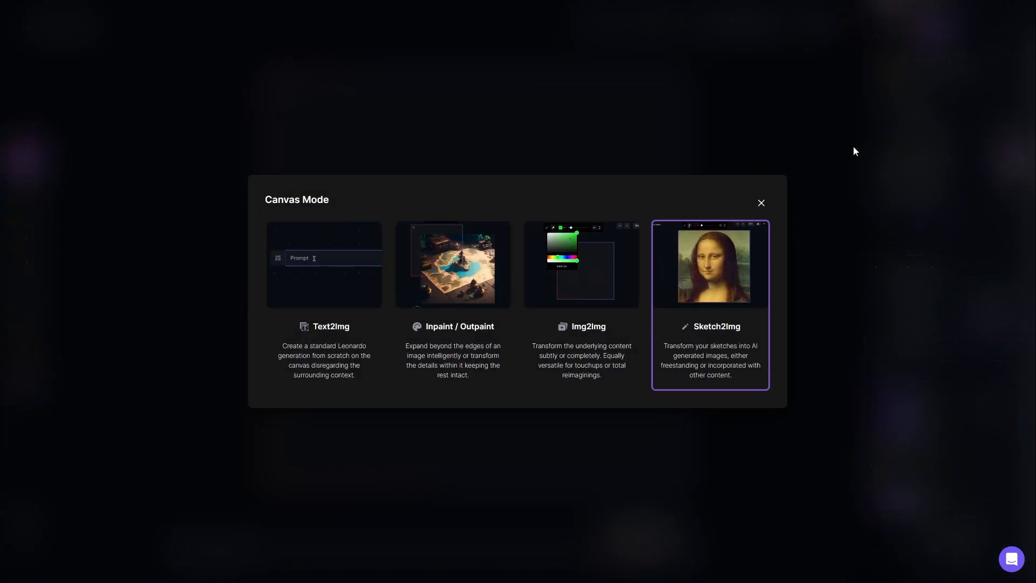
pyautogui.click(582, 297)
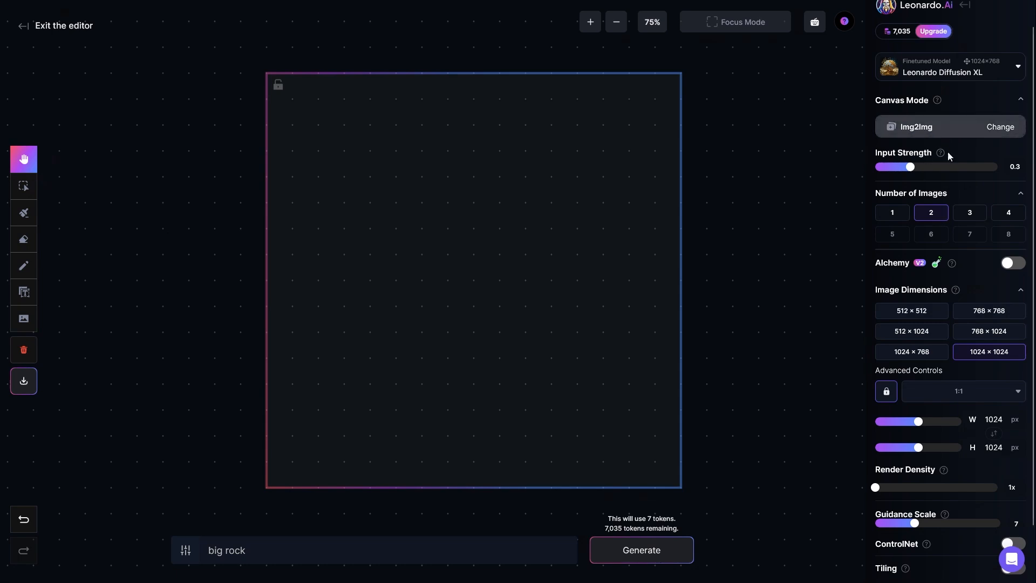
# Enable ControlNet with the Pose to Image option
pyautogui.scroll(-1, 944, 231)
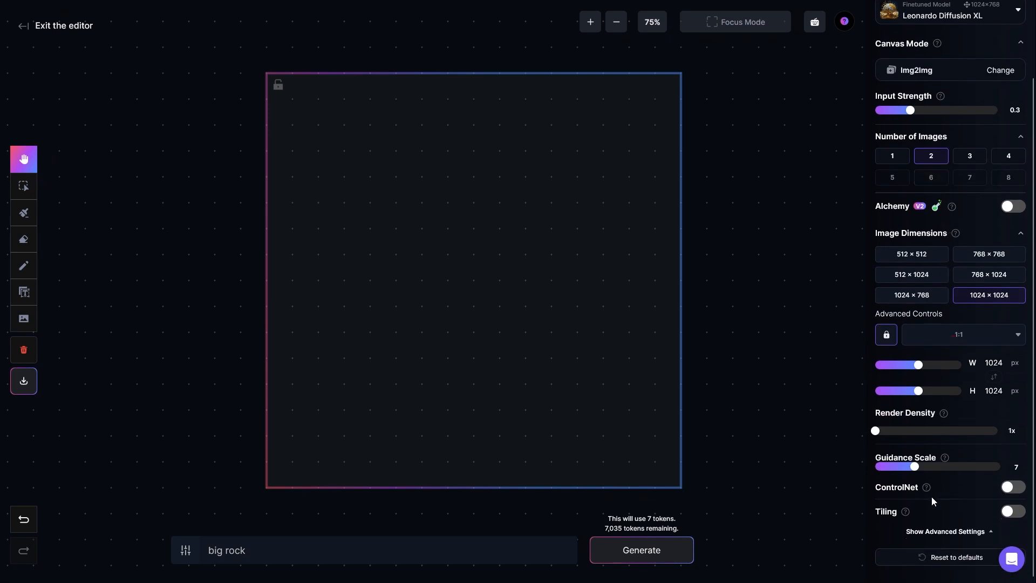
pyautogui.click(1010, 490)
pyautogui.scroll(-1, 960, 458)
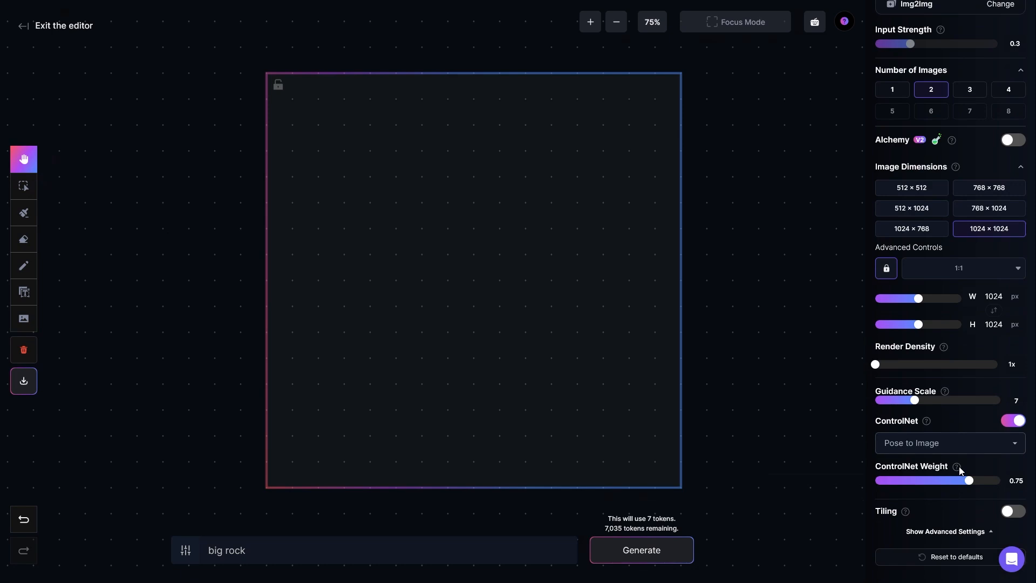
pyautogui.scroll(-1, 961, 471)
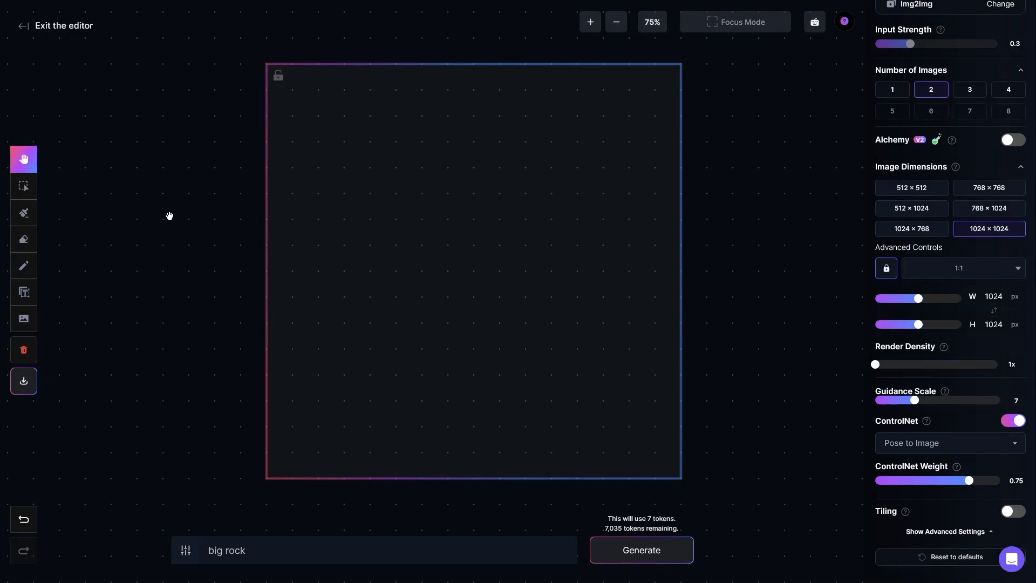
# Insert the uploaded picture of the cartoon boy with hands on hips onto the canvas
pyautogui.click(25, 319)
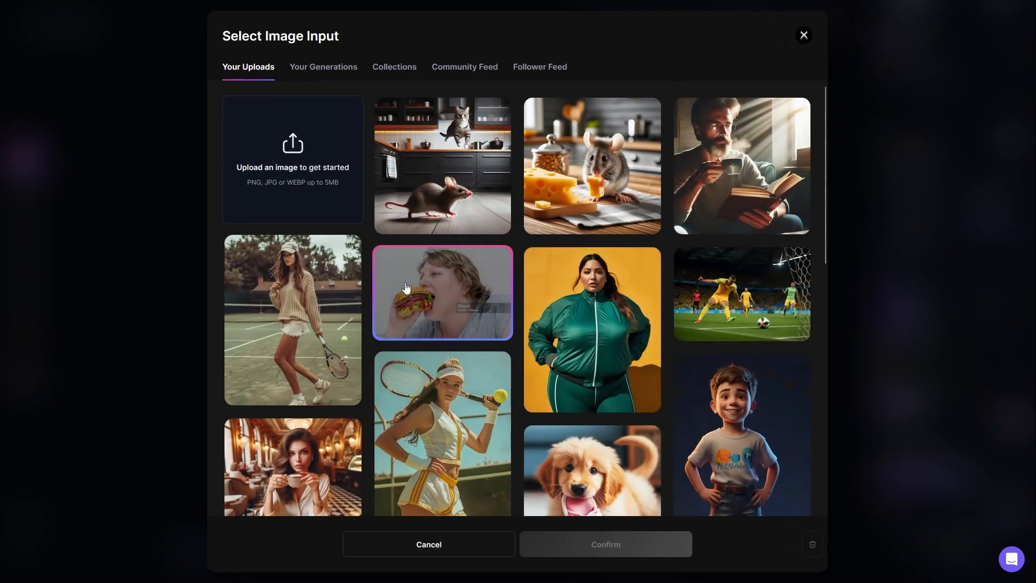
pyautogui.scroll(-2, 462, 293)
pyautogui.scroll(-1, 462, 293)
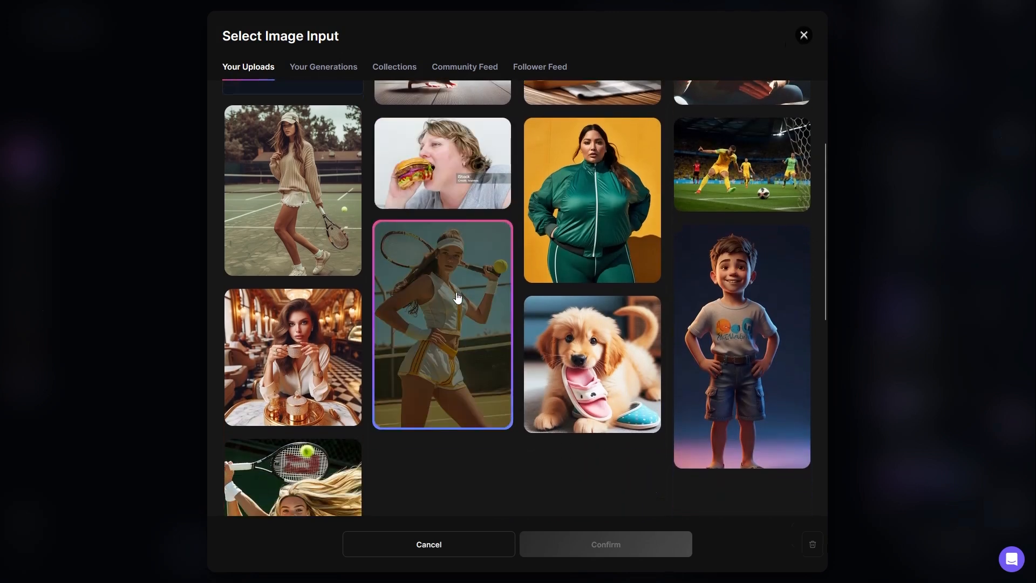
pyautogui.click(742, 319)
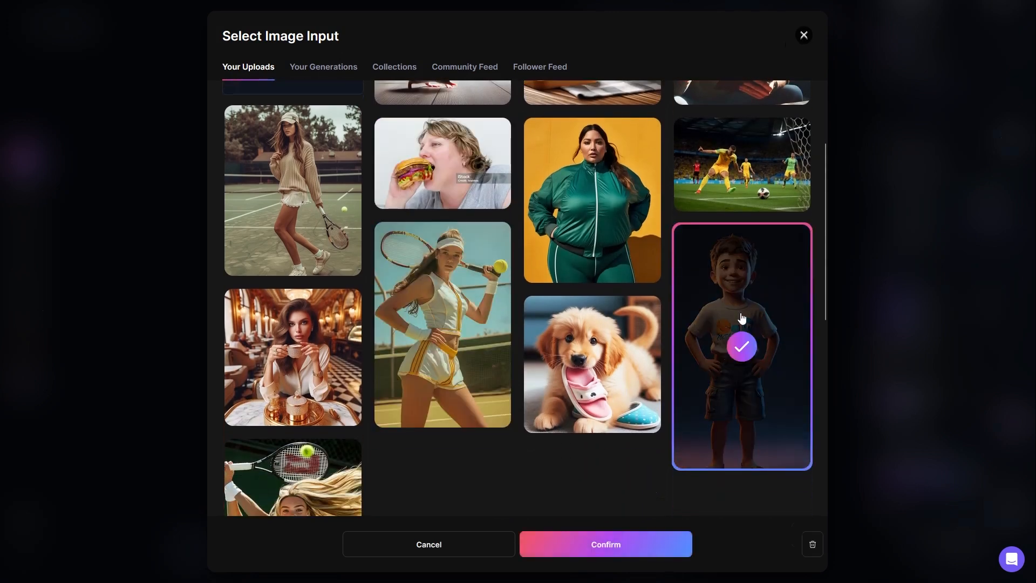
pyautogui.click(619, 549)
# Scale the boy image to the height of the generation frame and centre it horizontally inside
pyautogui.moveTo(495, 275)
pyautogui.mouseDown()
pyautogui.moveTo(436, 246)
pyautogui.moveTo(470, 237)
pyautogui.moveTo(476, 222)
pyautogui.moveTo(477, 269)
pyautogui.moveTo(500, 283)
pyautogui.mouseUp()
pyautogui.moveTo(340, 33); pyautogui.dragTo(358, 64)
pyautogui.moveTo(356, 518); pyautogui.dragTo(379, 479)
pyautogui.moveTo(547, 303); pyautogui.dragTo(531, 306)
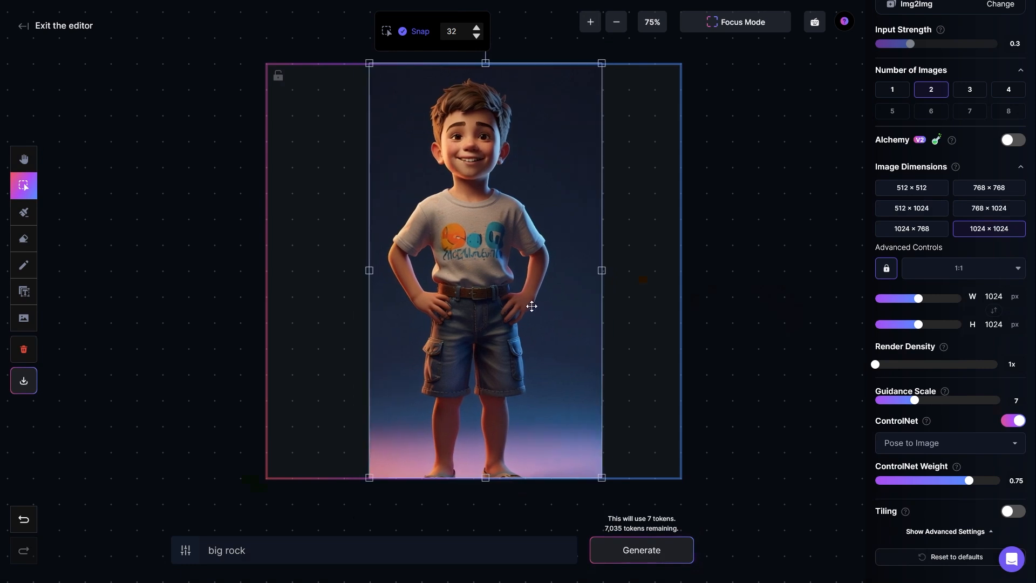
# Set the ControlNet Weight to 1
pyautogui.click(425, 550)
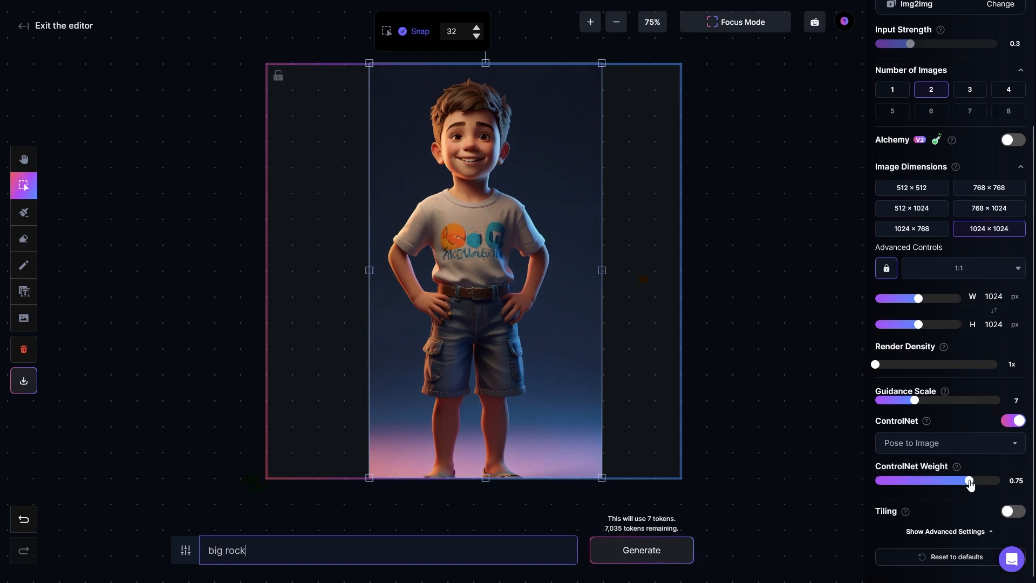
pyautogui.click(998, 480)
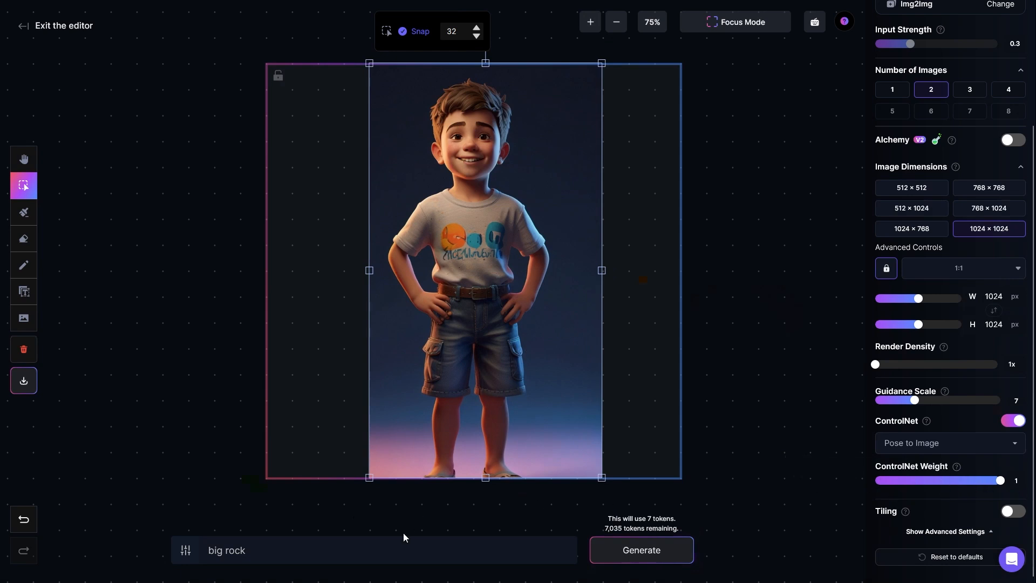
# Replace the prompt with "a woman in the office" and generate images based on the boy's pose
pyautogui.click(290, 549)
pyautogui.hotkey('ctrl', 'a')
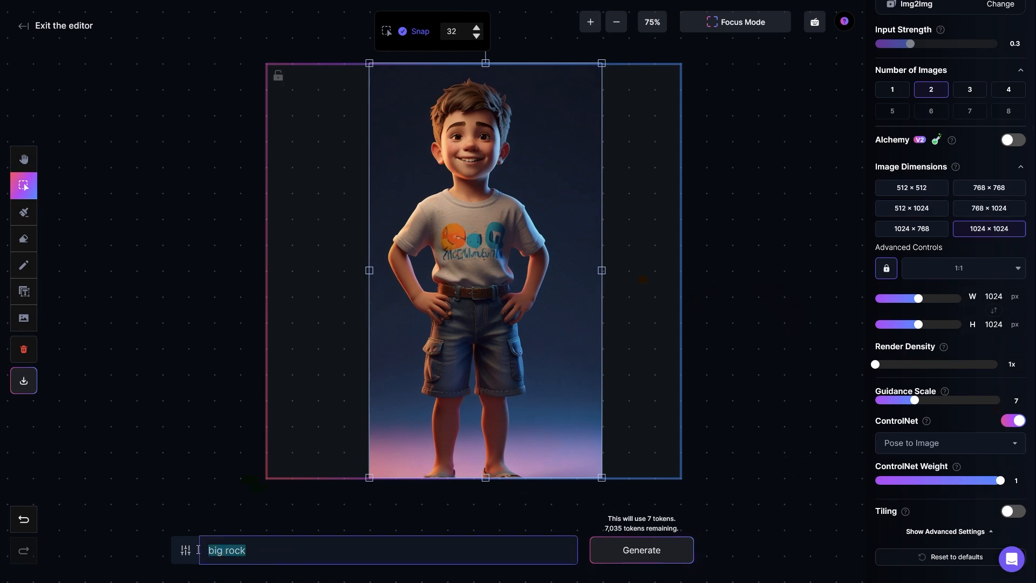
pyautogui.press('BackSpace')
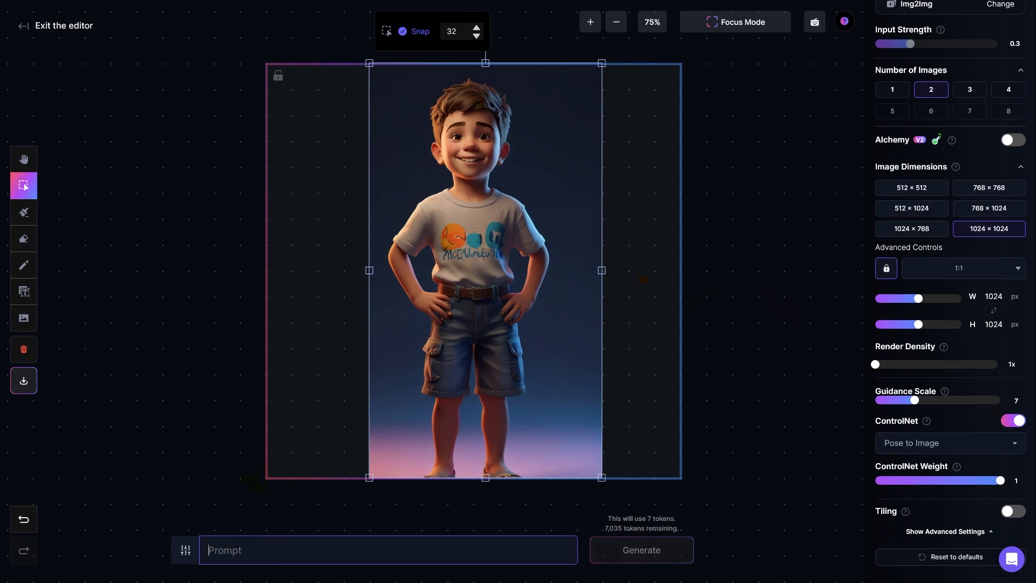
pyautogui.write('a woman in the office')
pyautogui.hotkey('ctrl', 'shift', 'Left')
pyautogui.hotkey('ctrl', 'shift', 'Left')
pyautogui.hotkey('ctrl', 'shift', 'Left')
pyautogui.hotkey('ctrl', 'shift', 'Left')
pyautogui.hotkey('ctrl', 'shift', 'Left')
pyautogui.press('Right')
pyautogui.hotkey('ctrl', 'shift', 'Left')
pyautogui.hotkey('ctrl', 'shift', 'Left')
pyautogui.hotkey('ctrl', 'shift', 'Left')
pyautogui.hotkey('ctrl', 'shift', 'Left')
pyautogui.hotkey('ctrl', 'shift', 'Left')
pyautogui.press('Right')
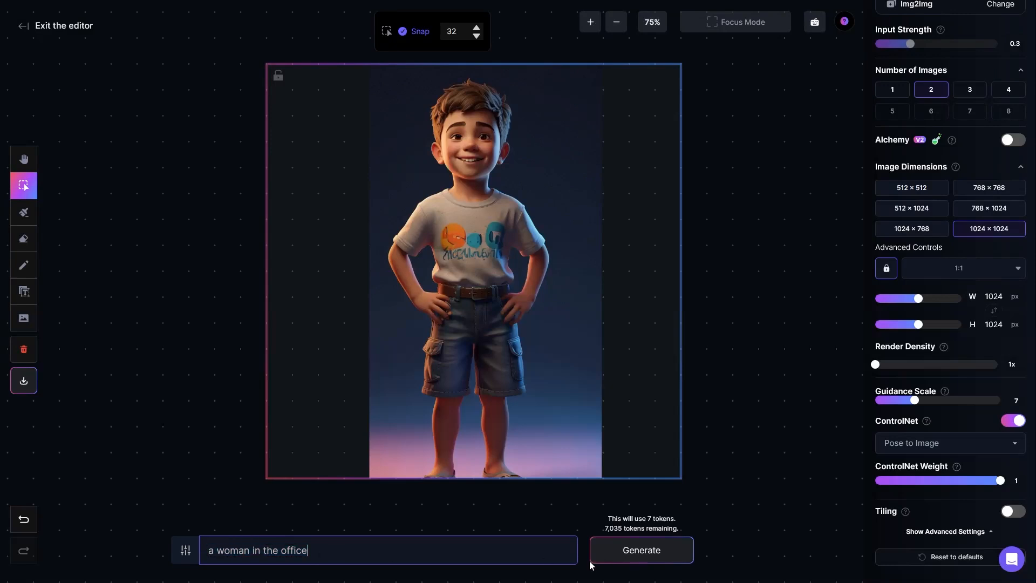
pyautogui.click(641, 554)
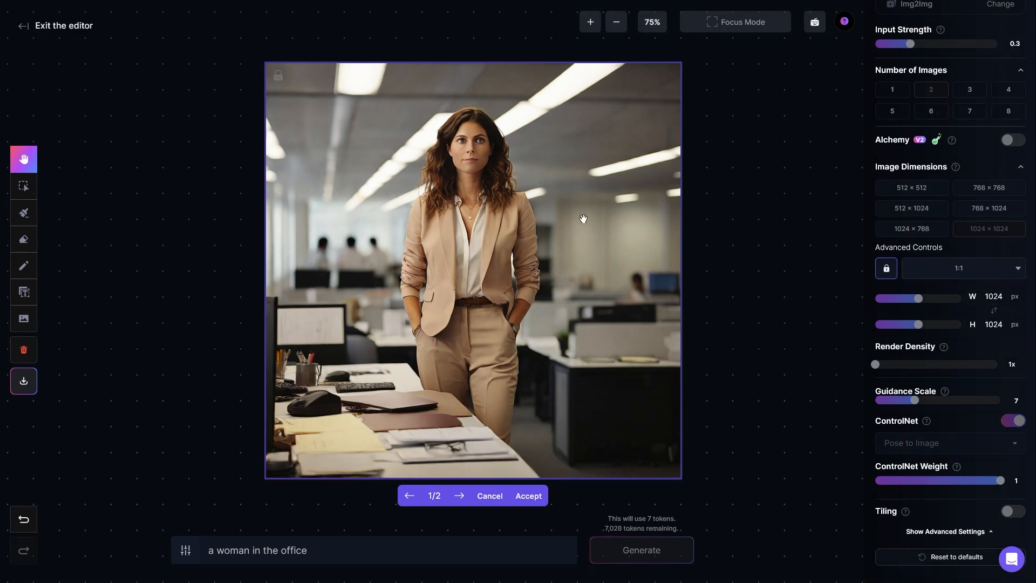
# Compare the two generated pictures of the woman in the office and discard them
pyautogui.click(461, 497)
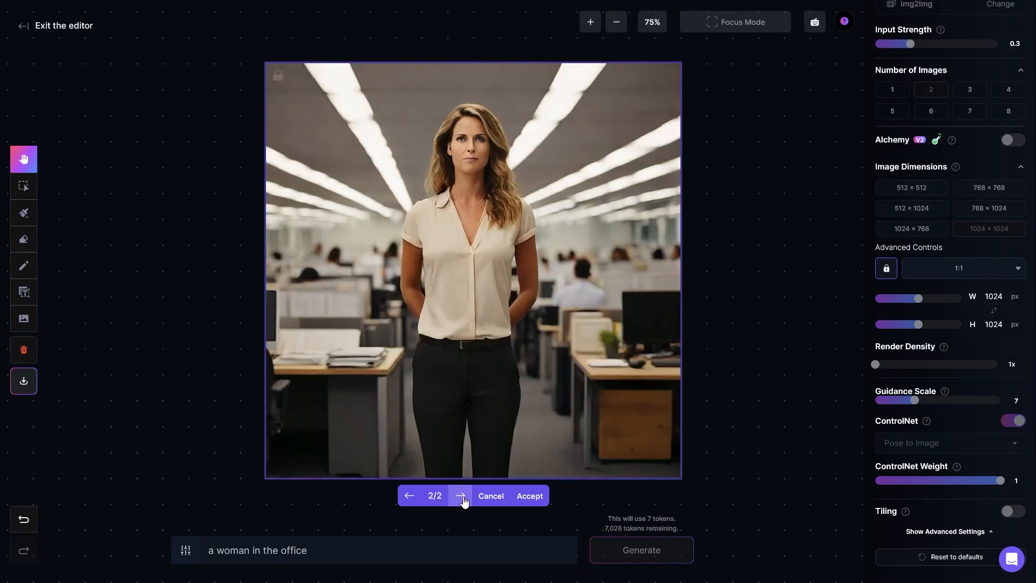
pyautogui.click(410, 497)
pyautogui.click(455, 498)
pyautogui.click(409, 496)
pyautogui.click(461, 495)
pyautogui.click(492, 496)
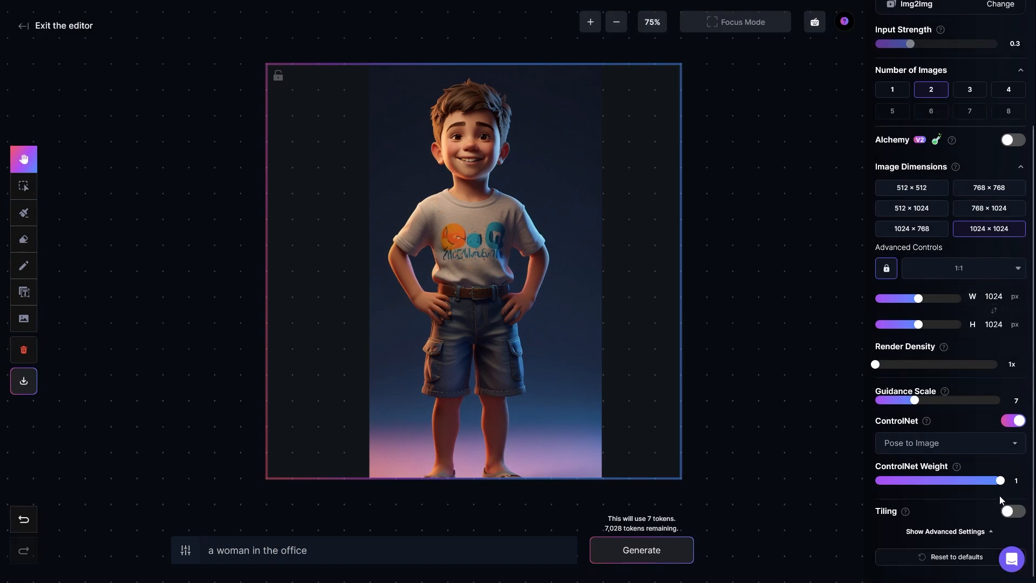
# Set the ControlNet Weight to 0, generate the office woman again, review both pictures and discard them
pyautogui.moveTo(1000, 484); pyautogui.dragTo(850, 480)
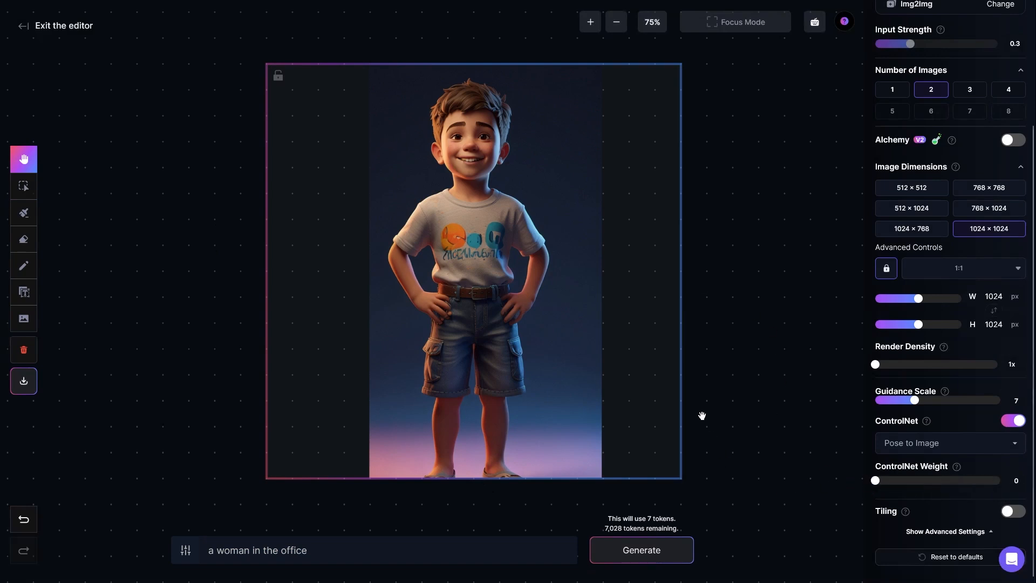
pyautogui.click(638, 549)
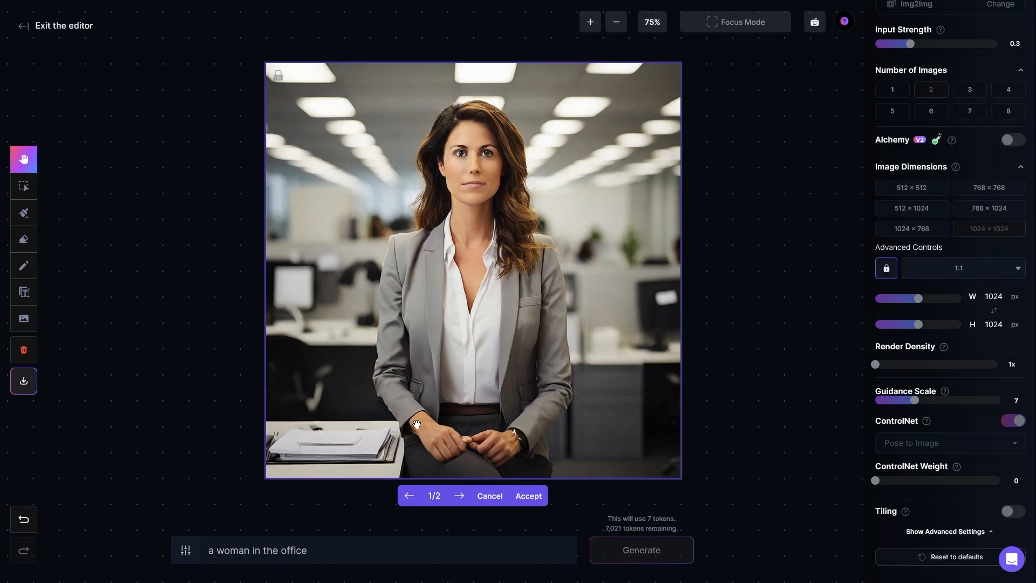
pyautogui.click(459, 496)
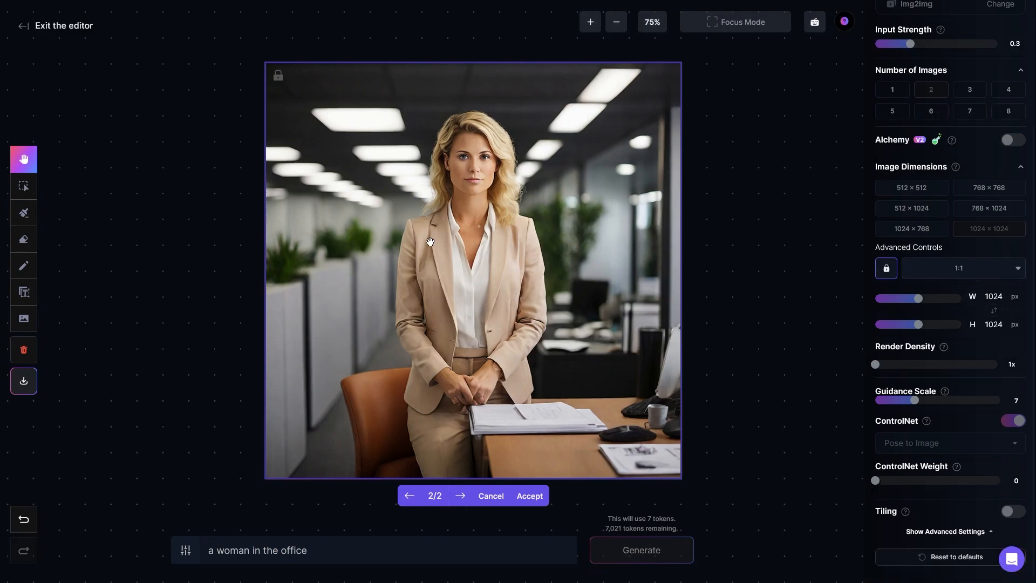
pyautogui.click(491, 496)
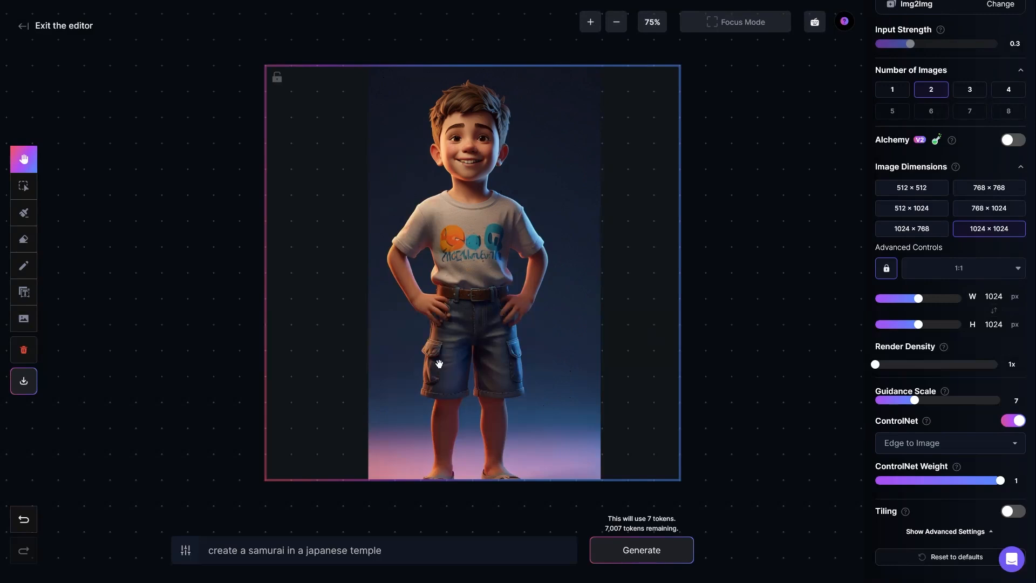
# Generate pictures from the prompt "create a samurai in a japanese temple" with Edge to Image guidance, review both and discard them
pyautogui.click(393, 549)
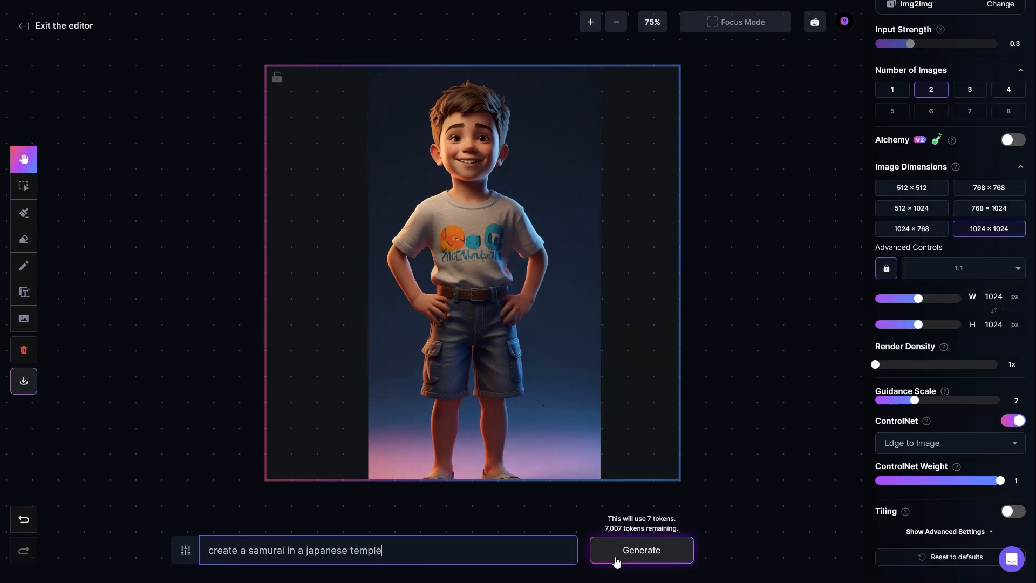
pyautogui.click(653, 553)
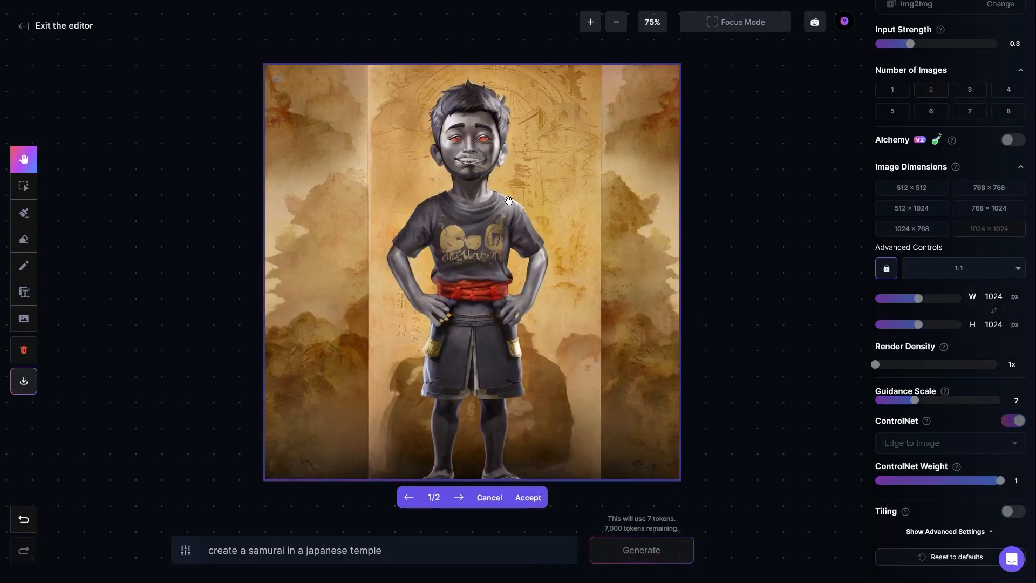
pyautogui.click(459, 497)
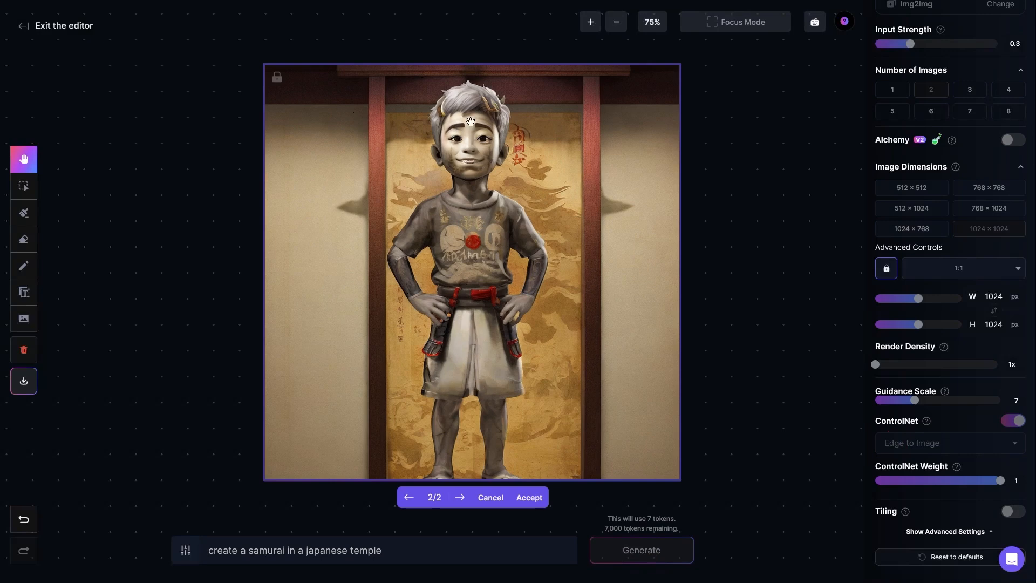
pyautogui.click(530, 497)
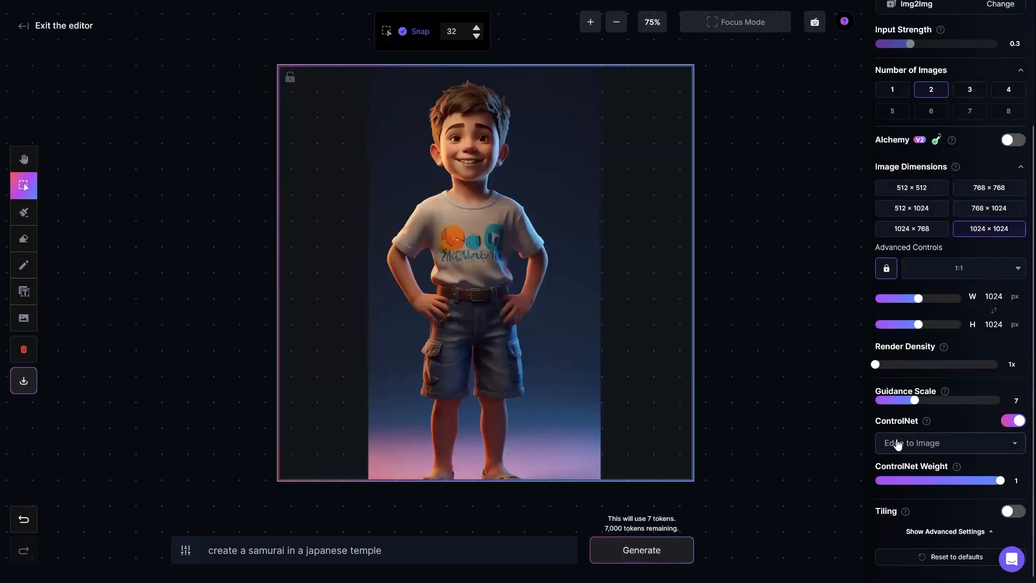
# Switch ControlNet to Depth to Image and delete the boy image from the canvas
pyautogui.click(898, 497)
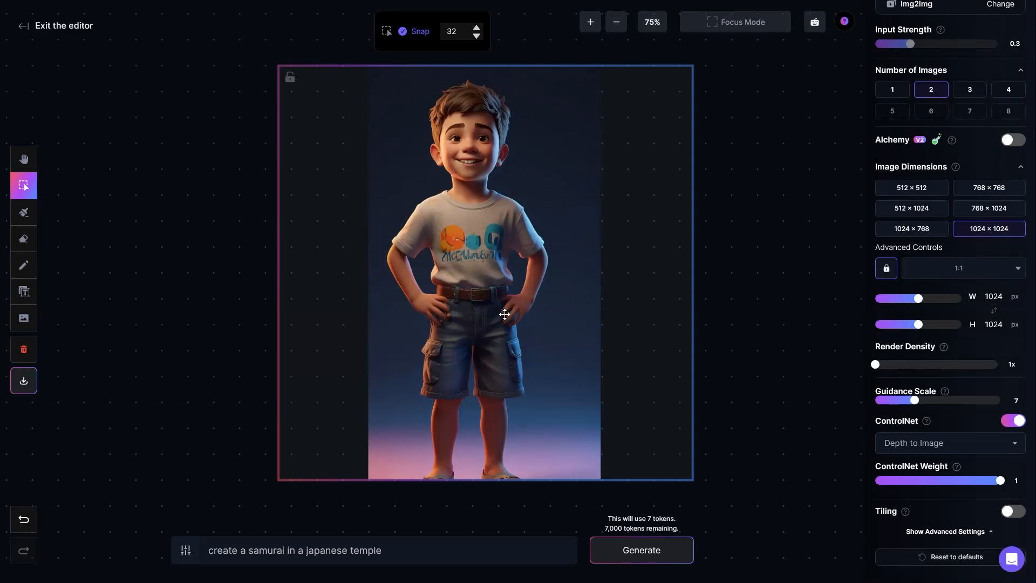
pyautogui.click(505, 314)
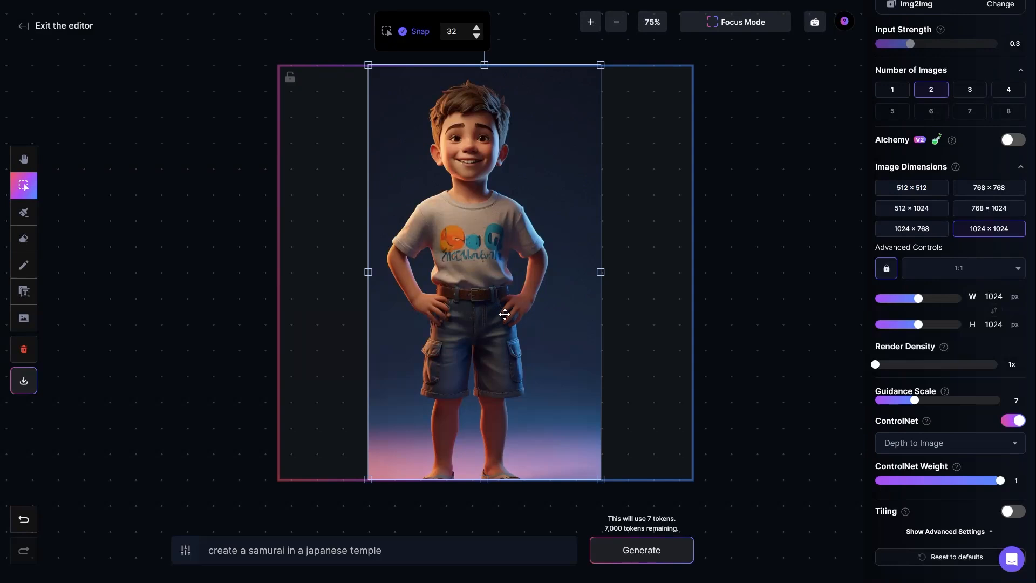
pyautogui.press('Delete')
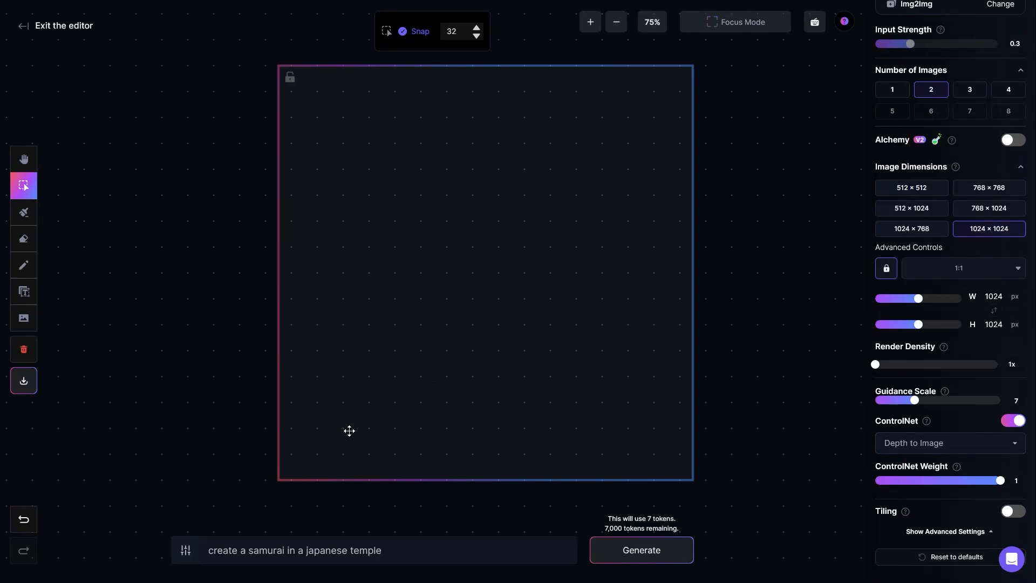
pyautogui.click(396, 551)
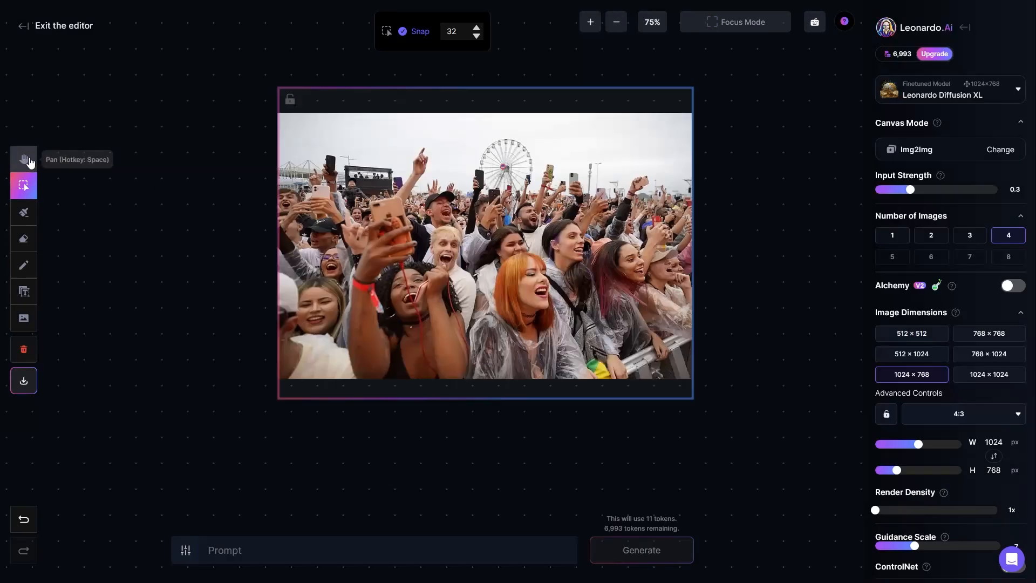
# Turn on ControlNet with Depth to Image guidance for the concert crowd photo
pyautogui.click(23, 158)
pyautogui.moveTo(231, 158); pyautogui.dragTo(191, 188)
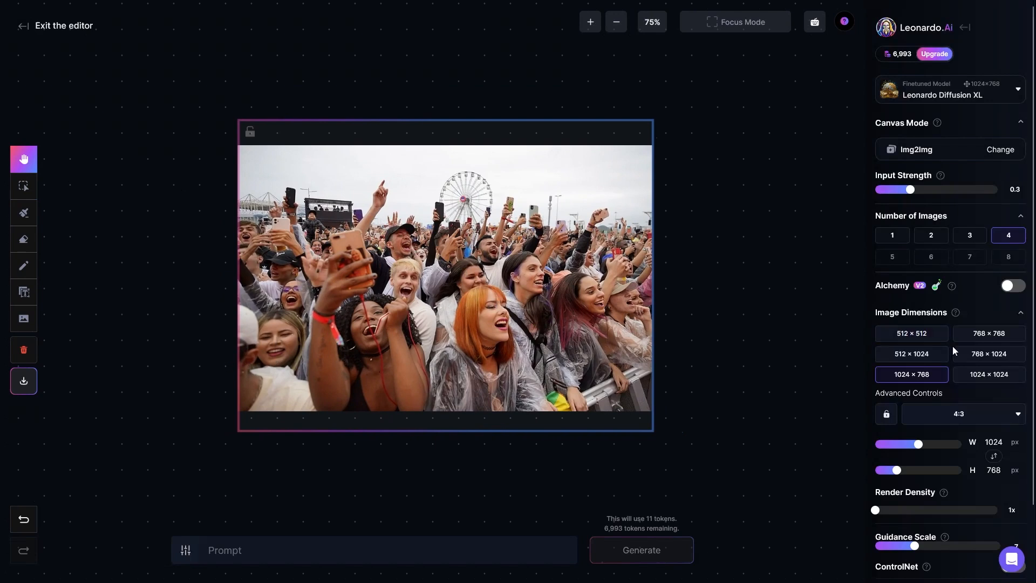
pyautogui.scroll(-2, 953, 348)
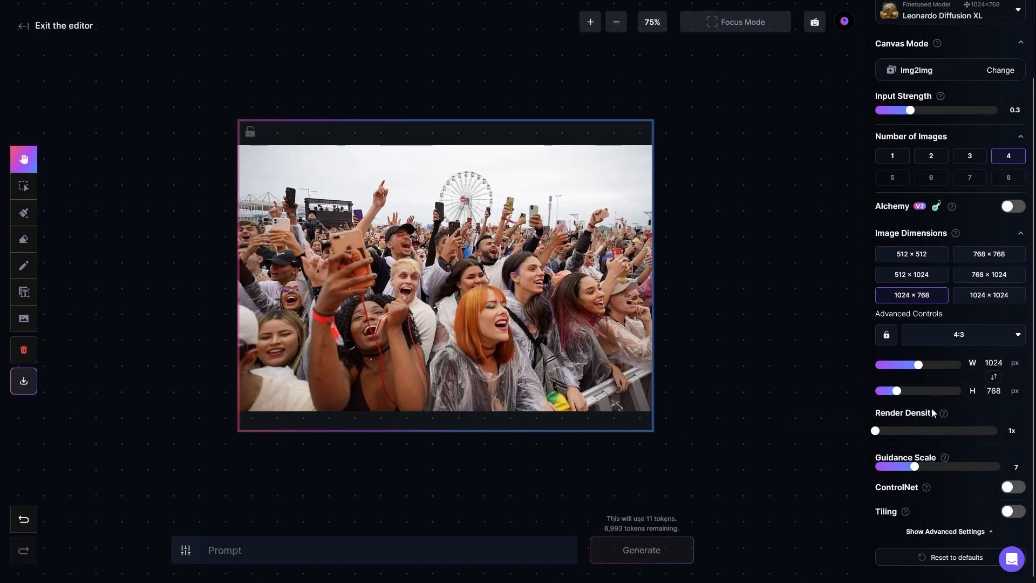
pyautogui.scroll(1, 934, 417)
pyautogui.scroll(1, 934, 416)
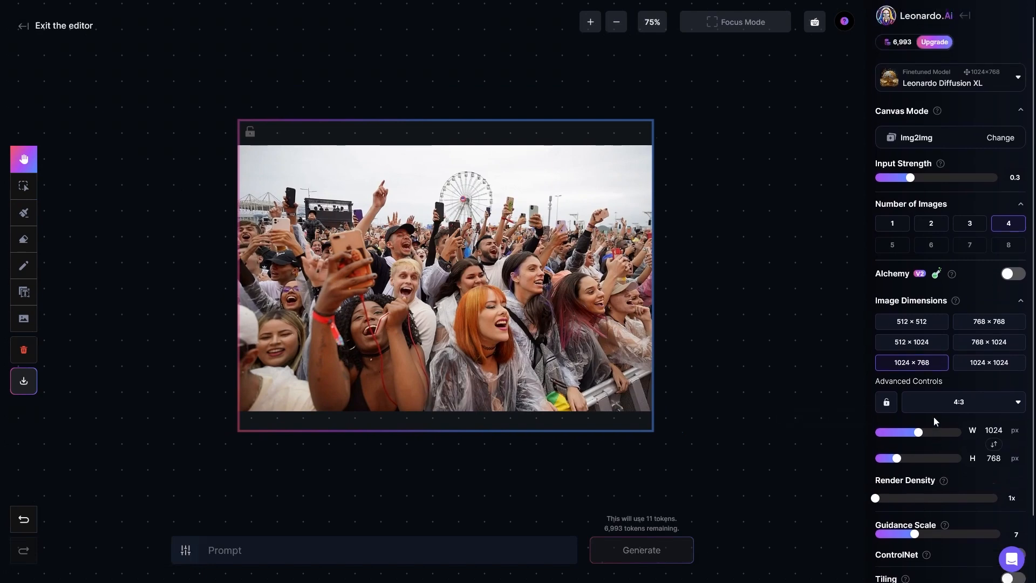
pyautogui.scroll(-3, 933, 416)
pyautogui.click(1013, 420)
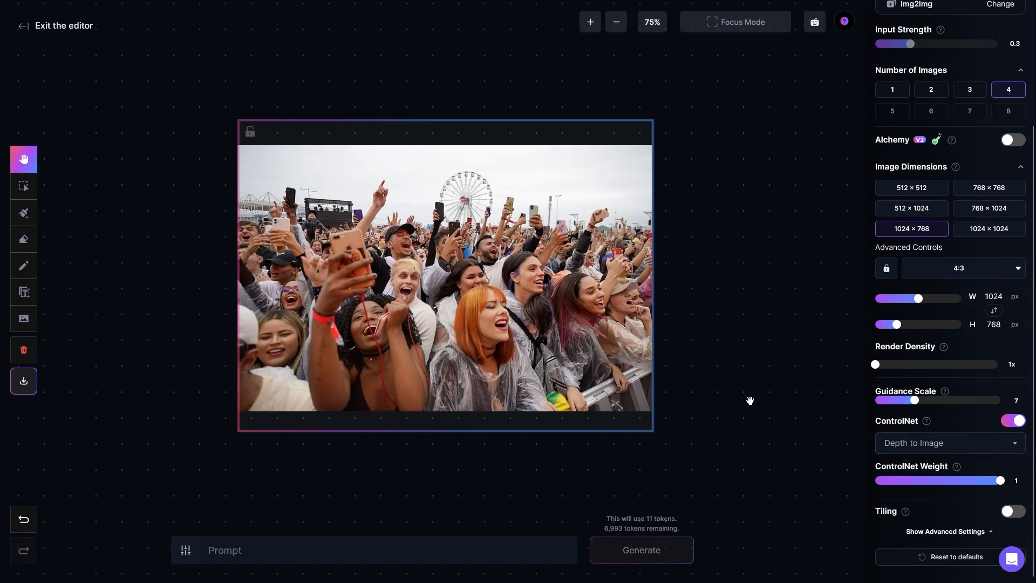
# Enter the prompt "create a crowd of robots" and generate images based on the concert crowd photo
pyautogui.click(301, 551)
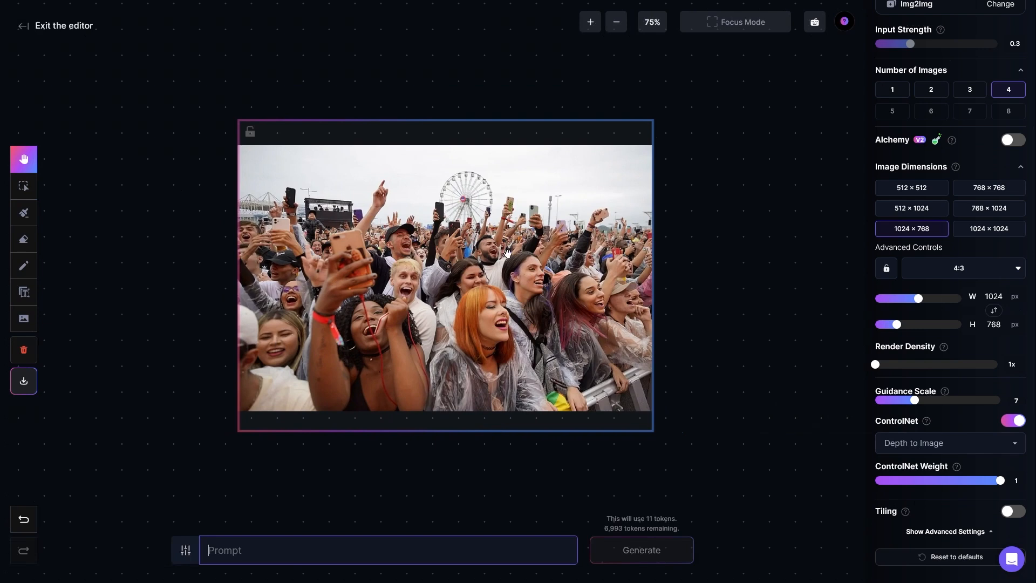
pyautogui.write('create a crowd of robots')
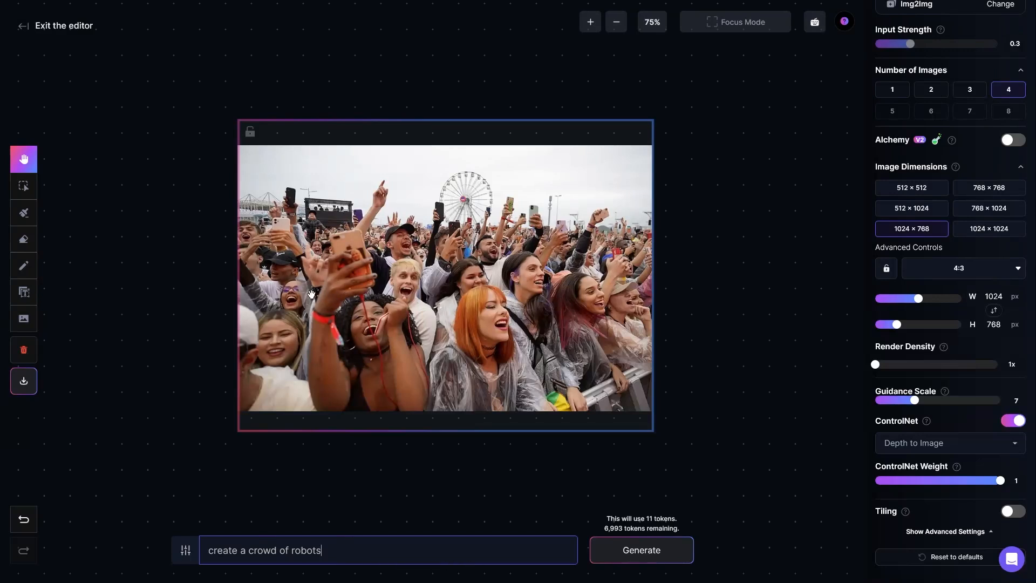
pyautogui.click(642, 550)
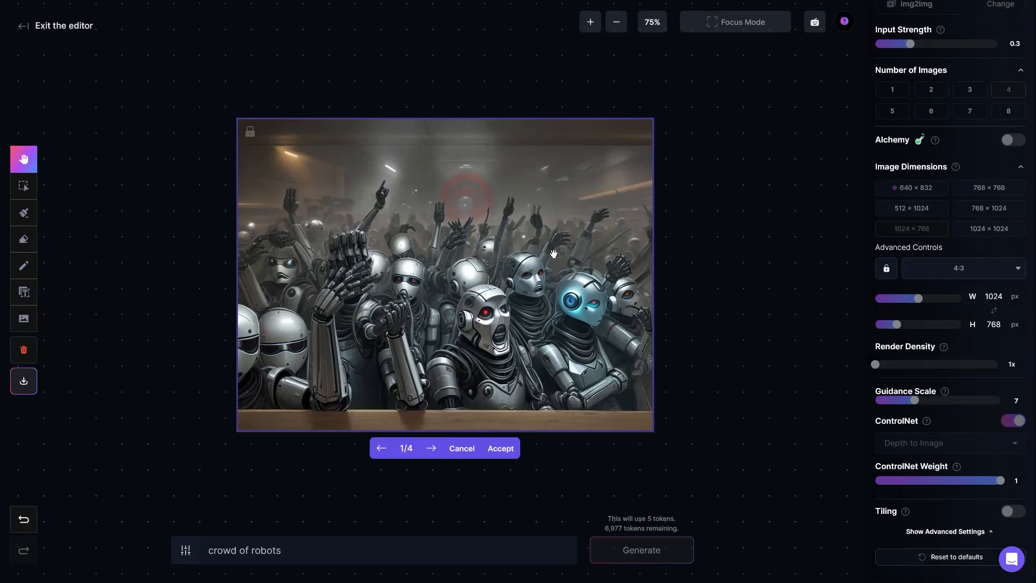
# Compare the four generated robot crowd pictures
pyautogui.click(432, 449)
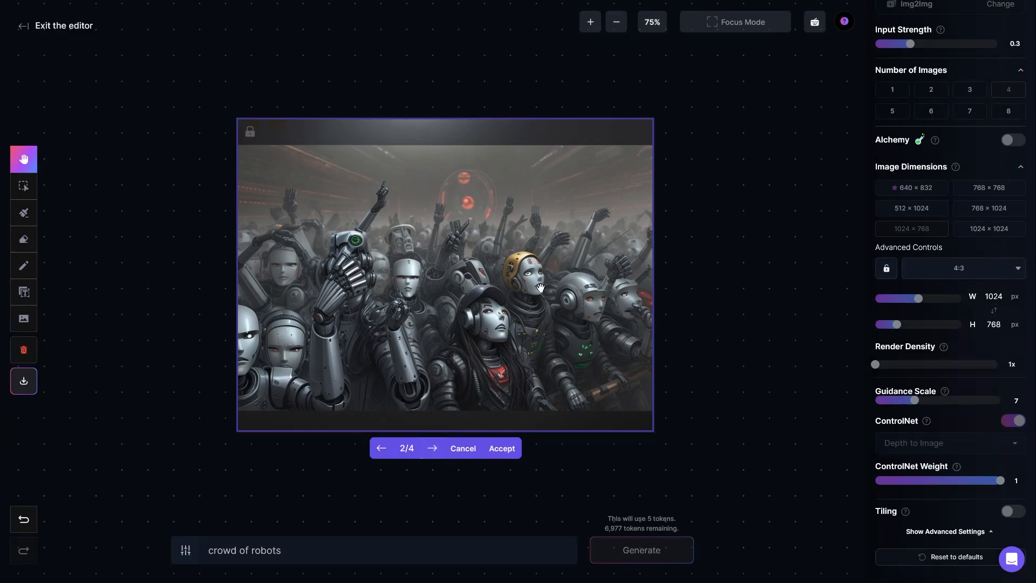
pyautogui.click(432, 449)
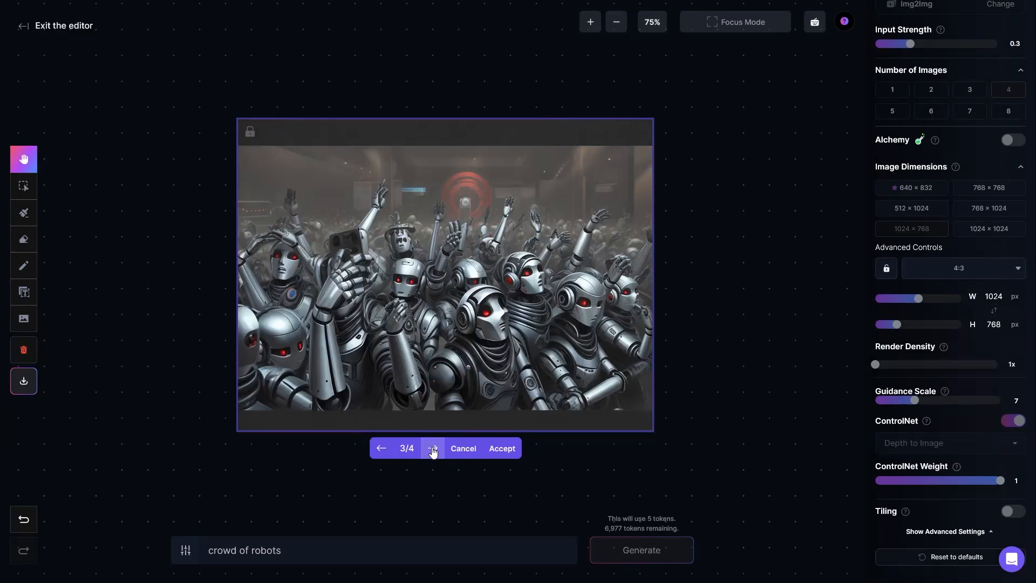
pyautogui.click(433, 450)
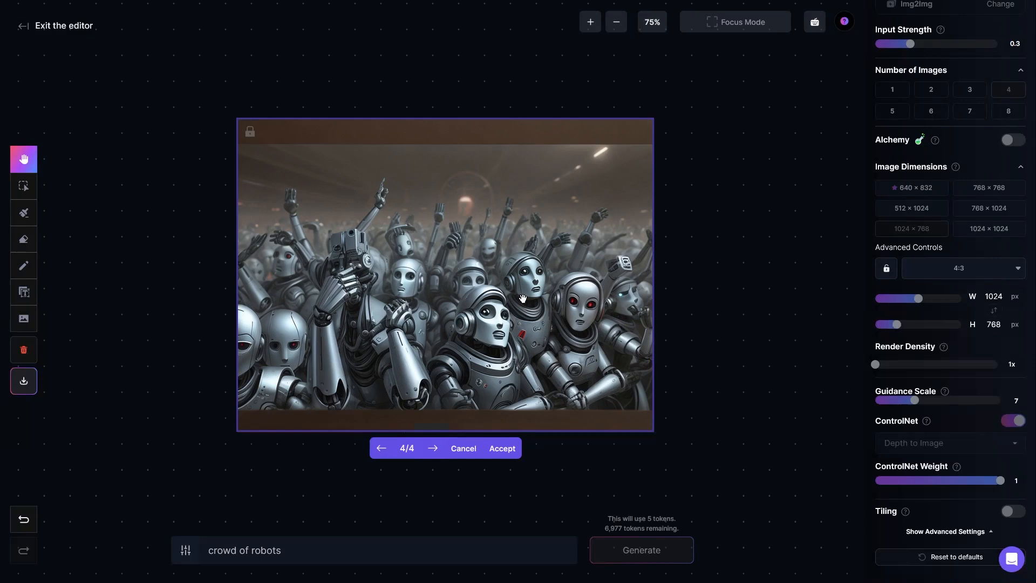